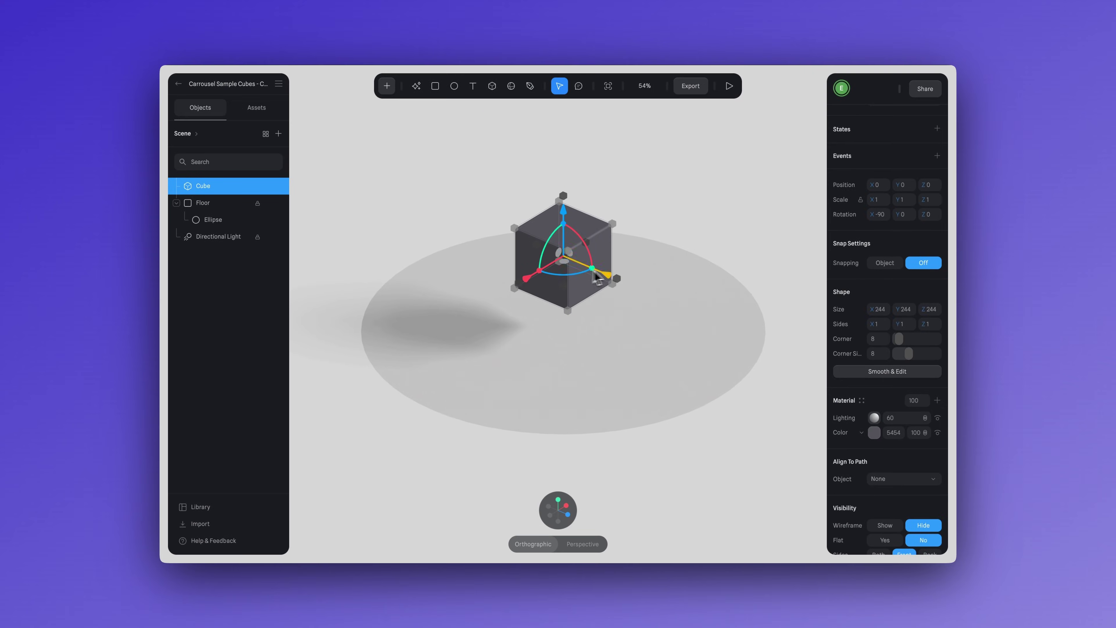
Give the cube a Radial cloner with count 5 and alignment on so copies face the centre.
{"action": "scroll", "coordinate": [846, 492], "scroll_direction": "down", "scroll_amount": 5}
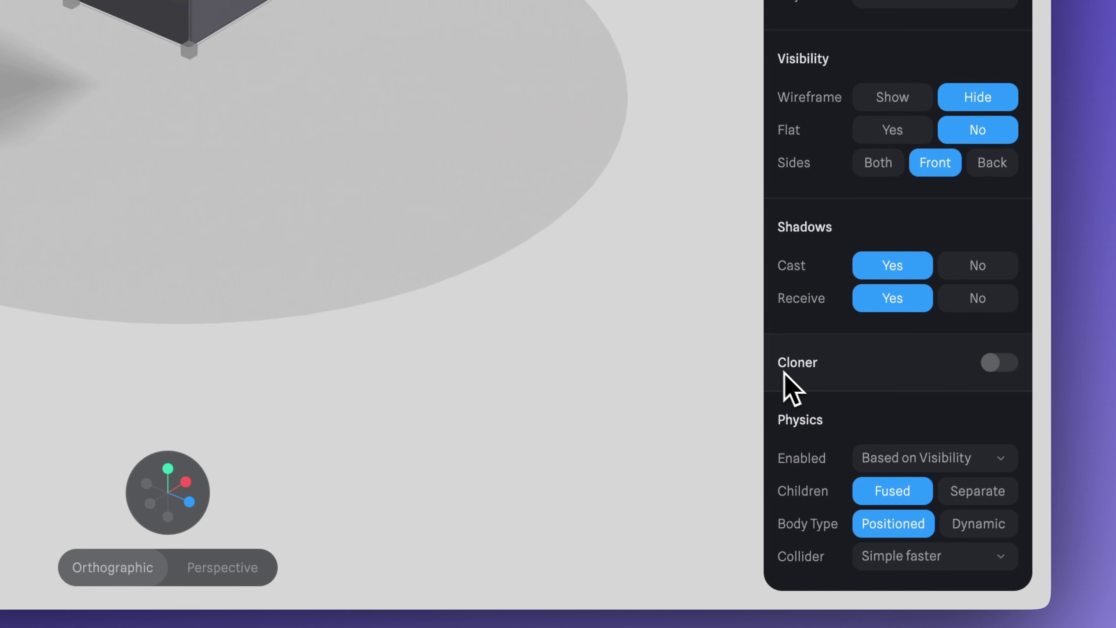
{"action": "left_click", "coordinate": [997, 363]}
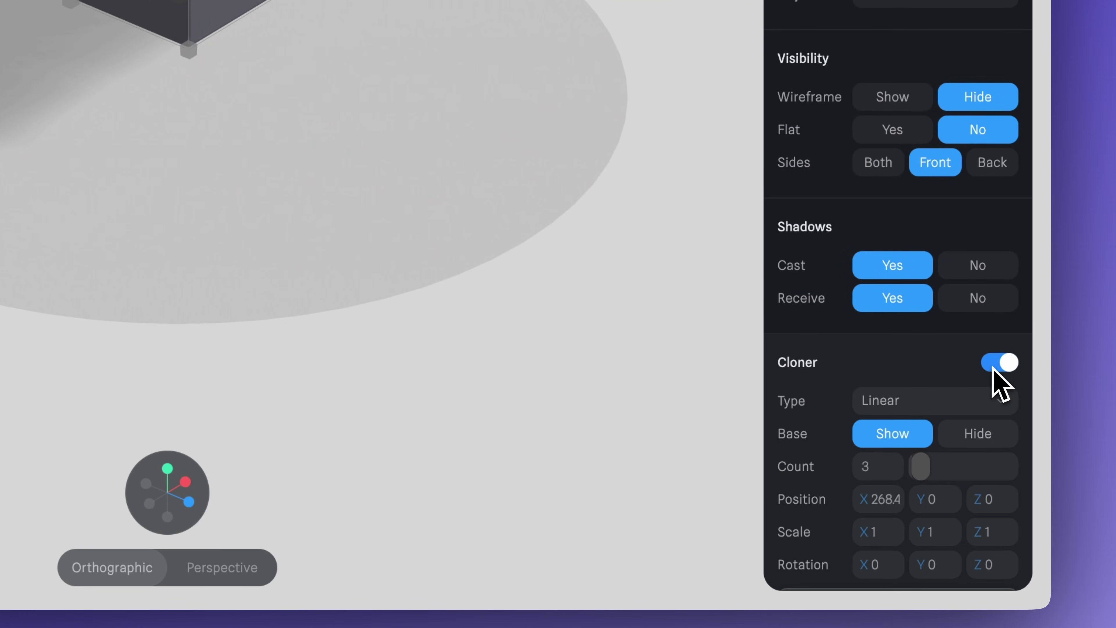
{"action": "scroll", "coordinate": [934, 374], "scroll_direction": "down", "scroll_amount": 5}
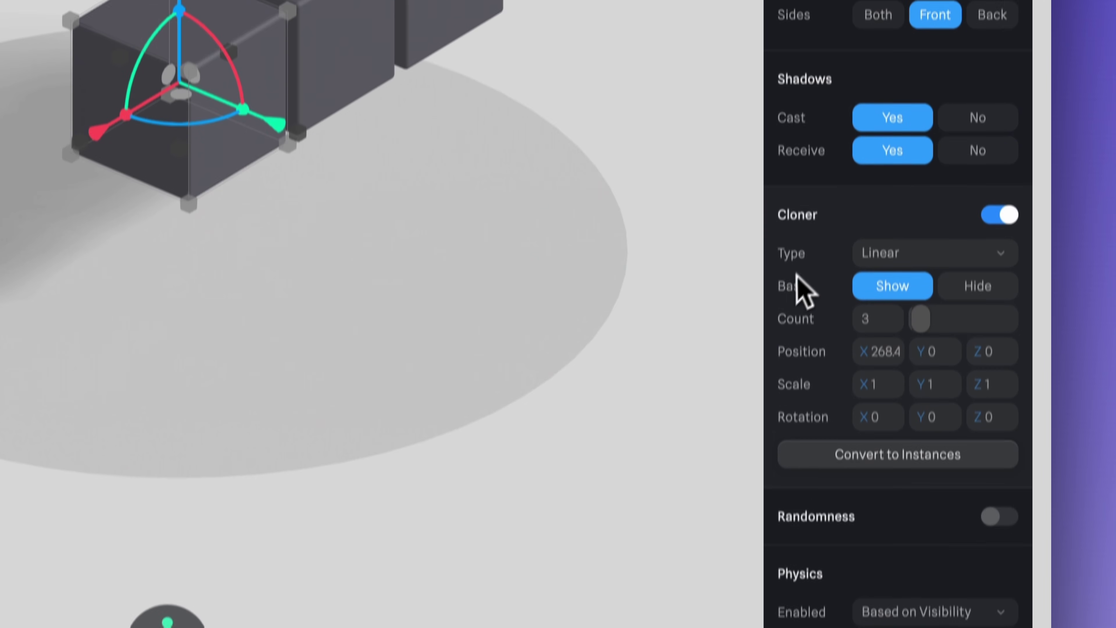
{"action": "left_click", "coordinate": [900, 254]}
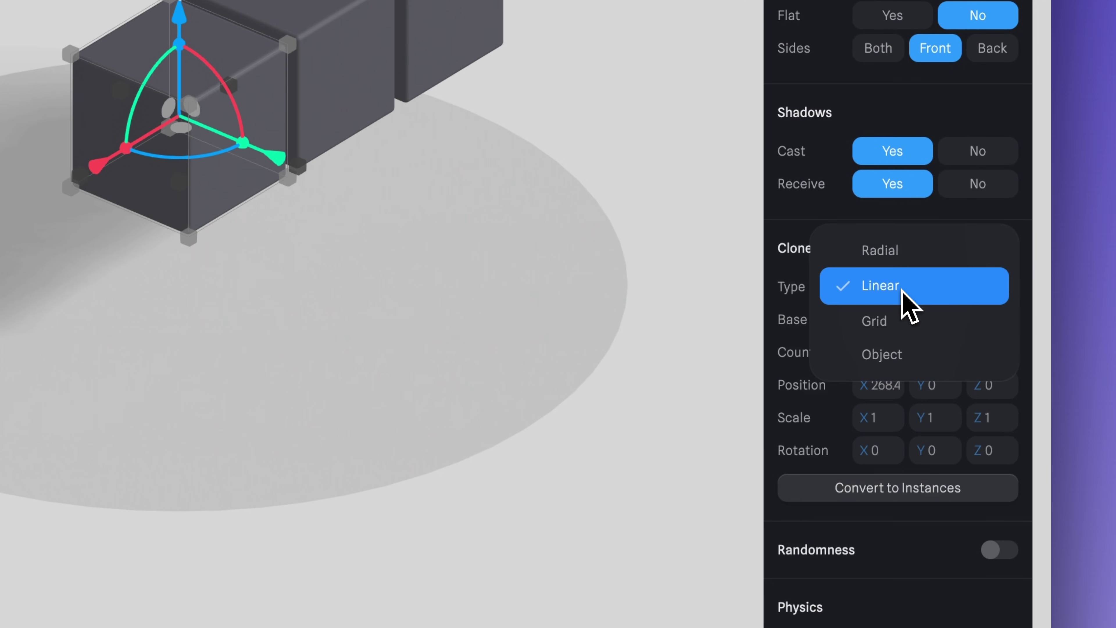
{"action": "key", "text": "Up"}
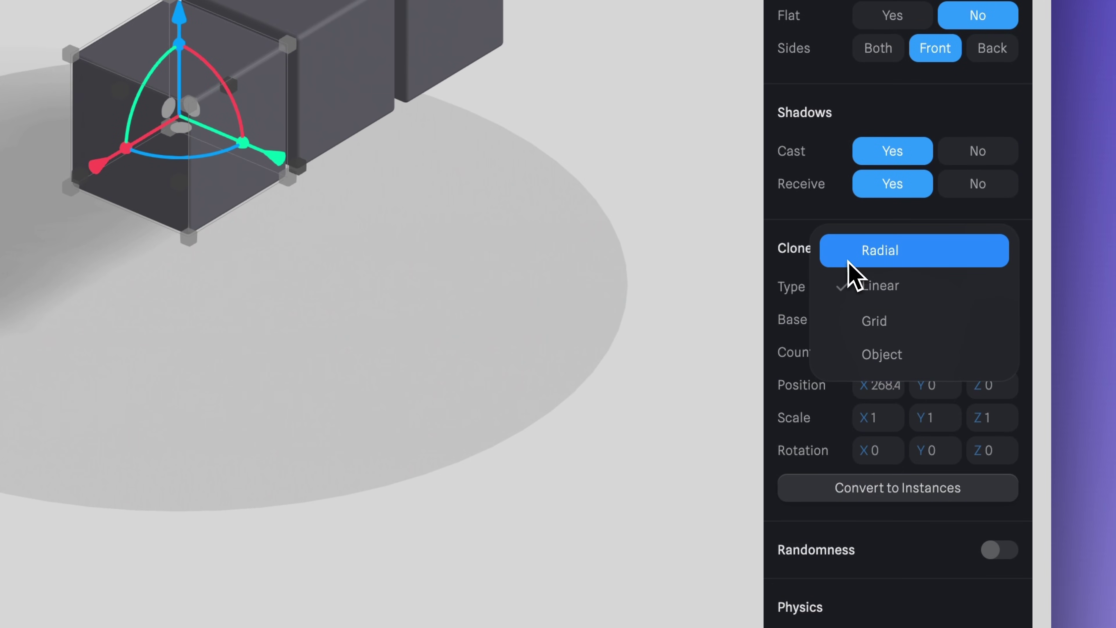
{"action": "key", "text": "Return"}
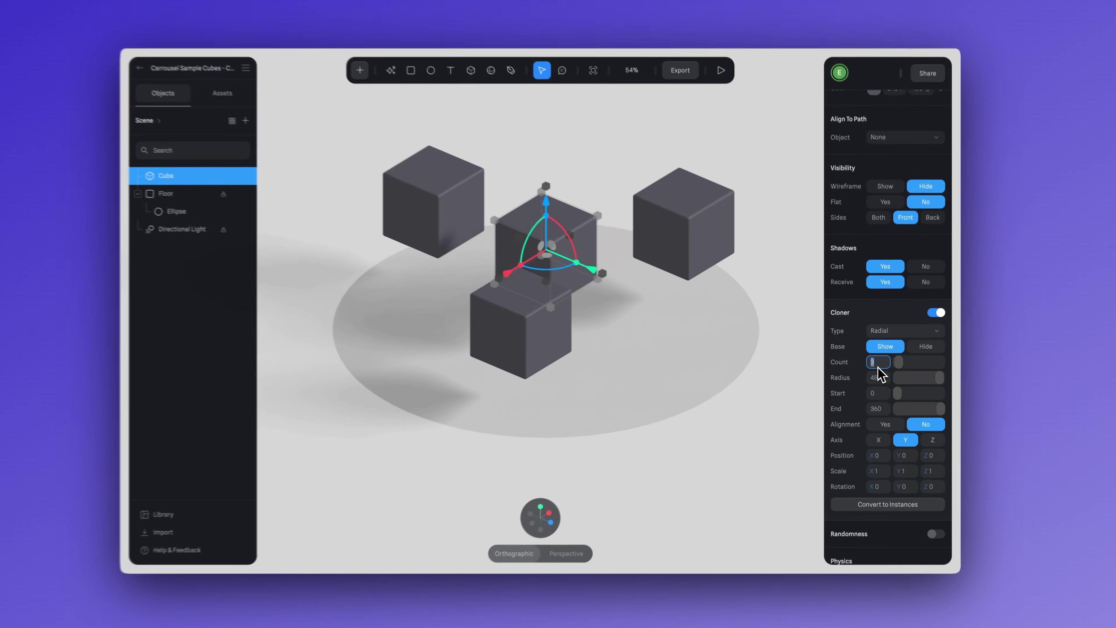
{"action": "double_click", "coordinate": [872, 357]}
{"action": "type", "text": "5"}
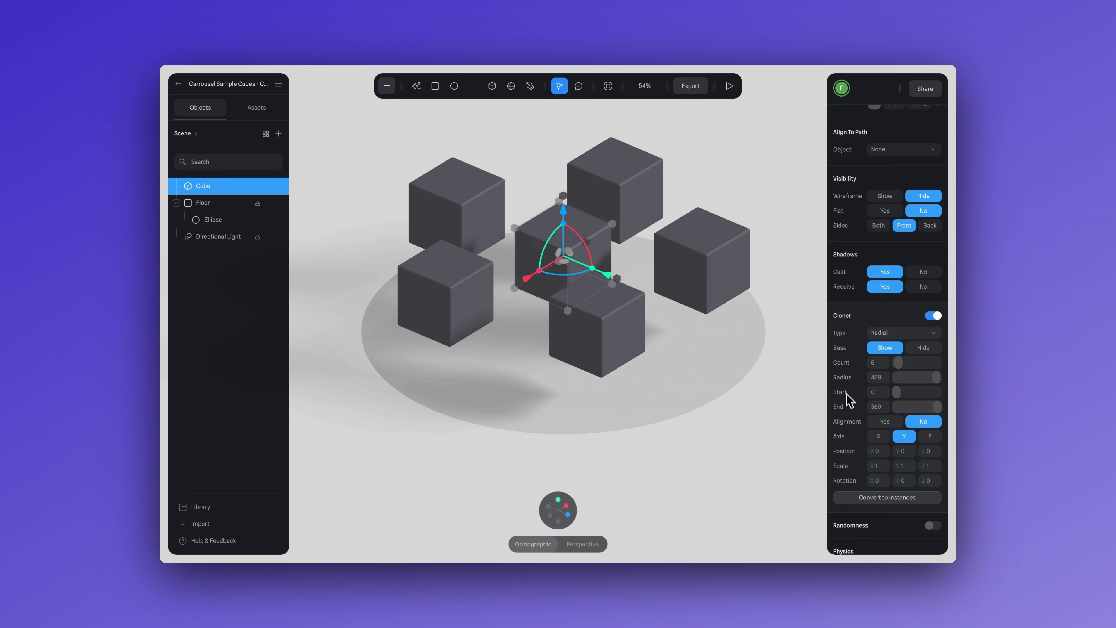
{"action": "left_click", "coordinate": [884, 421]}
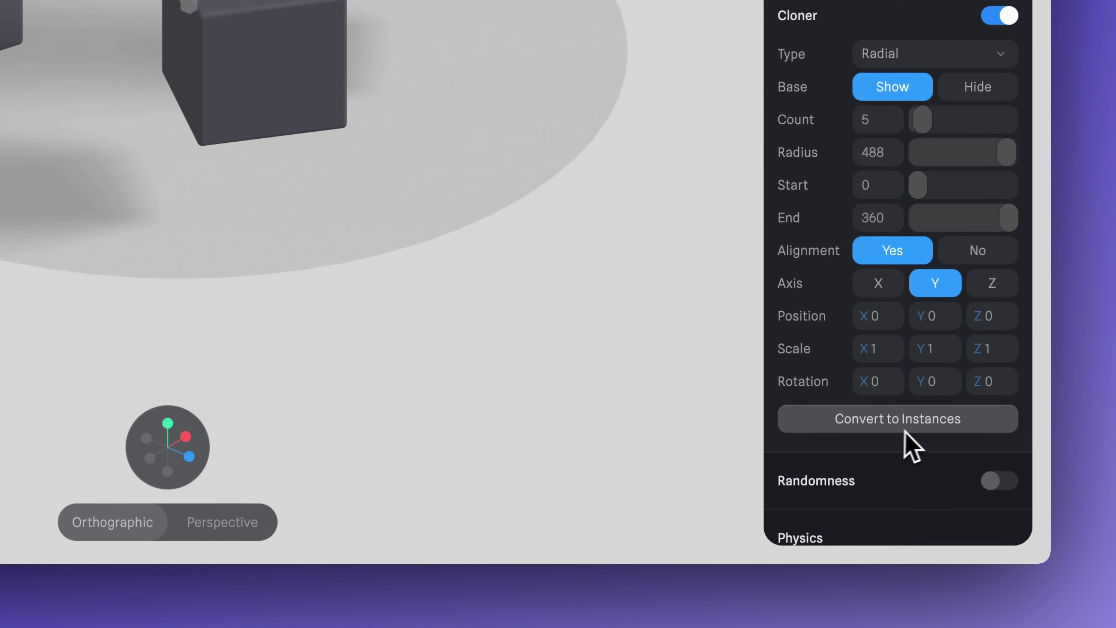
Convert the clones to separate instances and hide the original Cube.
{"action": "left_click", "coordinate": [905, 430]}
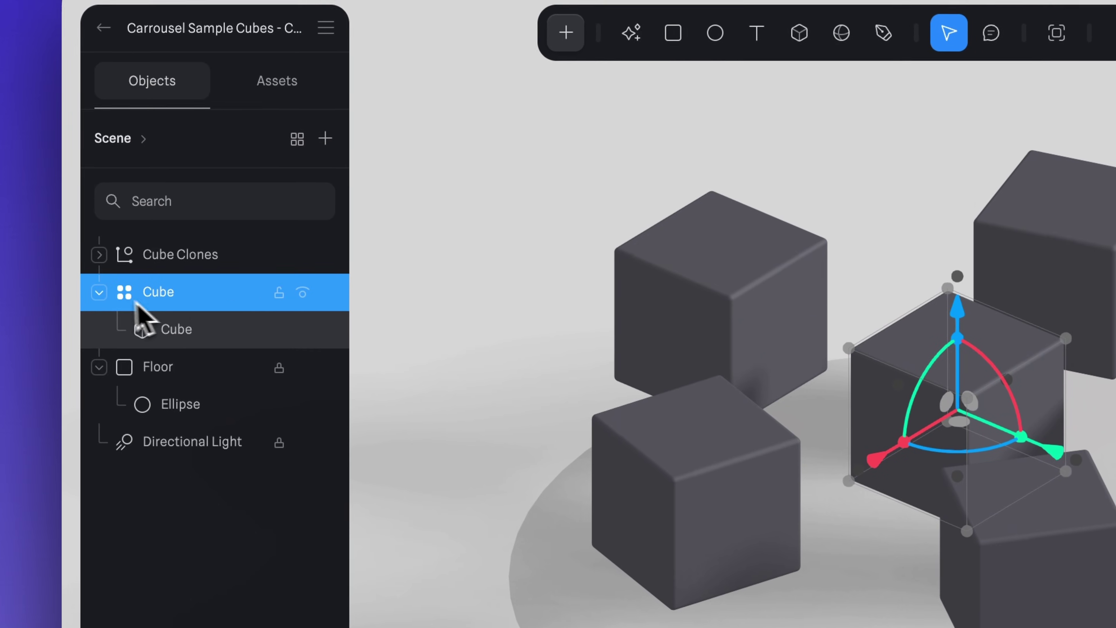
{"action": "left_click", "coordinate": [102, 293]}
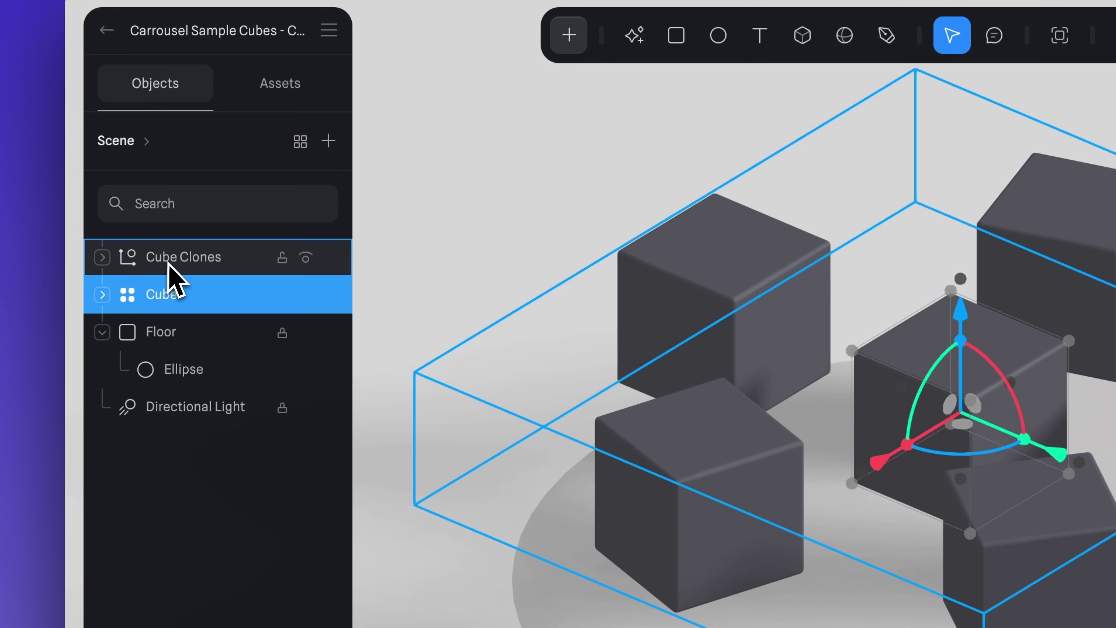
{"action": "left_click", "coordinate": [307, 295]}
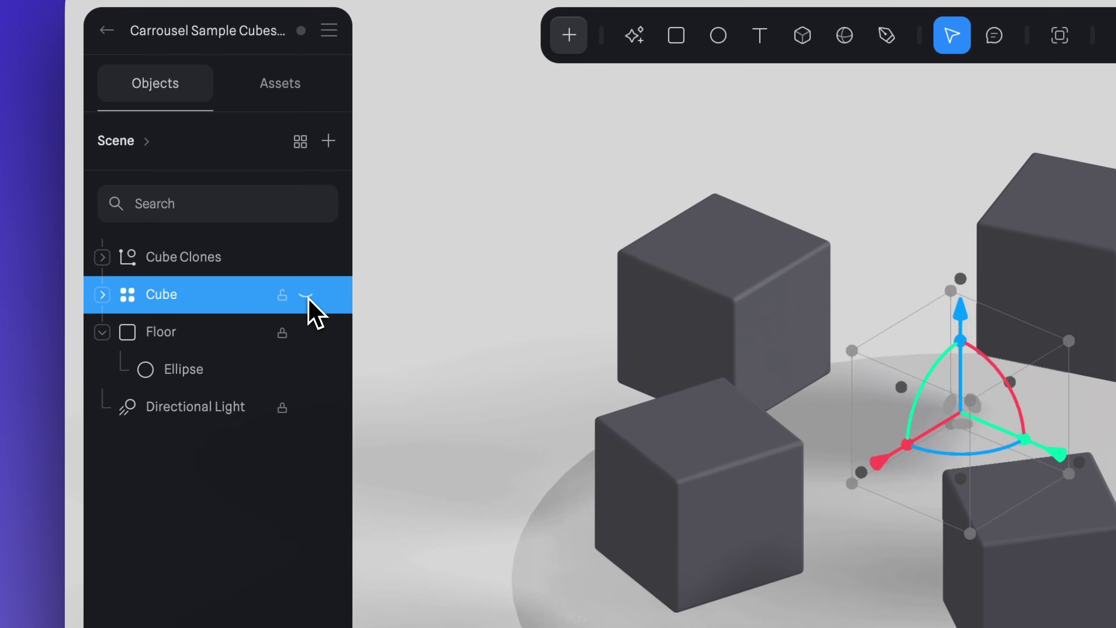
Expand the Cube Clones group, inspect Clone 0, then orbit the view.
{"action": "left_click", "coordinate": [201, 270]}
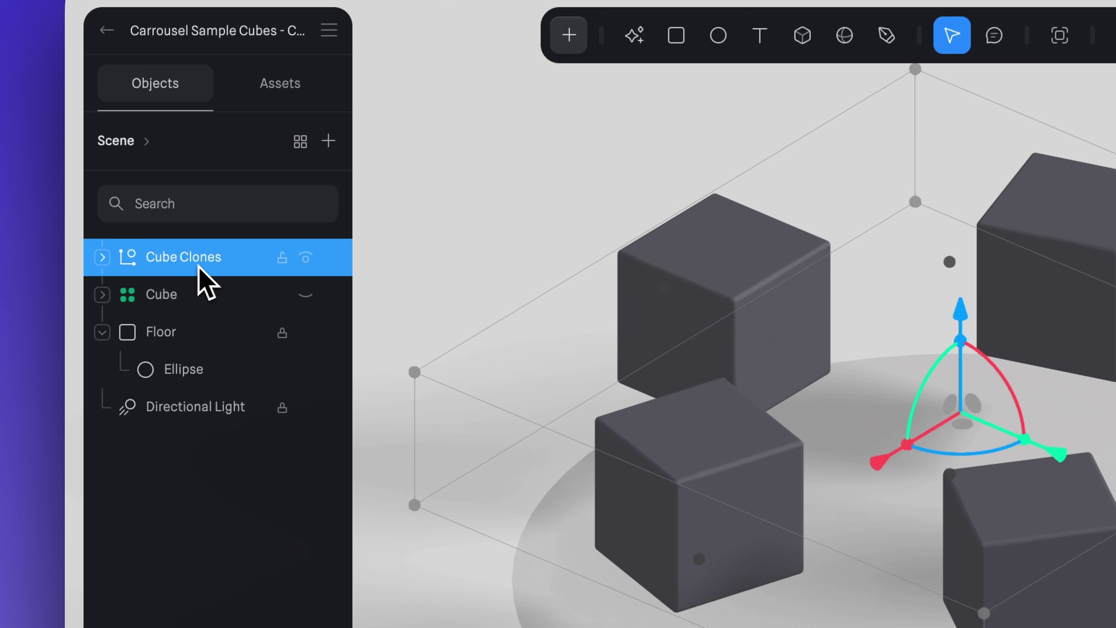
{"action": "left_click", "coordinate": [102, 258]}
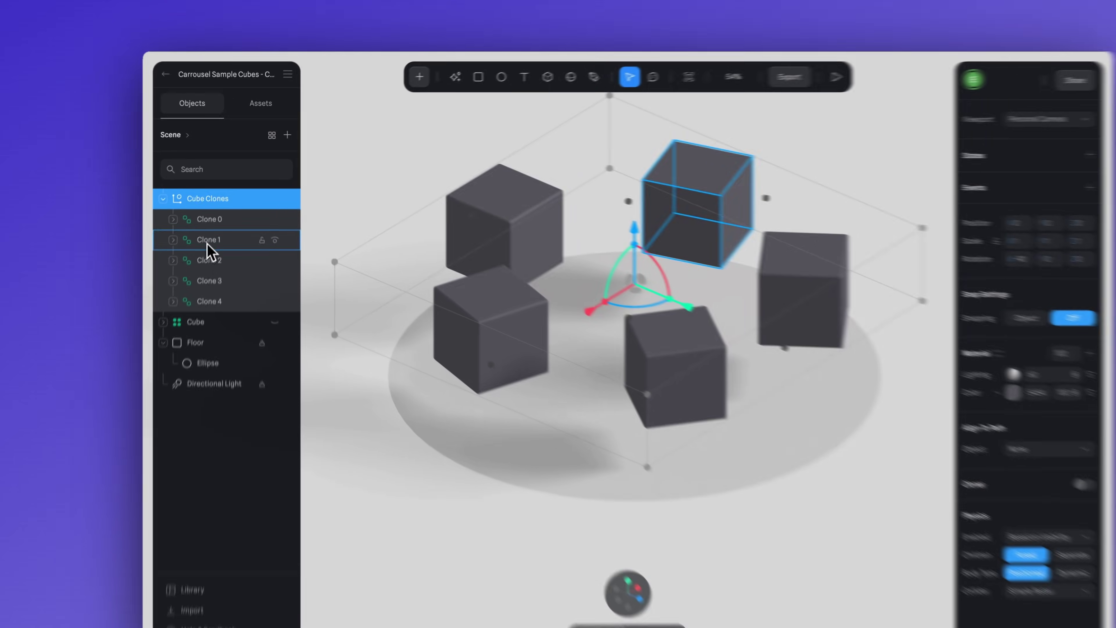
{"action": "left_click", "coordinate": [185, 300]}
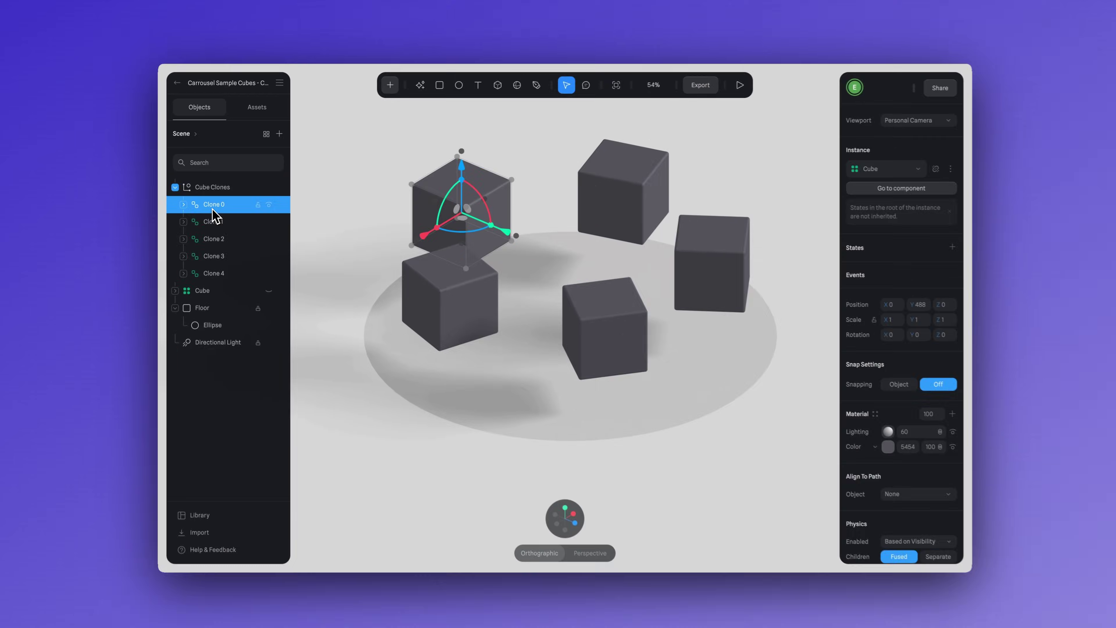
{"action": "left_click", "coordinate": [766, 185]}
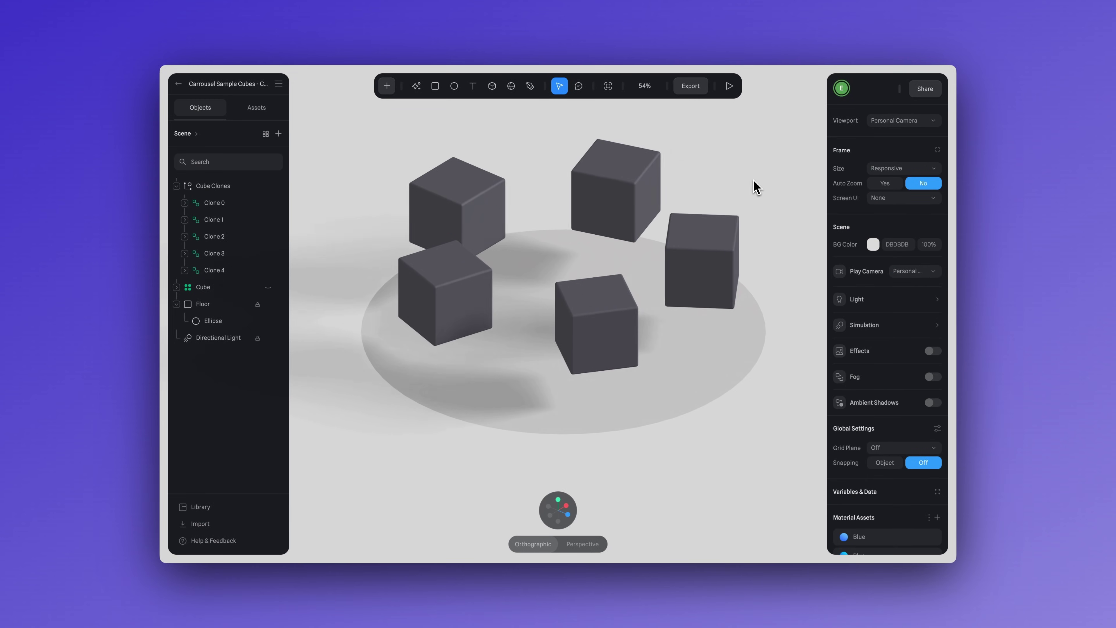
{"action": "scroll", "coordinate": [705, 185], "scroll_direction": "left", "scroll_amount": 10}
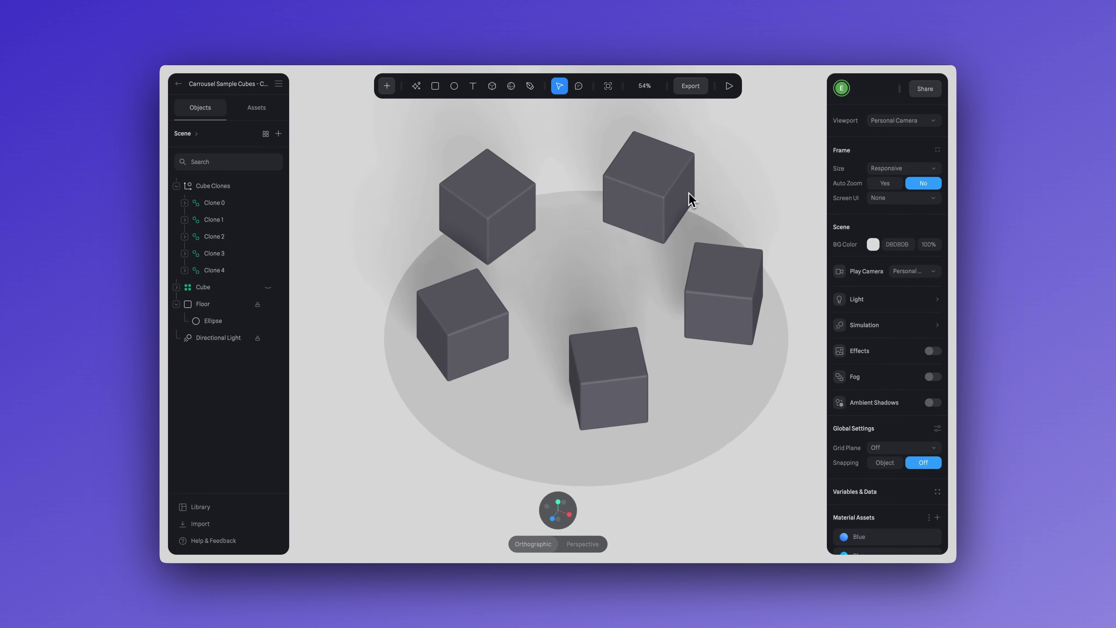
{"action": "scroll", "coordinate": [724, 193], "scroll_direction": "left", "scroll_amount": 8}
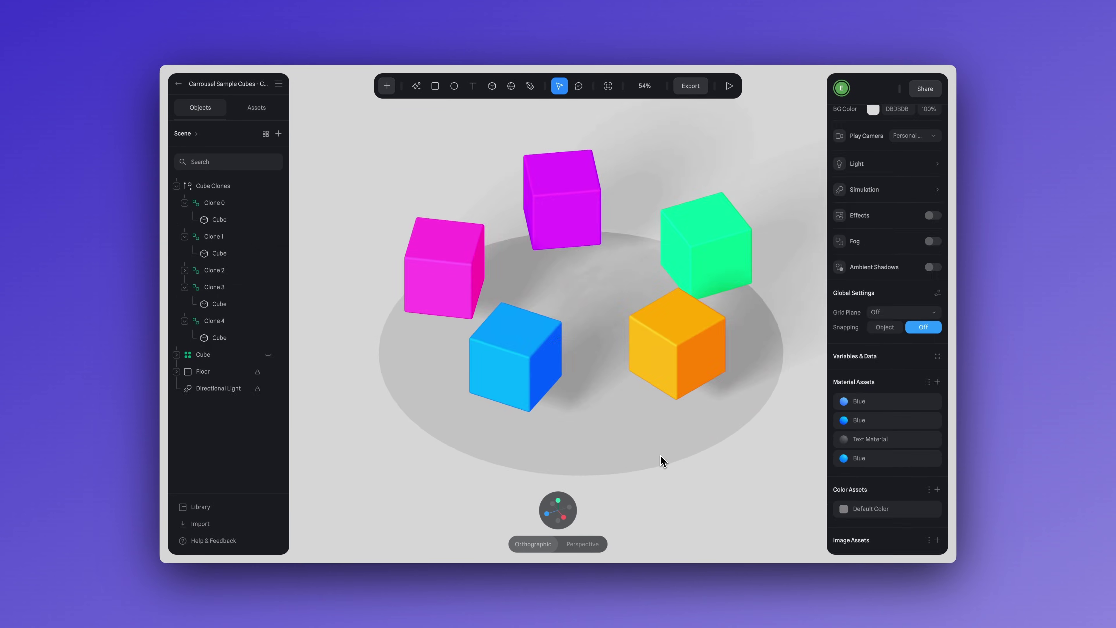
{"action": "scroll", "coordinate": [743, 459], "scroll_direction": "left", "scroll_amount": 10}
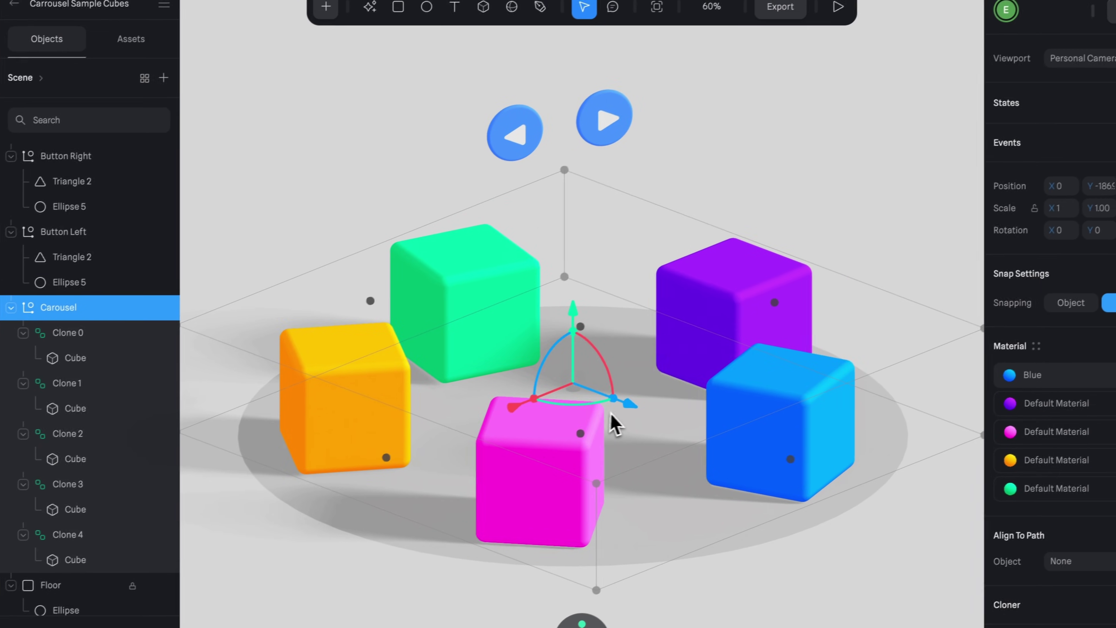
Turn the carousel slightly around Y and select the right arrow button.
{"action": "left_click_drag", "start_coordinate": [592, 414], "coordinate": [558, 401]}
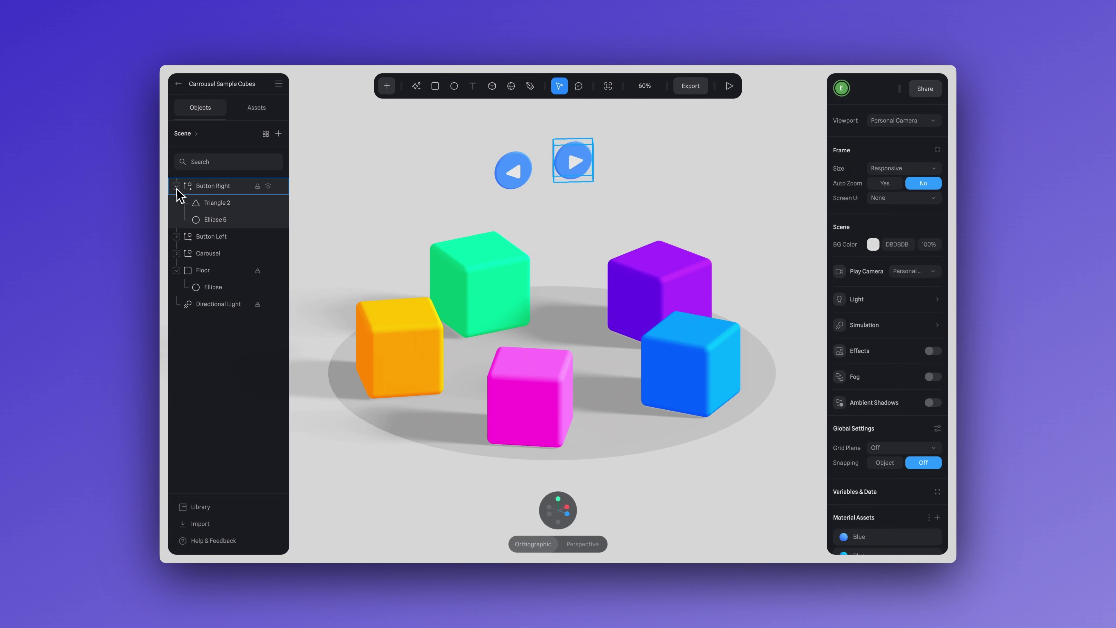
{"action": "left_click", "coordinate": [176, 186]}
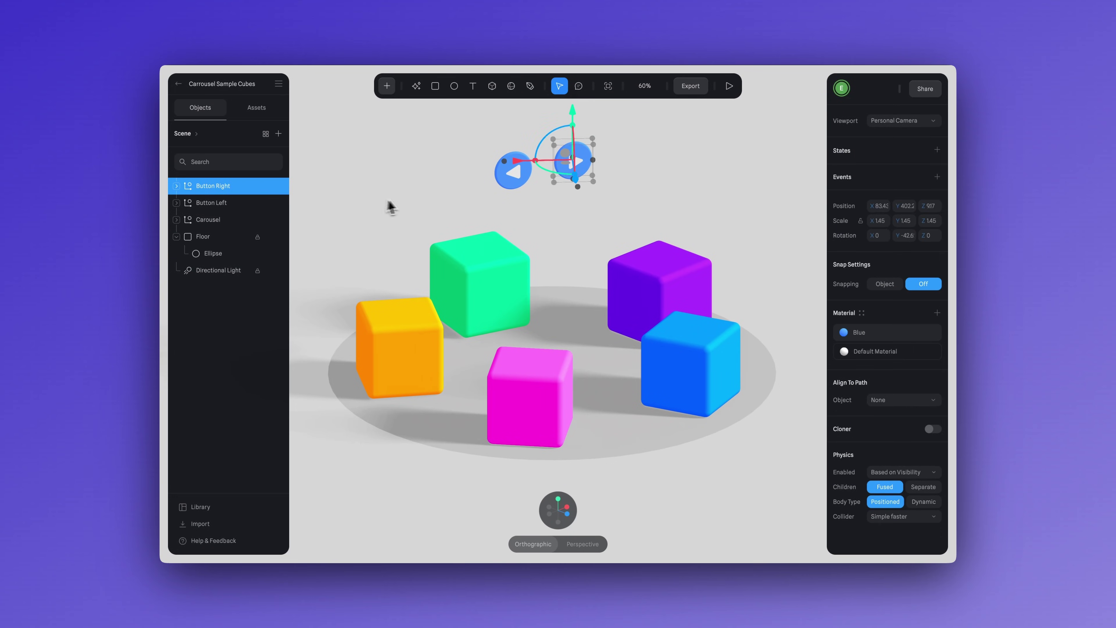
{"action": "left_click", "coordinate": [410, 199]}
{"action": "left_click", "coordinate": [518, 179]}
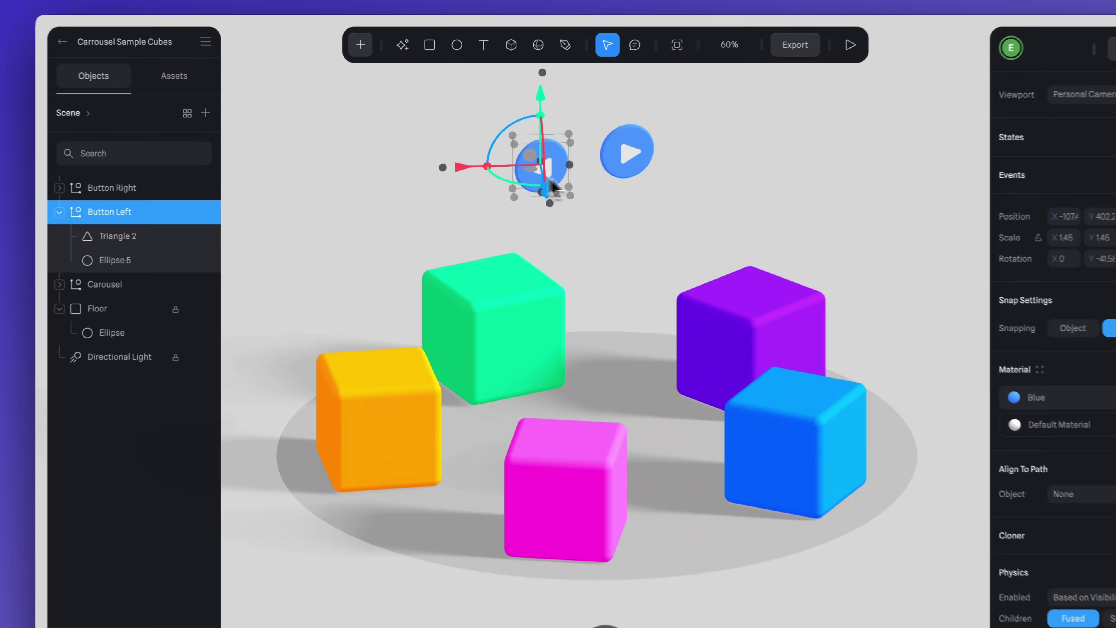
{"action": "left_click", "coordinate": [579, 174]}
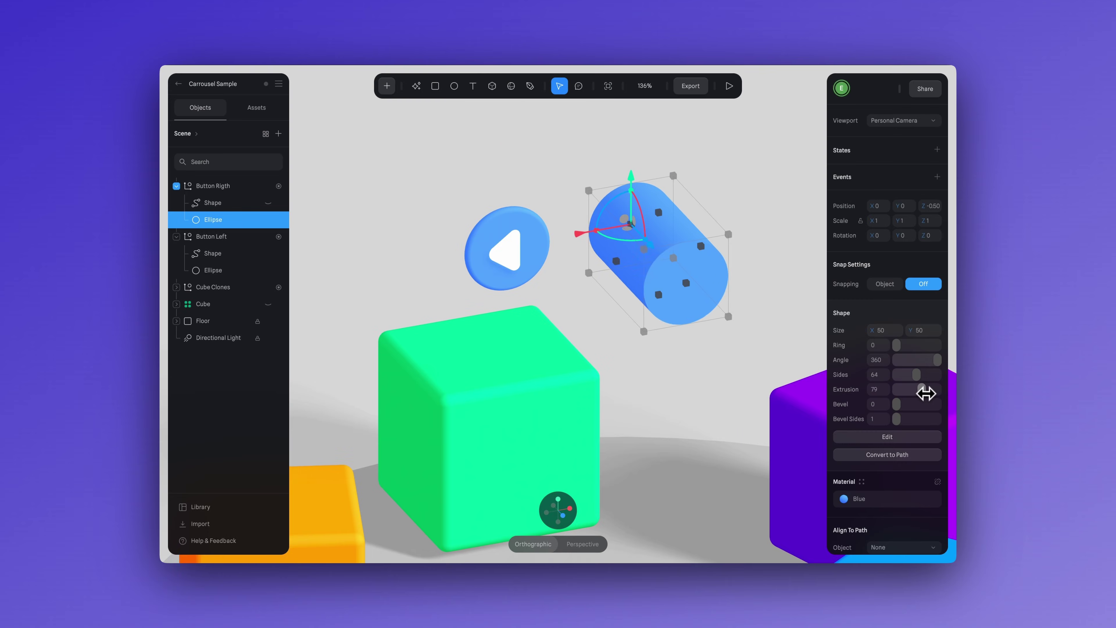
Set the right button's ellipse extrusion to 5, then unhide and select the play triangle Shape.
{"action": "left_click_drag", "start_coordinate": [922, 391], "coordinate": [906, 394]}
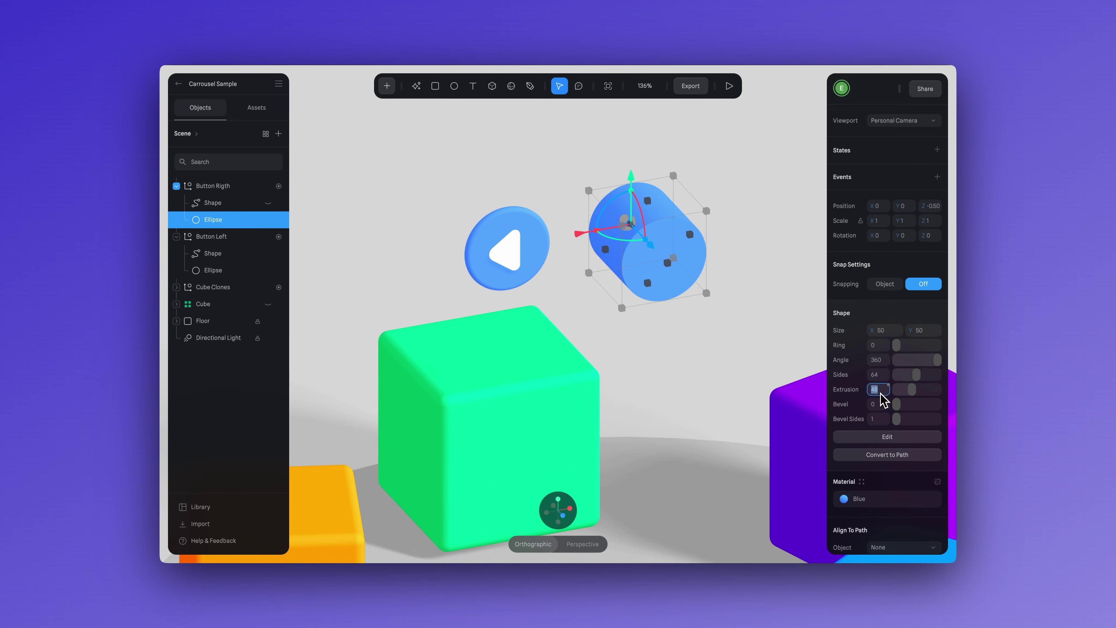
{"action": "type", "text": "5"}
{"action": "key", "text": "Return"}
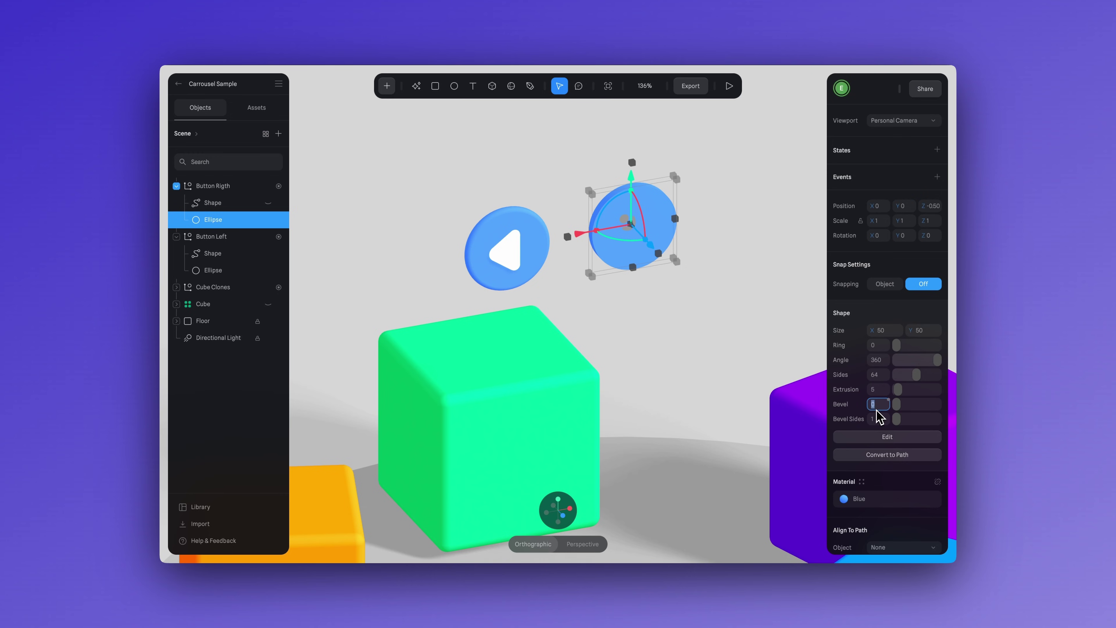
{"action": "key", "text": "Escape"}
{"action": "left_click", "coordinate": [268, 203]}
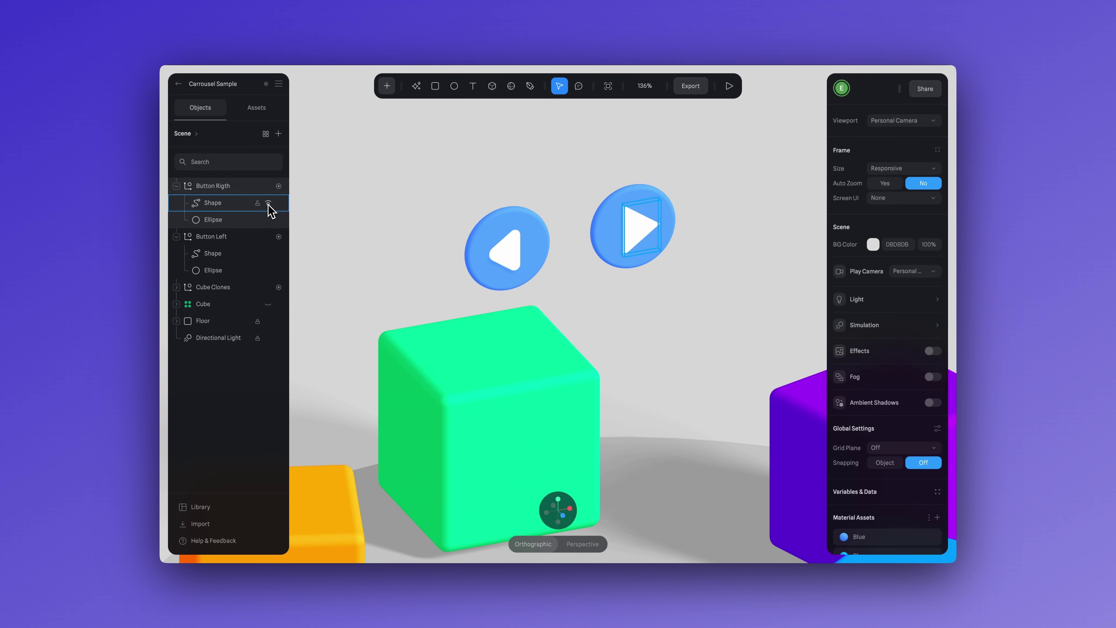
{"action": "left_click", "coordinate": [237, 204]}
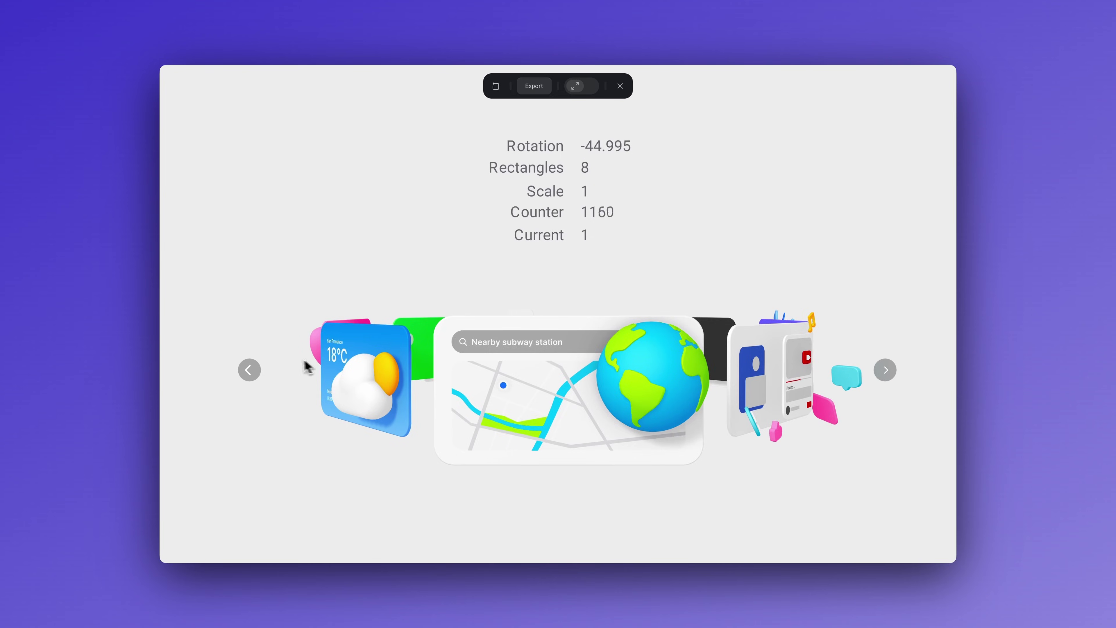
In preview, rotate the carousel back to the Sports card, then forward to the map card.
{"action": "left_click", "coordinate": [250, 369]}
{"action": "left_click", "coordinate": [251, 369]}
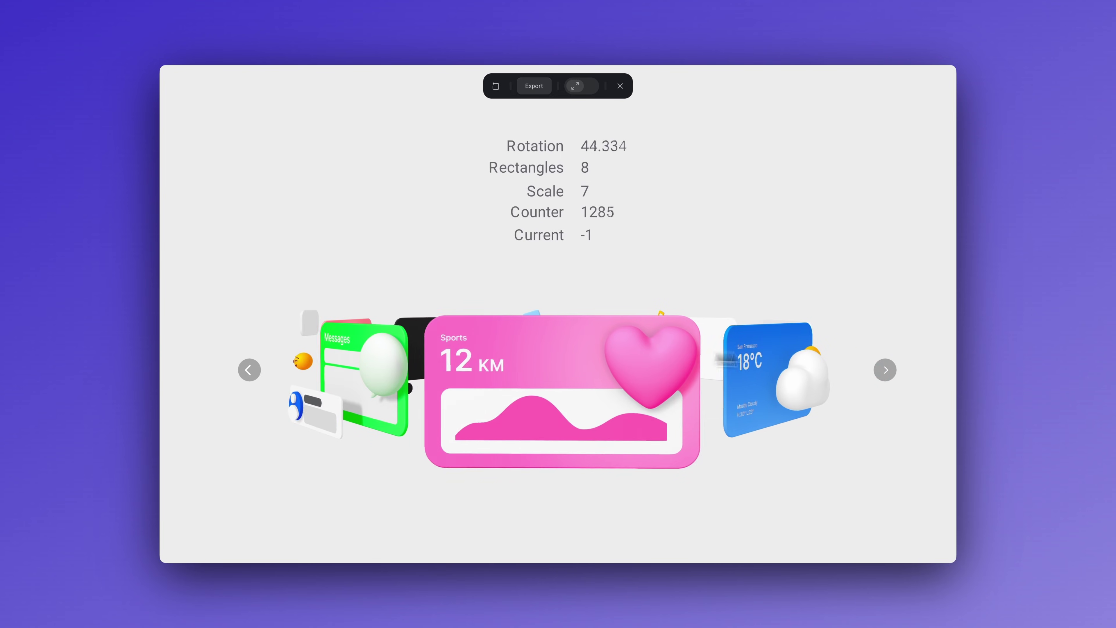
{"action": "left_click", "coordinate": [884, 373]}
{"action": "left_click", "coordinate": [884, 376]}
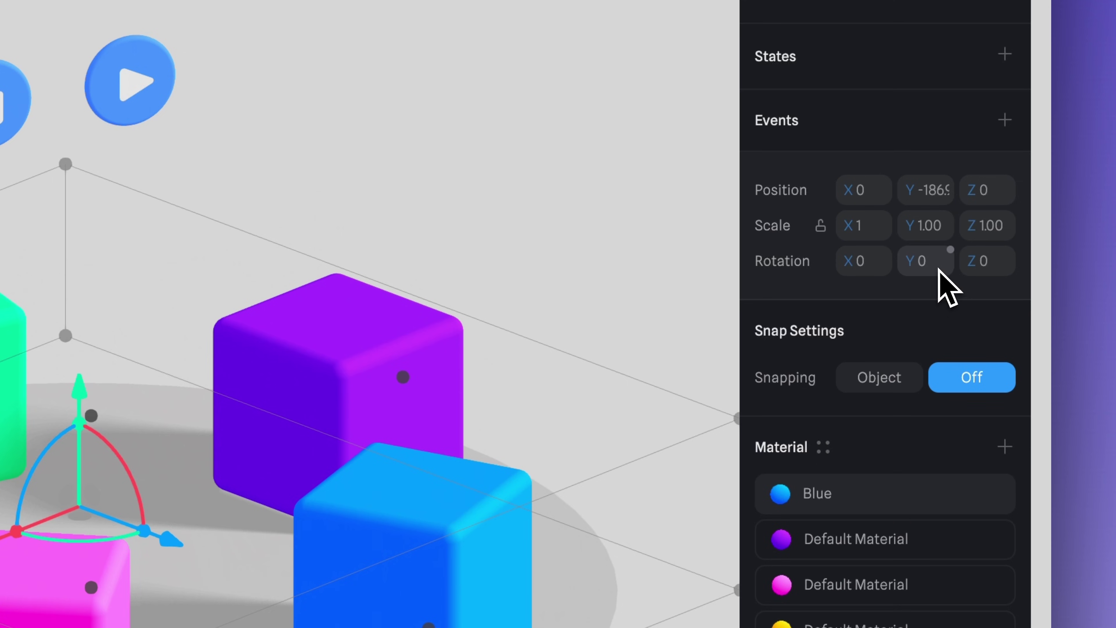
Link the Carousel's Rotation Y to a new number variable named Rotation.
{"action": "left_click", "coordinate": [953, 255]}
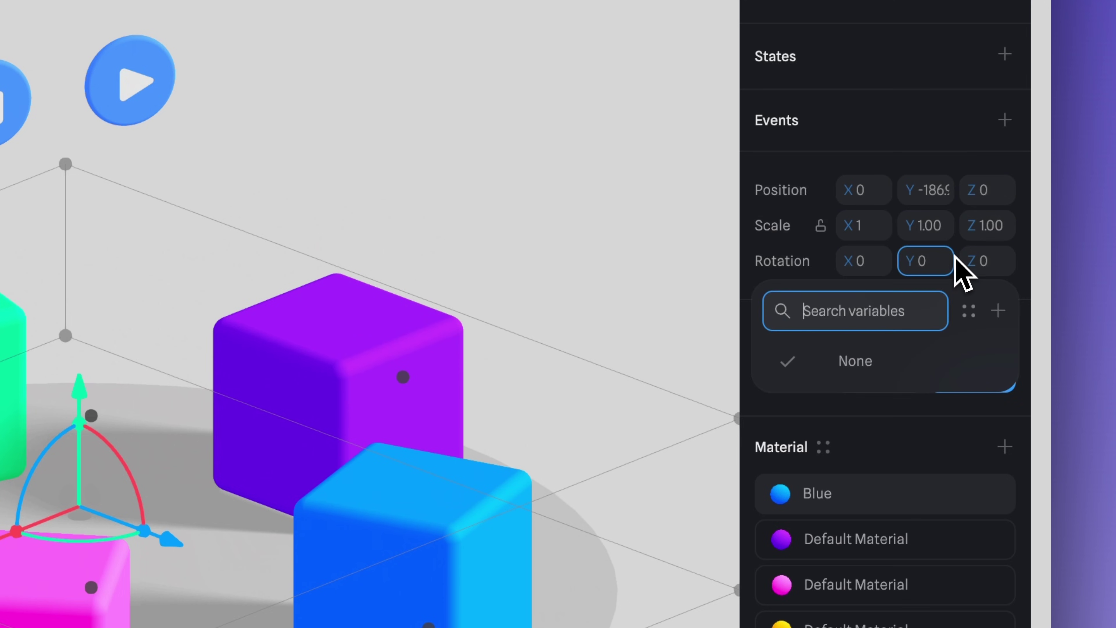
{"action": "left_click", "coordinate": [998, 311]}
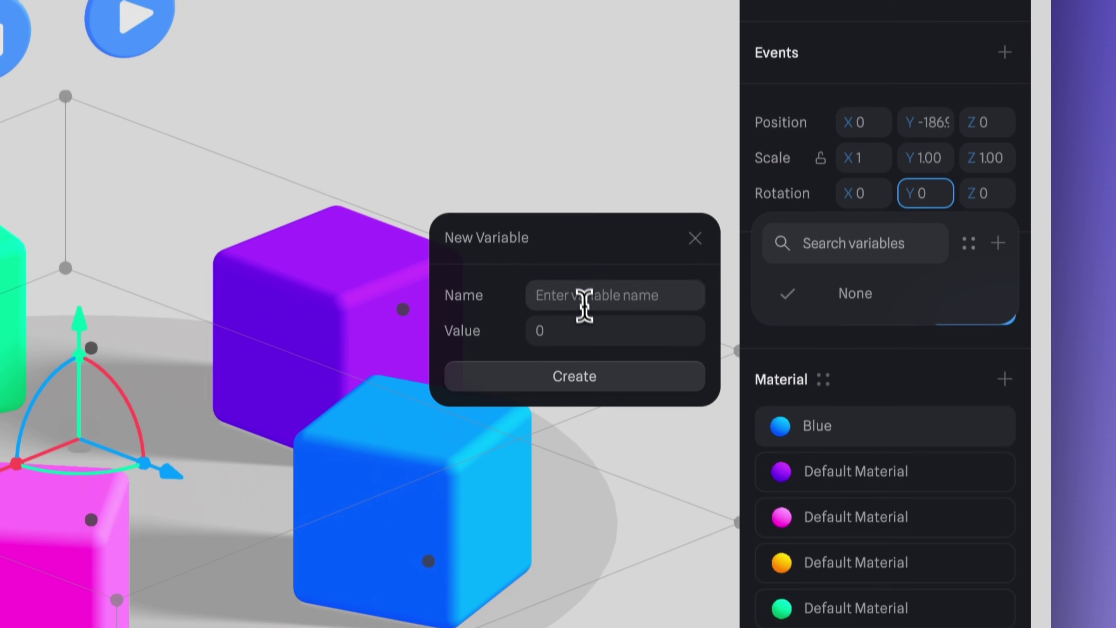
{"action": "left_click", "coordinate": [593, 363]}
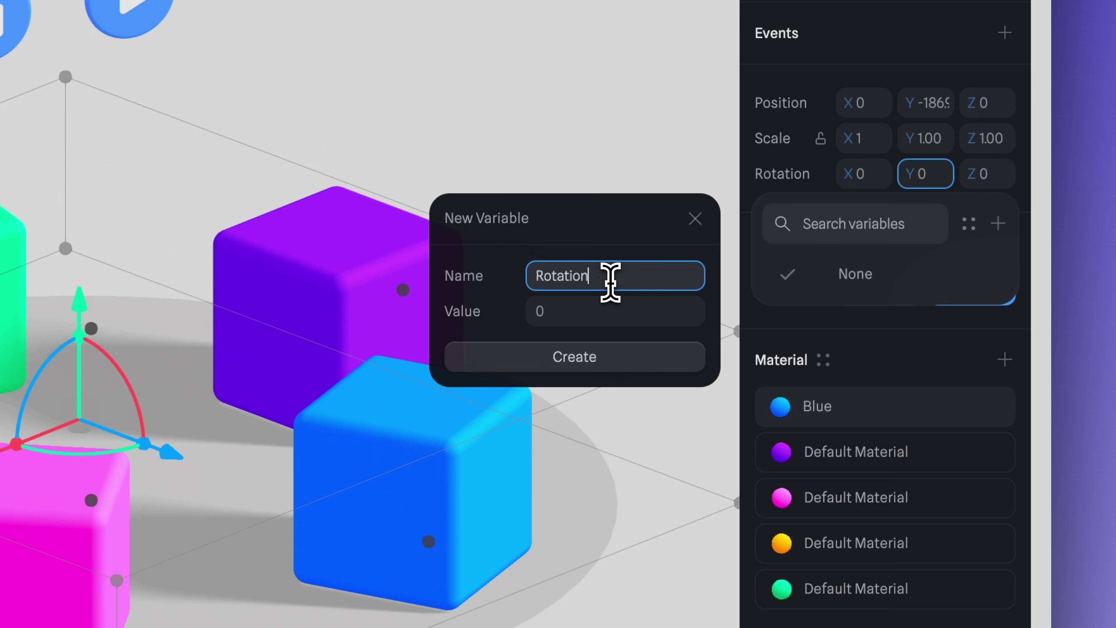
{"action": "left_click", "coordinate": [550, 363]}
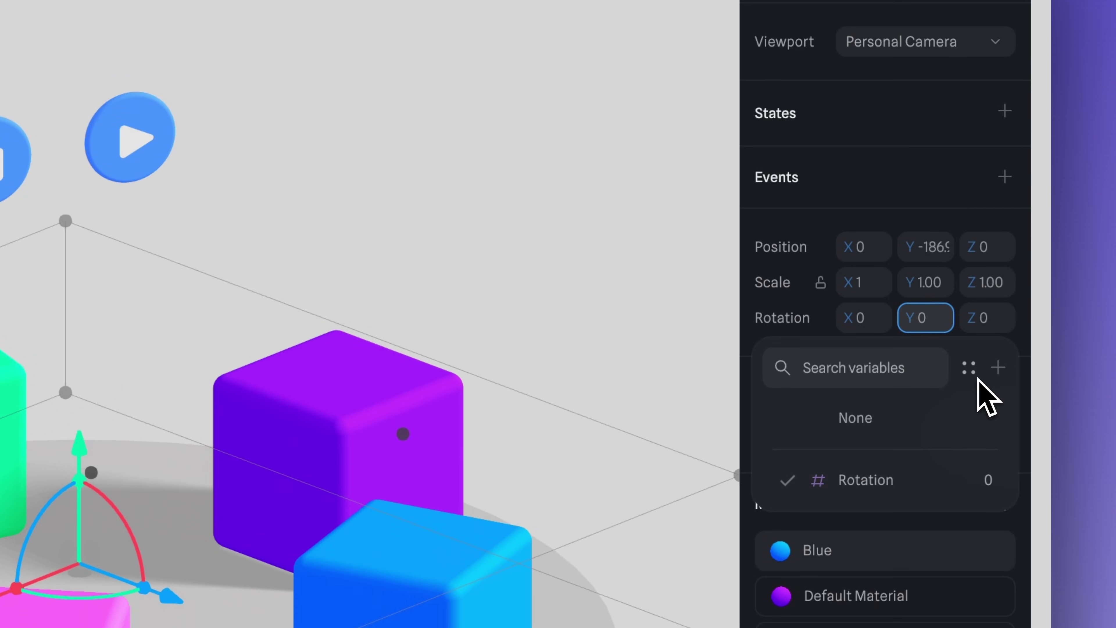
In the Variables panel, add a number variable named Cubes with value 5.
{"action": "left_click", "coordinate": [969, 224]}
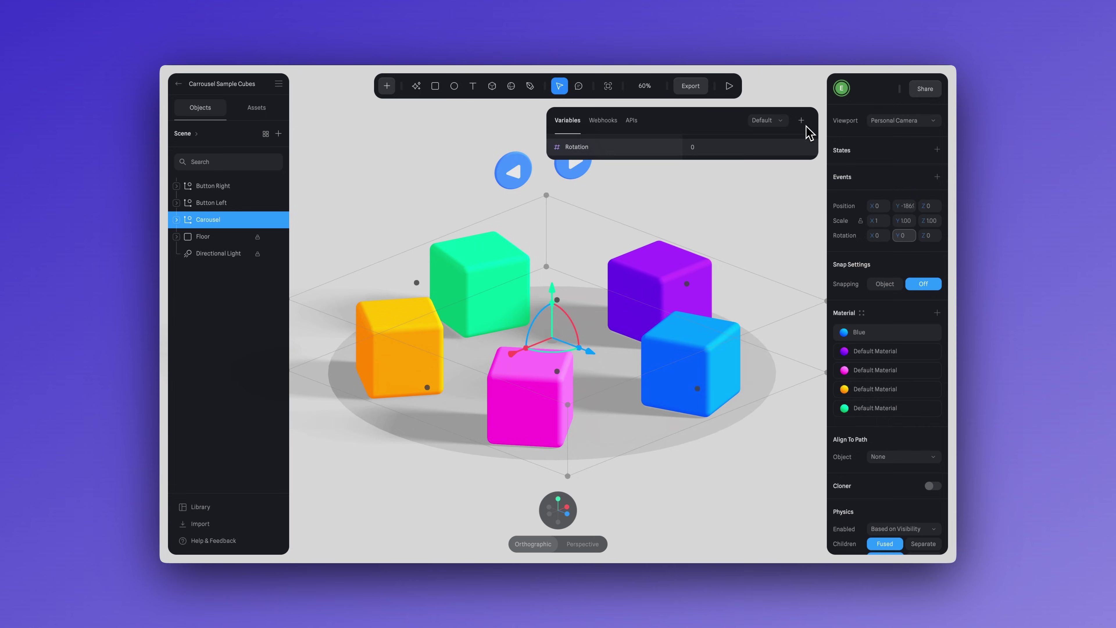
{"action": "left_click", "coordinate": [933, 134]}
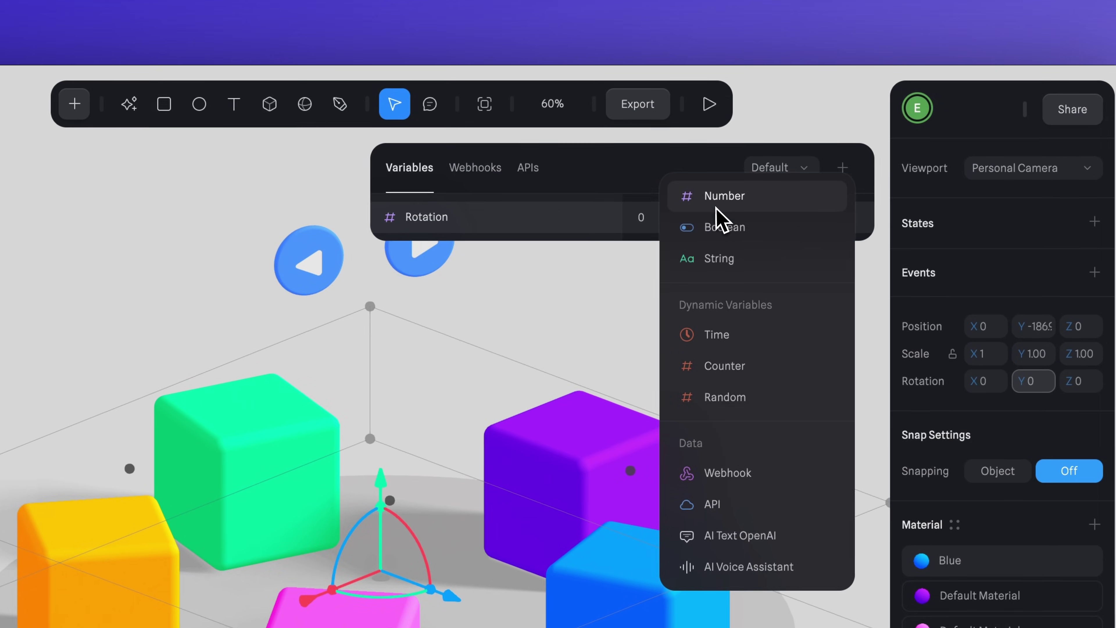
{"action": "left_click", "coordinate": [736, 135]}
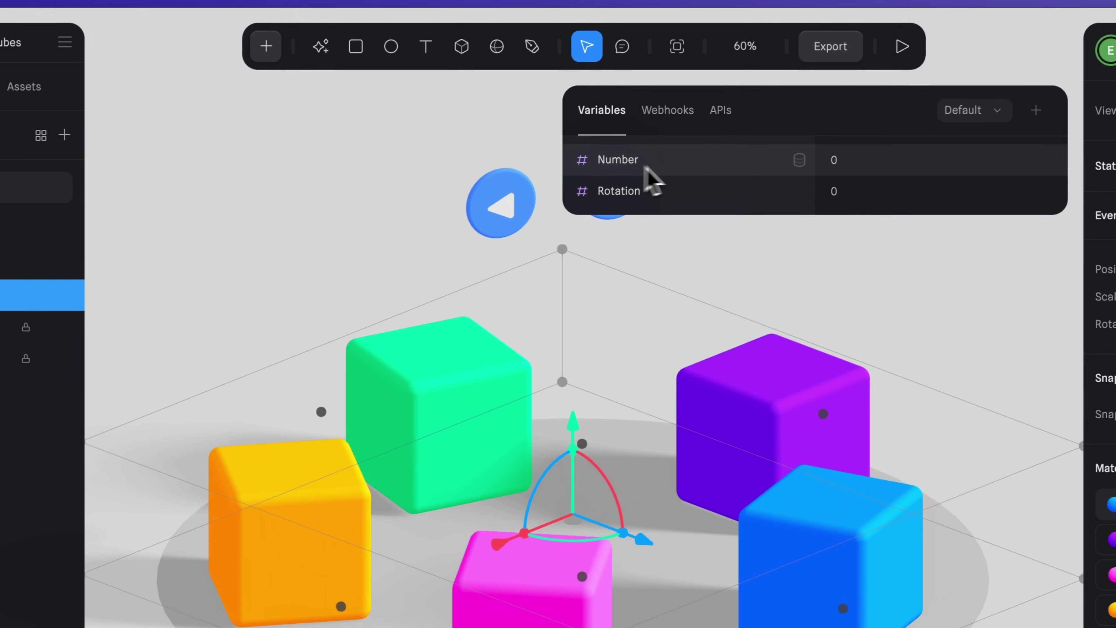
{"action": "double_click", "coordinate": [624, 158]}
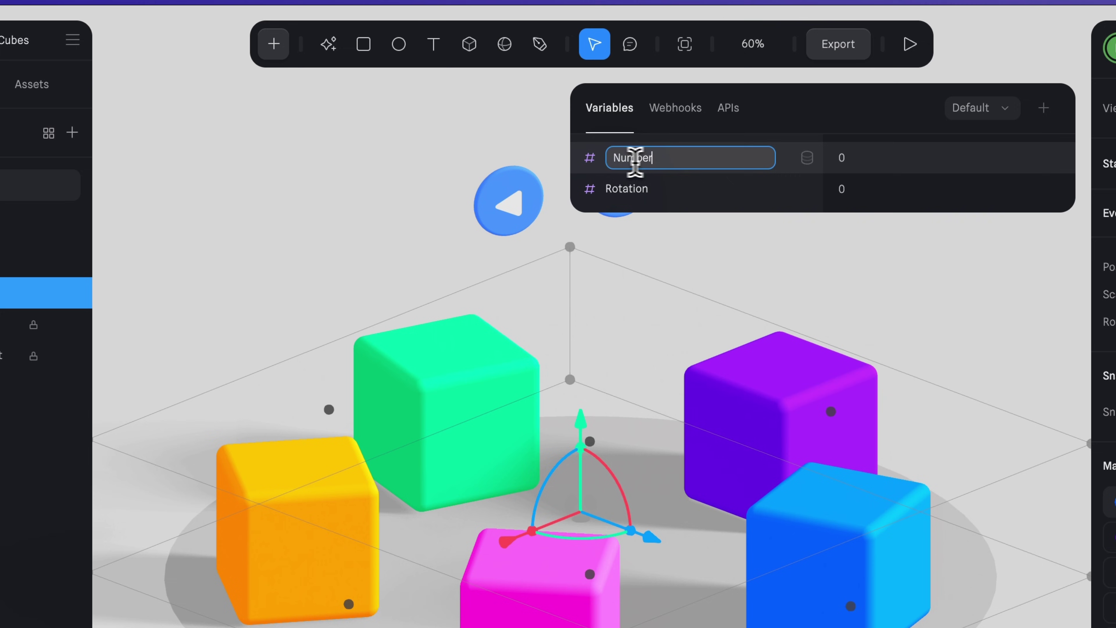
{"action": "type", "text": "Cube"}
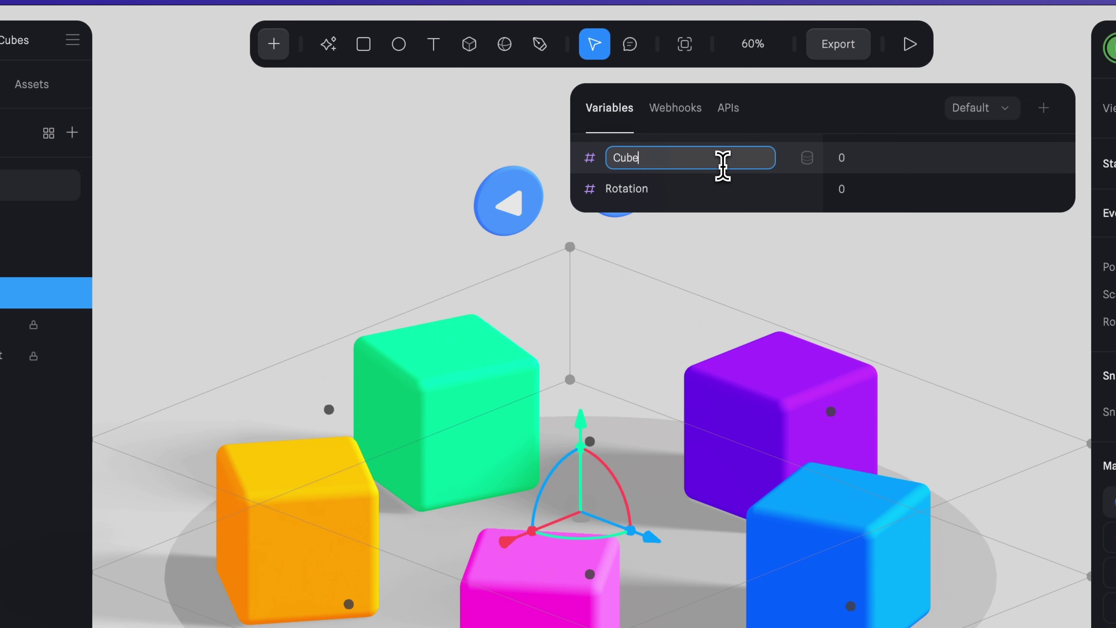
{"action": "type", "text": "s"}
{"action": "key", "text": "Return"}
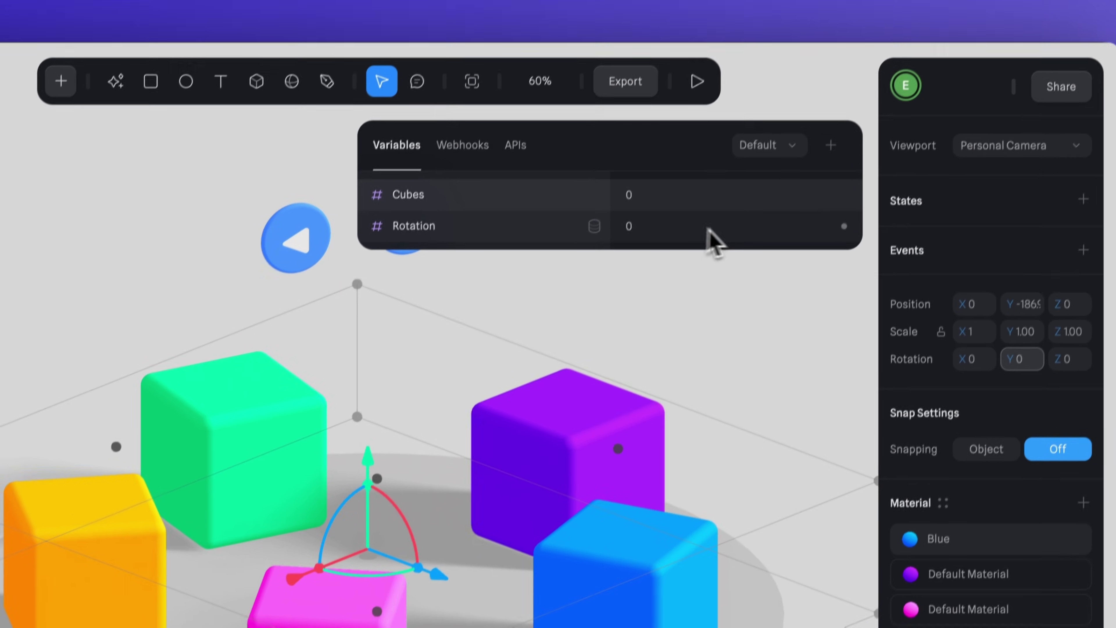
{"action": "left_click", "coordinate": [676, 224]}
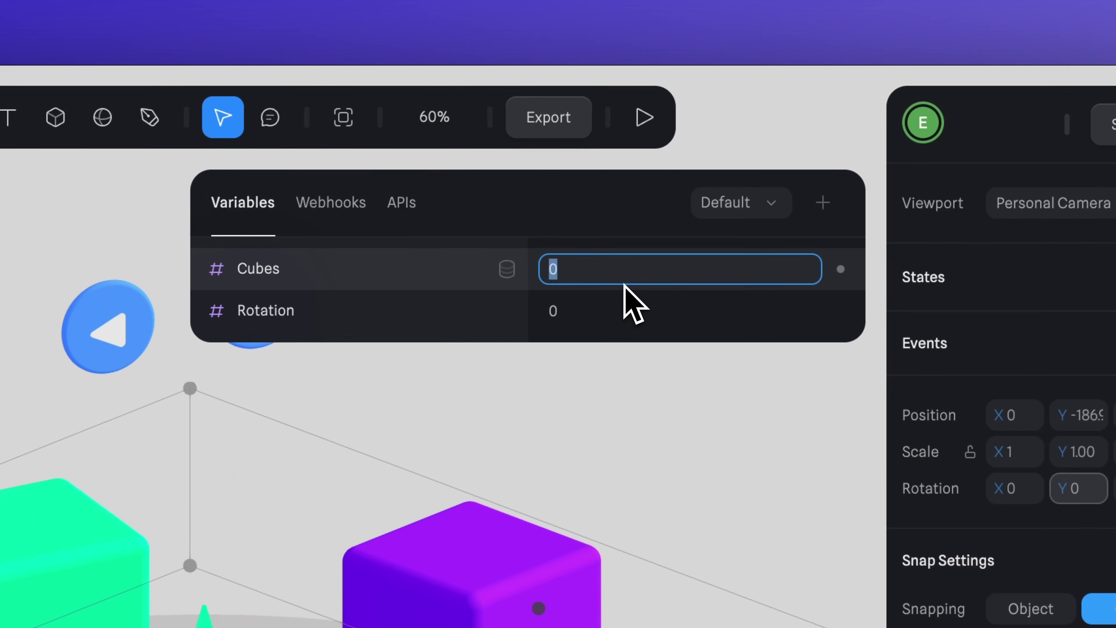
{"action": "type", "text": "5"}
{"action": "key", "text": "Return"}
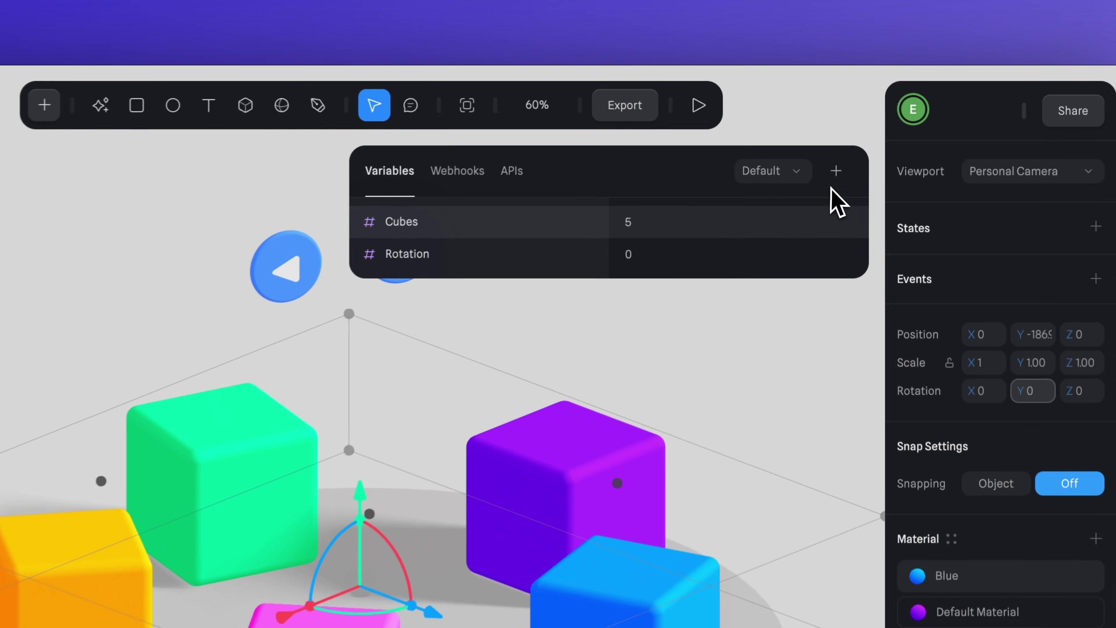
Add a second number variable named Current, leaving its value at 0.
{"action": "left_click", "coordinate": [822, 203]}
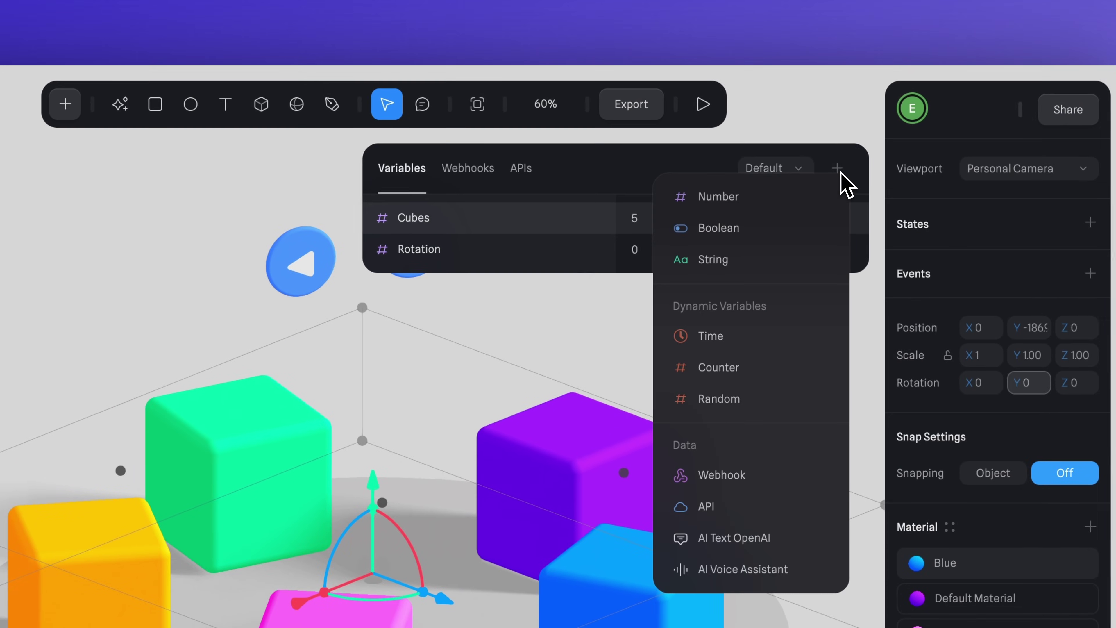
{"action": "left_click", "coordinate": [818, 196]}
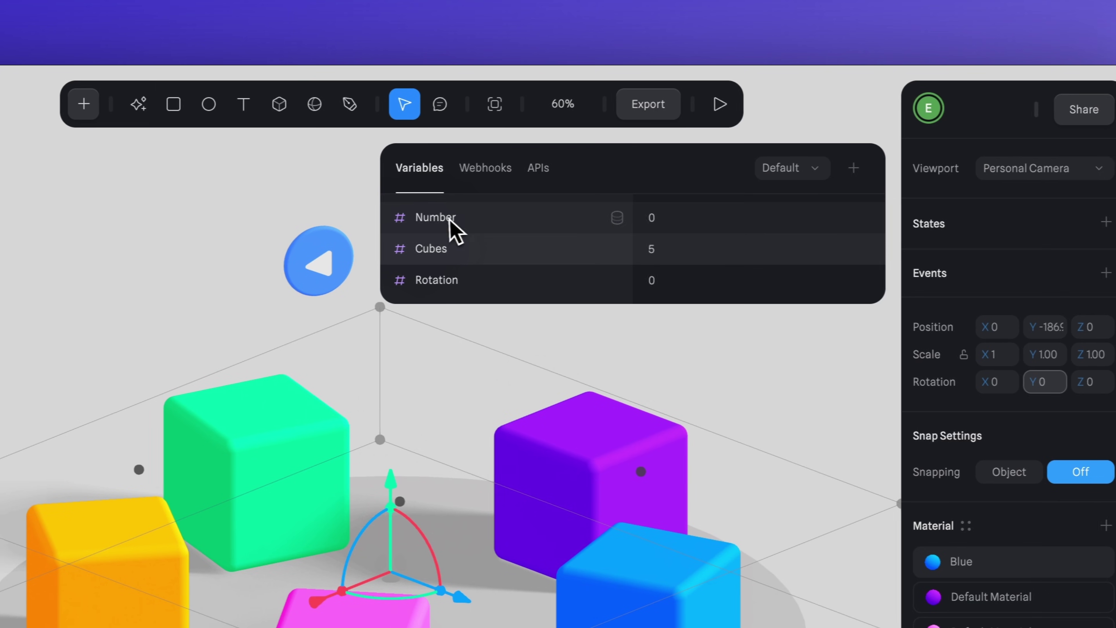
{"action": "double_click", "coordinate": [419, 217]}
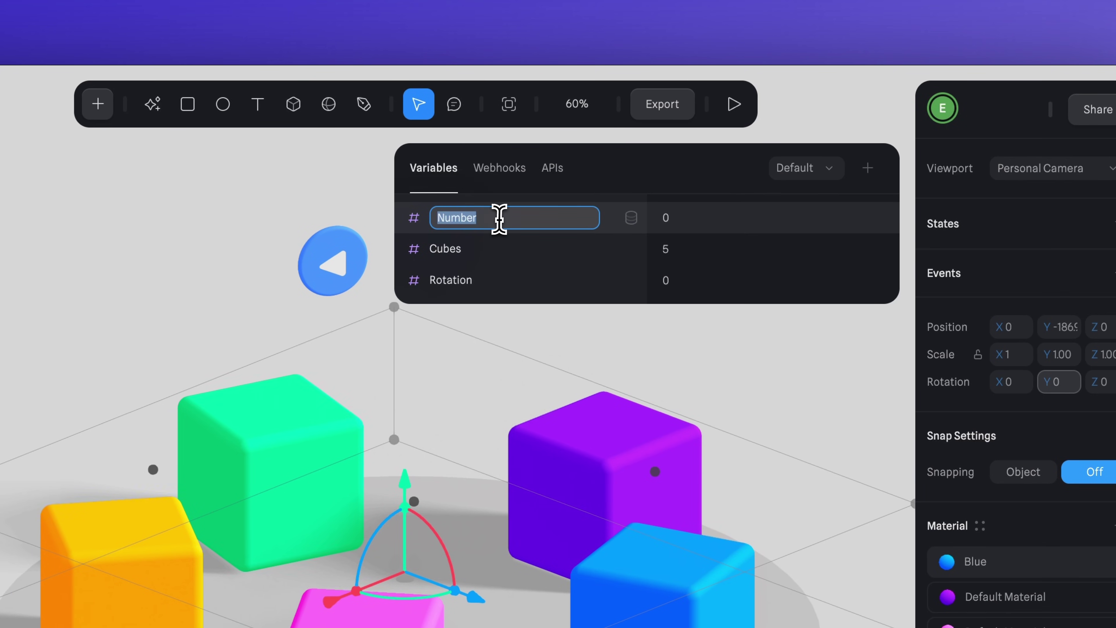
{"action": "key", "text": "Return"}
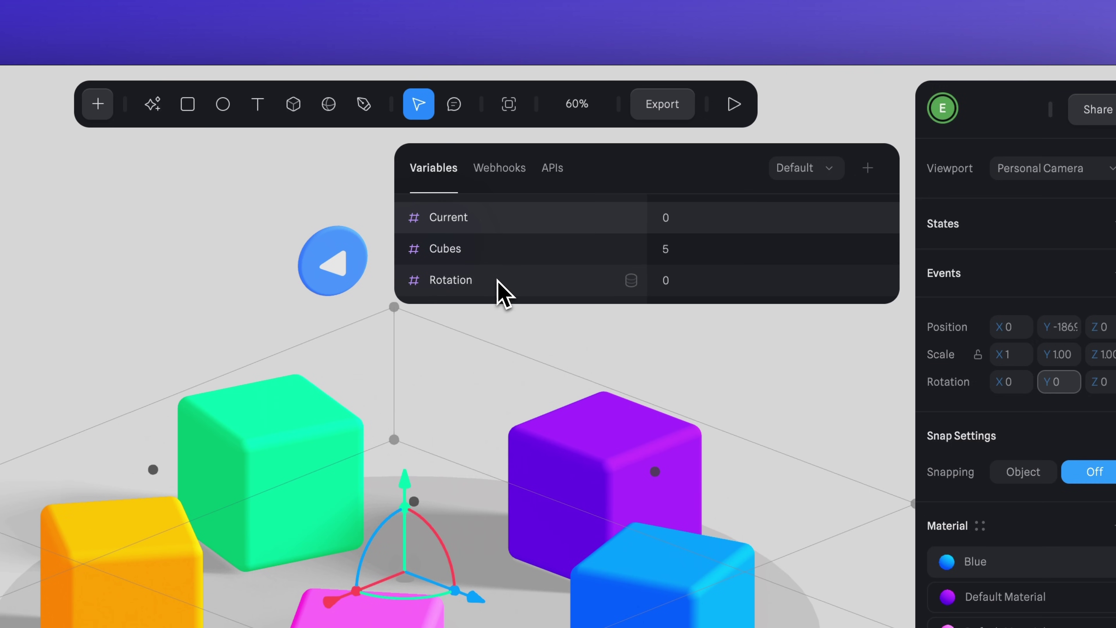
{"action": "left_click", "coordinate": [867, 168]}
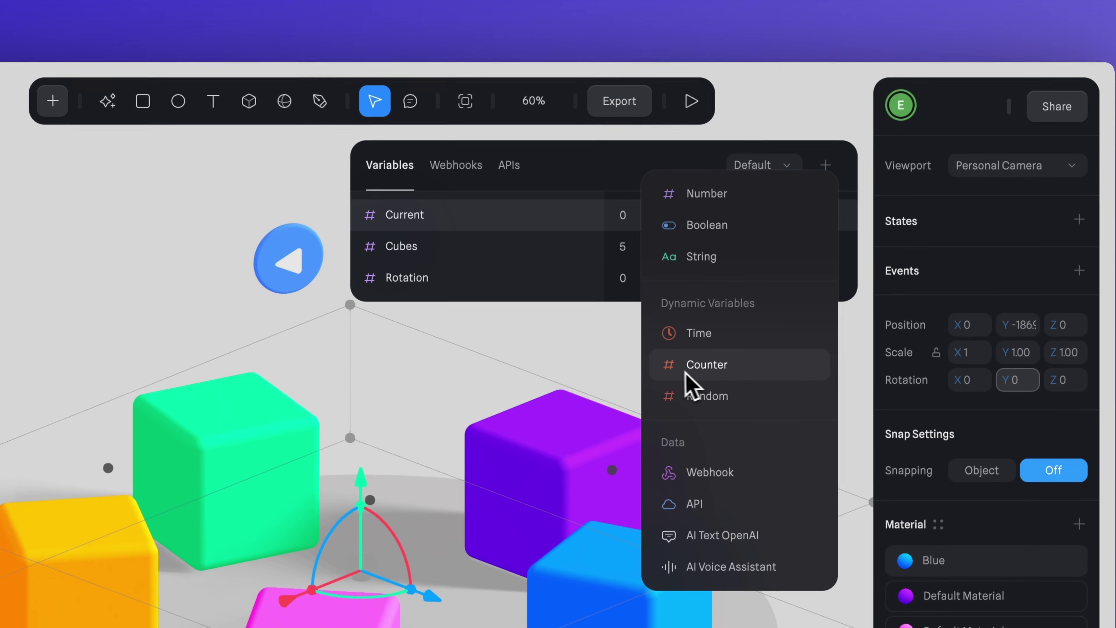
Add a Counter variable starting at 0, with no end value and a 2-second interval.
{"action": "left_click", "coordinate": [706, 366]}
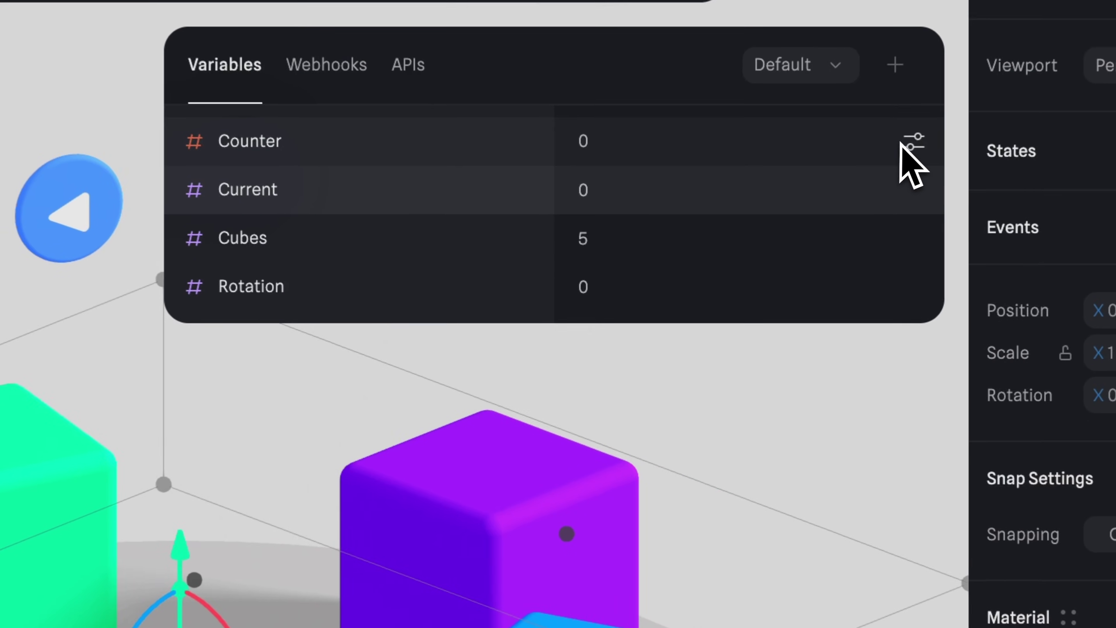
{"action": "left_click", "coordinate": [837, 217]}
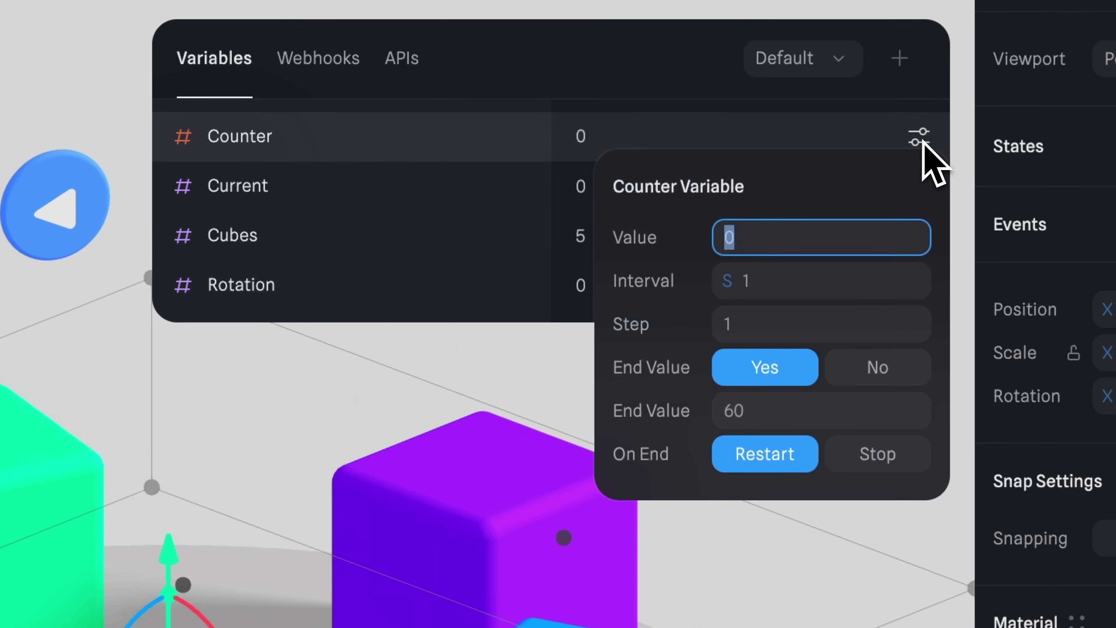
{"action": "left_click", "coordinate": [835, 205]}
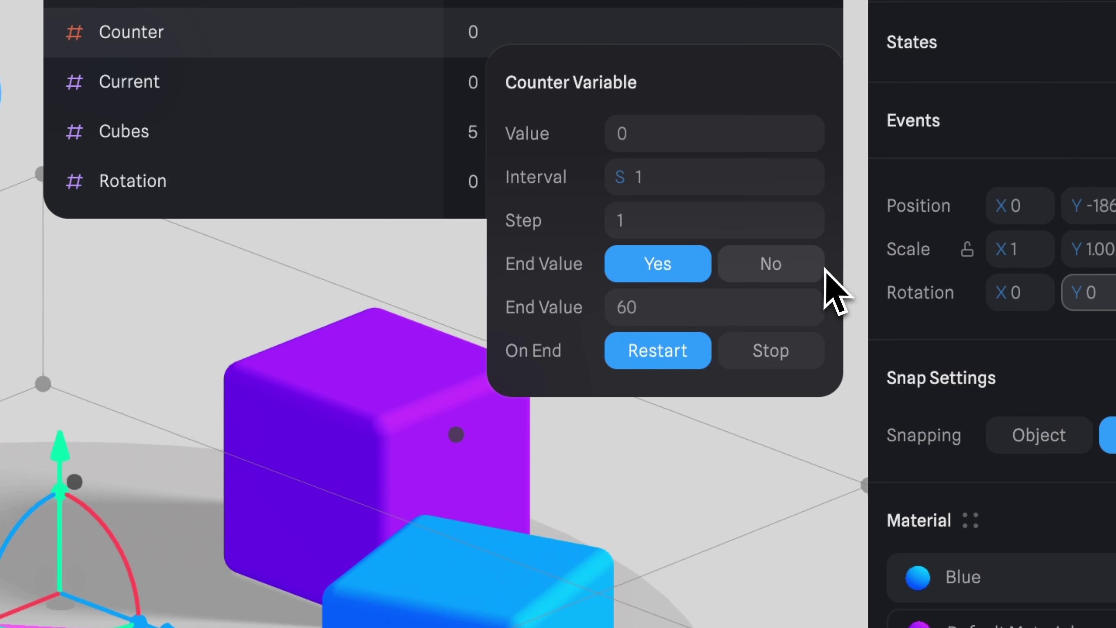
{"action": "left_click", "coordinate": [777, 273]}
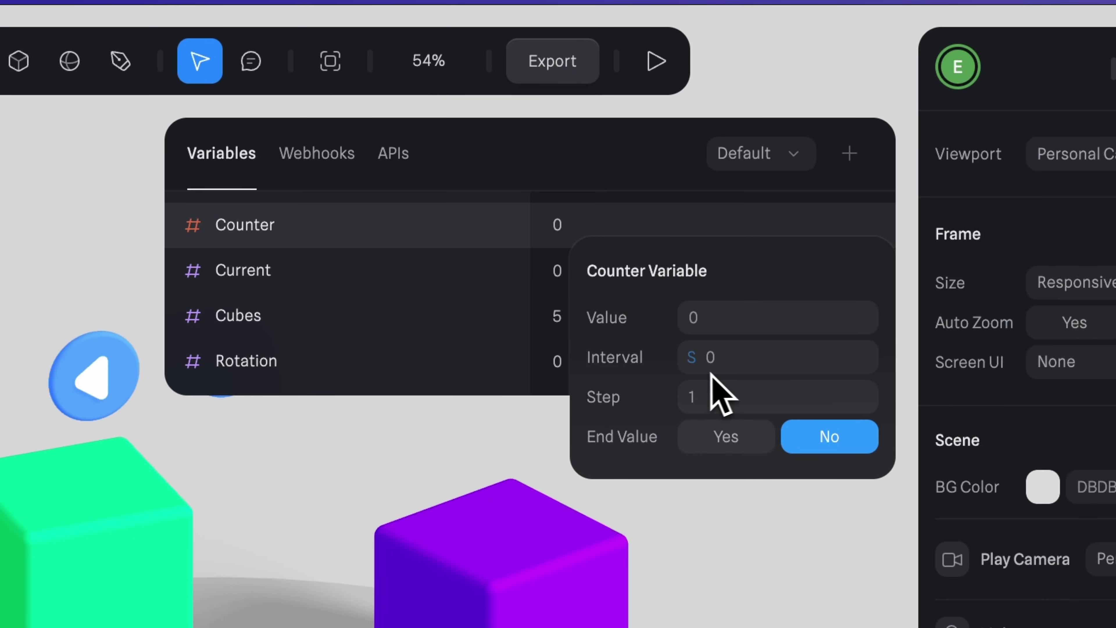
{"action": "left_click", "coordinate": [712, 362]}
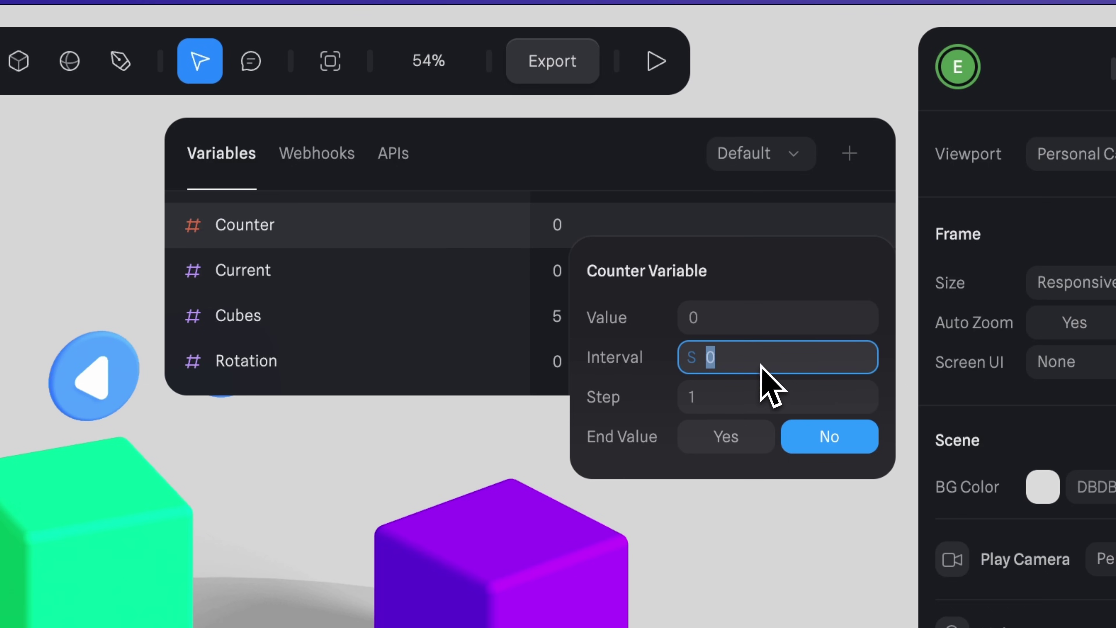
{"action": "left_click", "coordinate": [671, 387]}
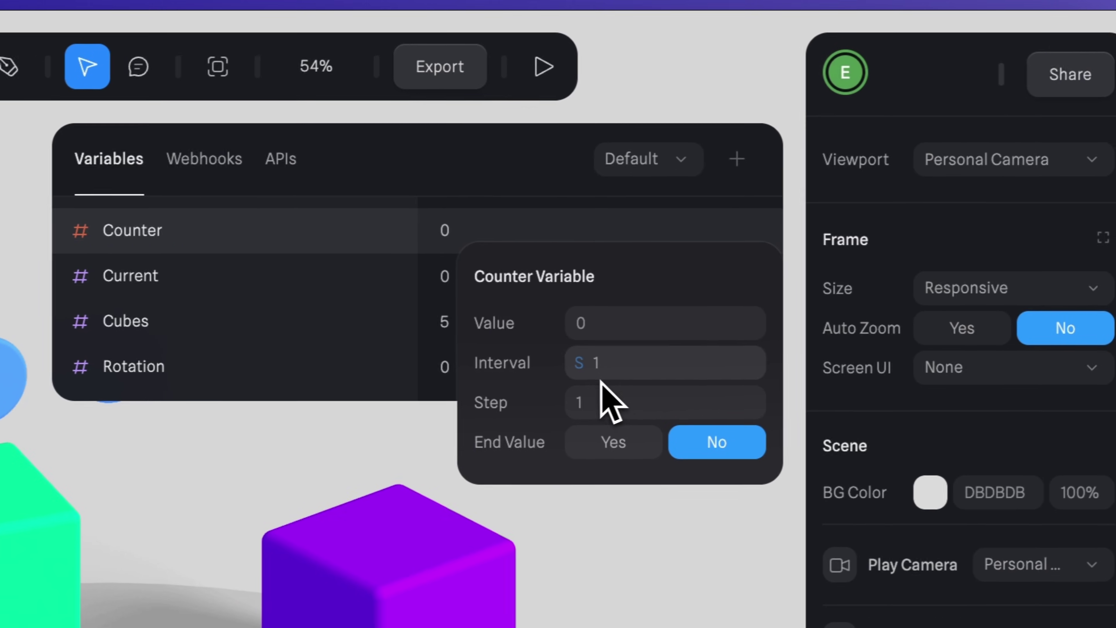
{"action": "left_click", "coordinate": [728, 366]}
{"action": "type", "text": "2"}
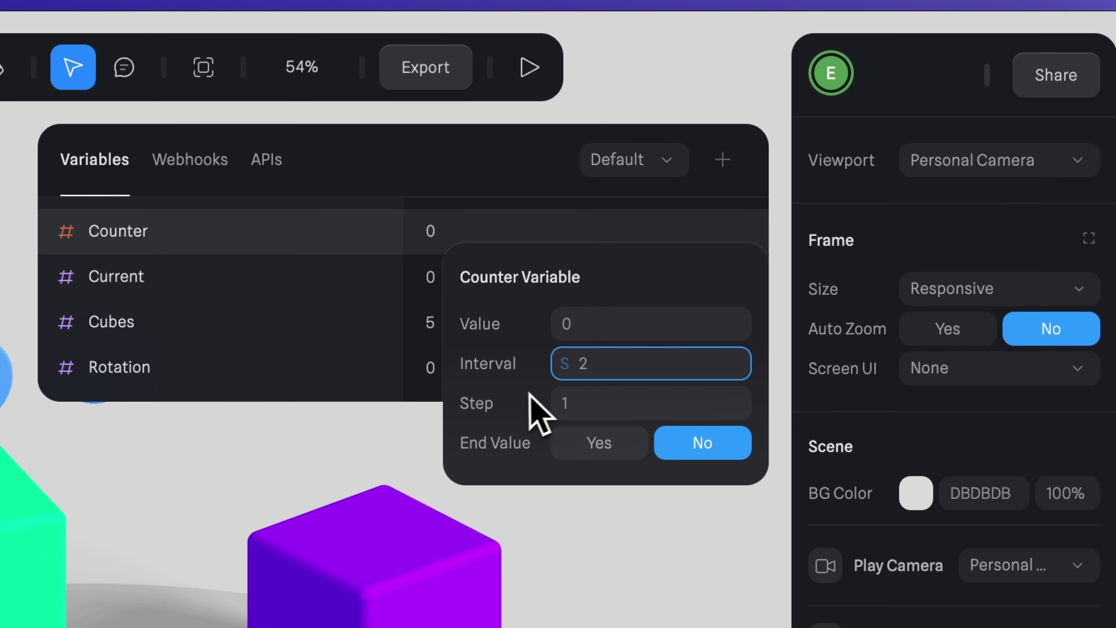
{"action": "left_click", "coordinate": [533, 389]}
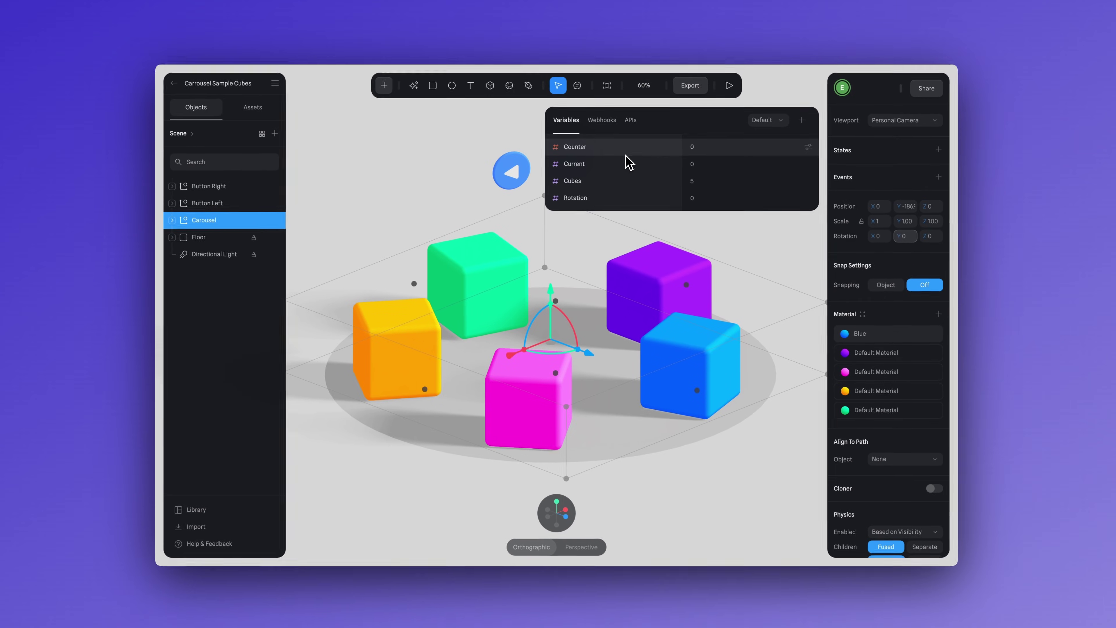
Add a Variable Change event on the Carousel triggered by Counter, and preview the counter running.
{"action": "key", "text": "Escape"}
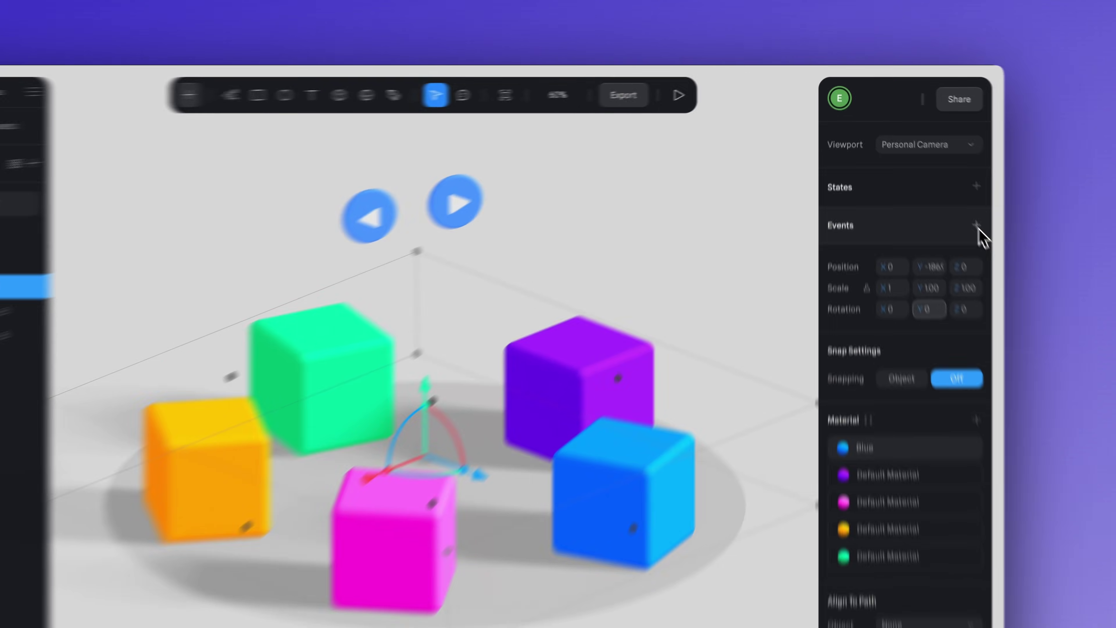
{"action": "left_click", "coordinate": [935, 177]}
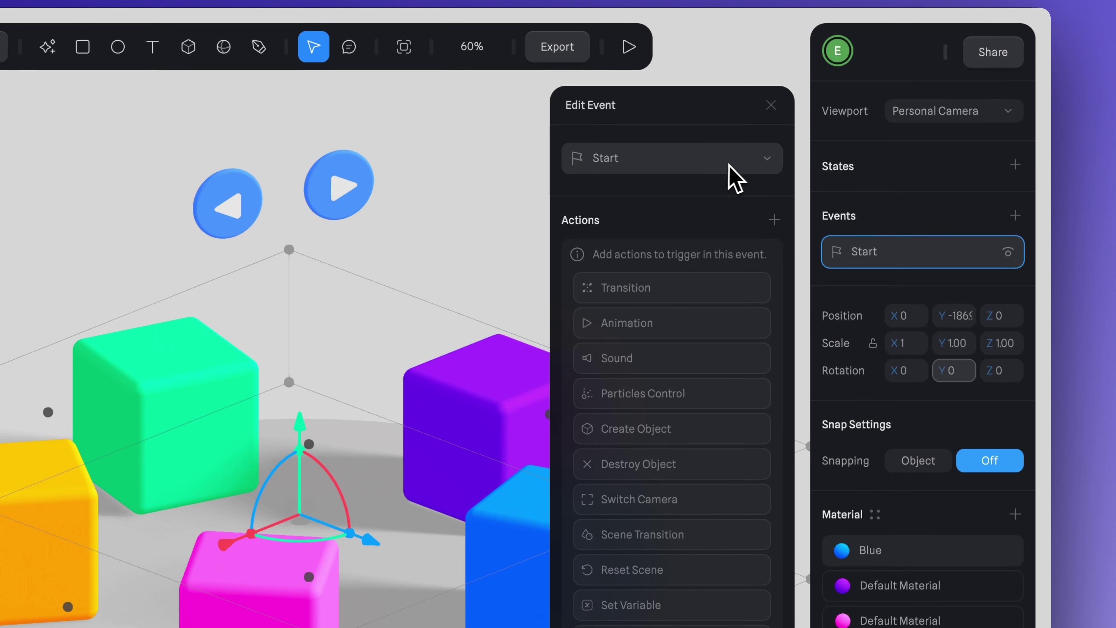
{"action": "left_click", "coordinate": [735, 178]}
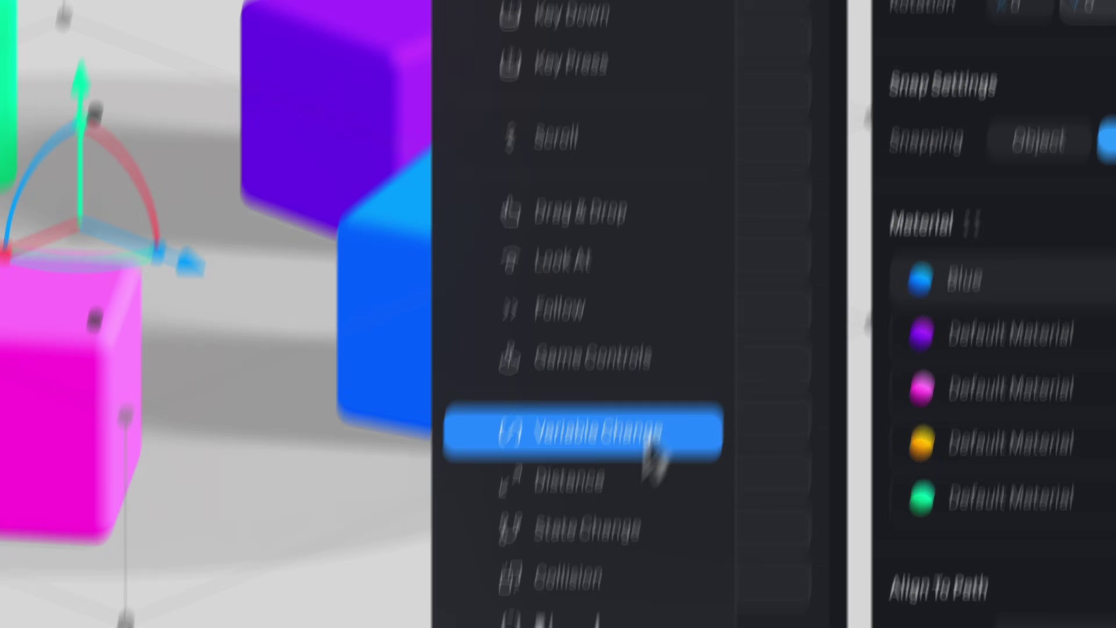
{"action": "left_click", "coordinate": [659, 394]}
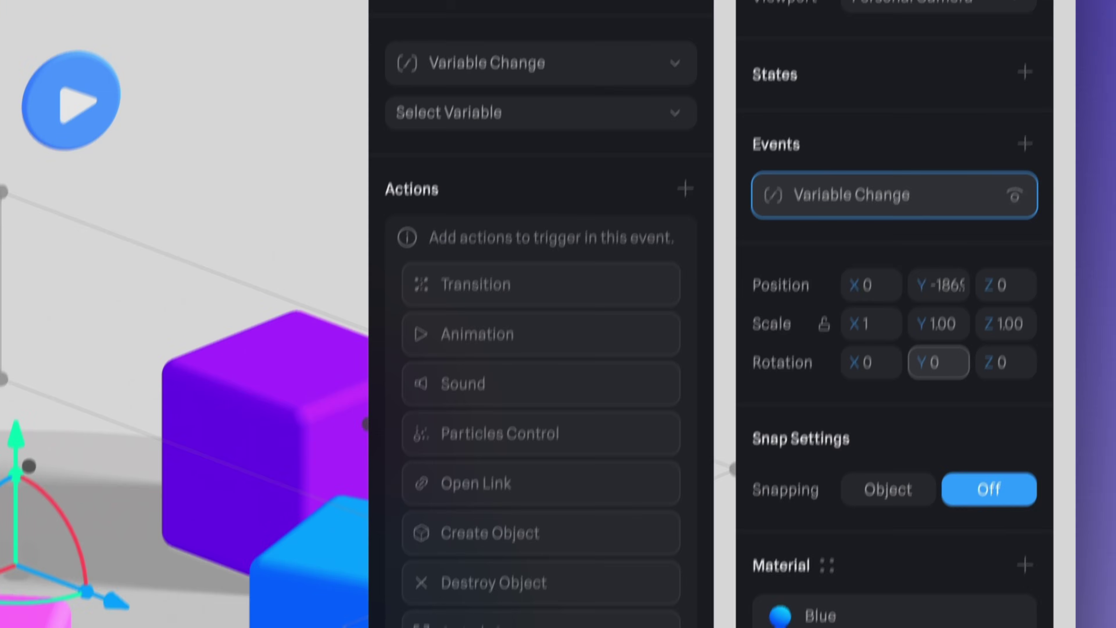
{"action": "left_click", "coordinate": [445, 116]}
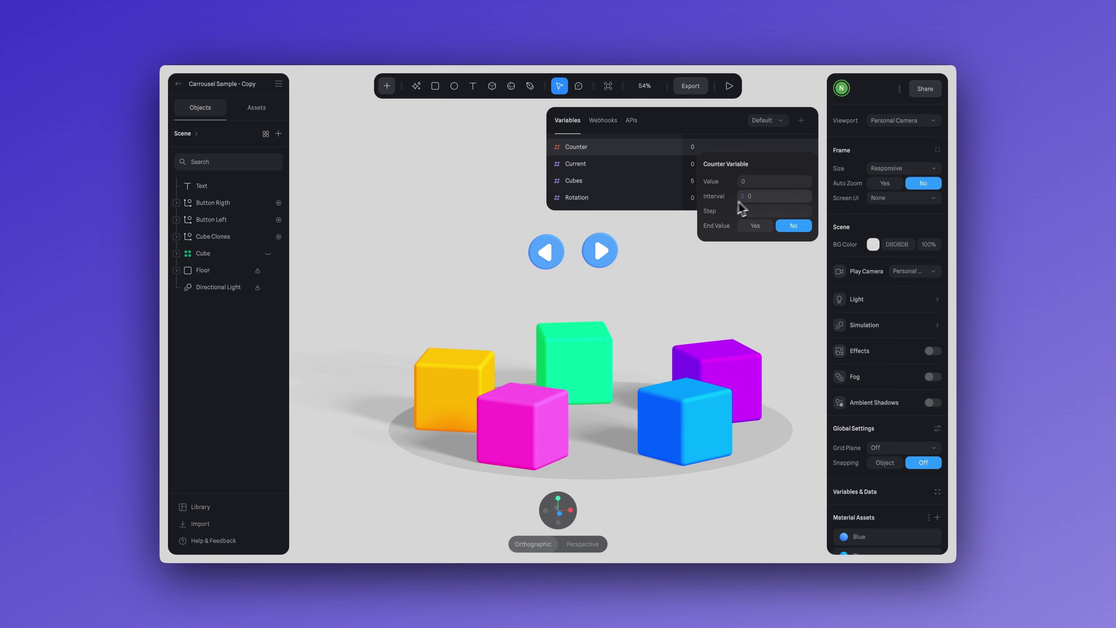
{"action": "left_click", "coordinate": [730, 89]}
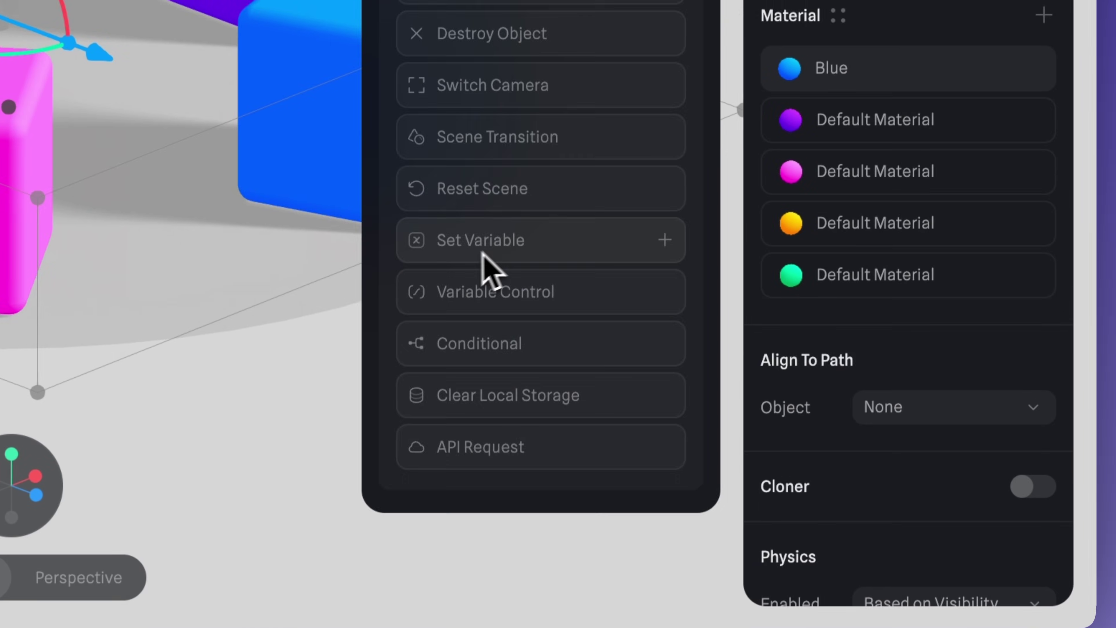
Add a Set Variable action to the Counter event that targets Rotation.
{"action": "left_click", "coordinate": [481, 257]}
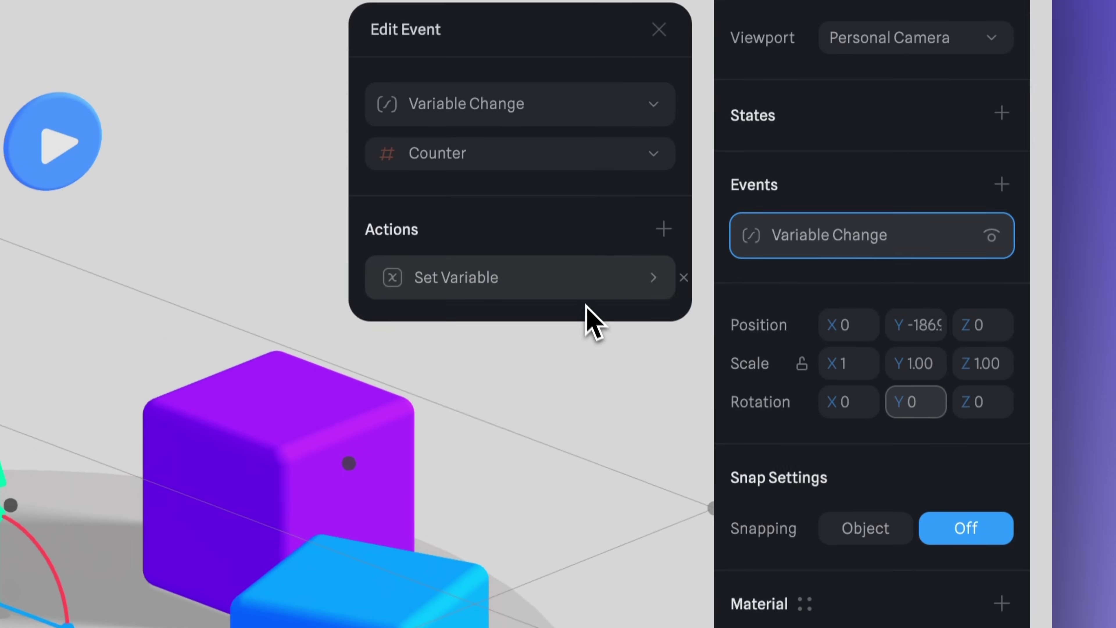
{"action": "left_click", "coordinate": [584, 193]}
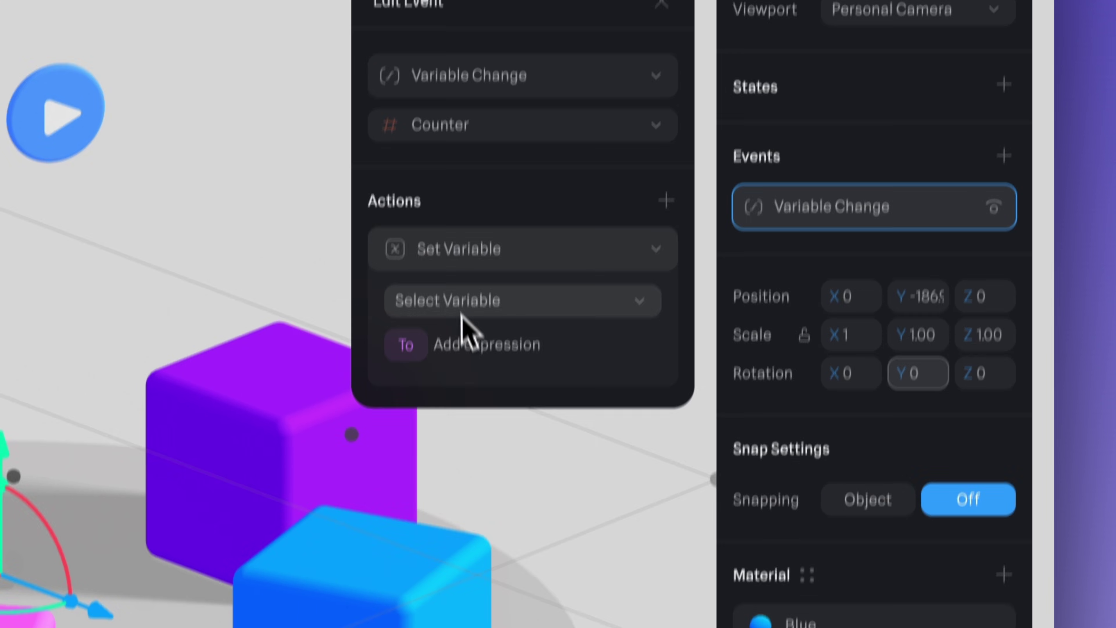
{"action": "left_click", "coordinate": [466, 339]}
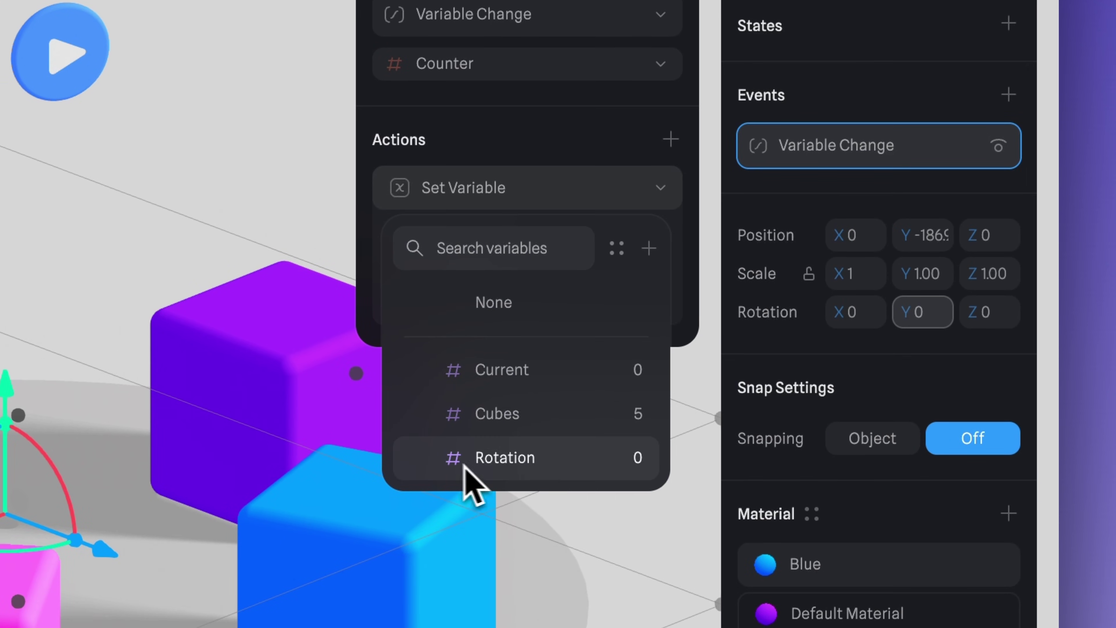
{"action": "left_click", "coordinate": [516, 470]}
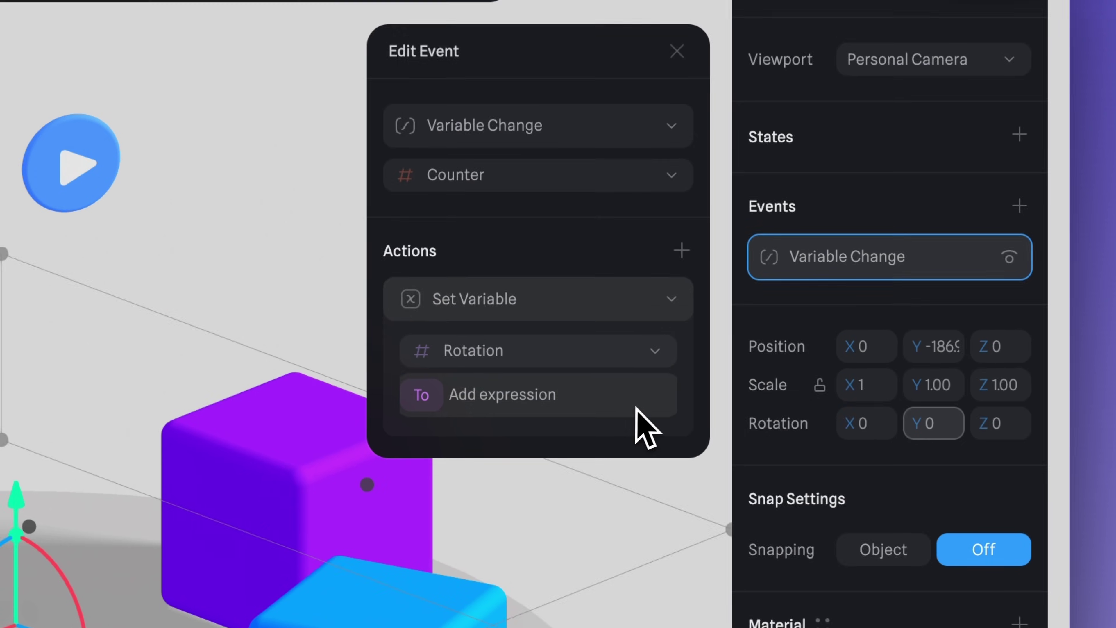
Set its value to Rotation + (-360 / Cubes * Current - Rotation) * 0.1.
{"action": "left_click", "coordinate": [533, 411]}
{"action": "type", "text": "ro"}
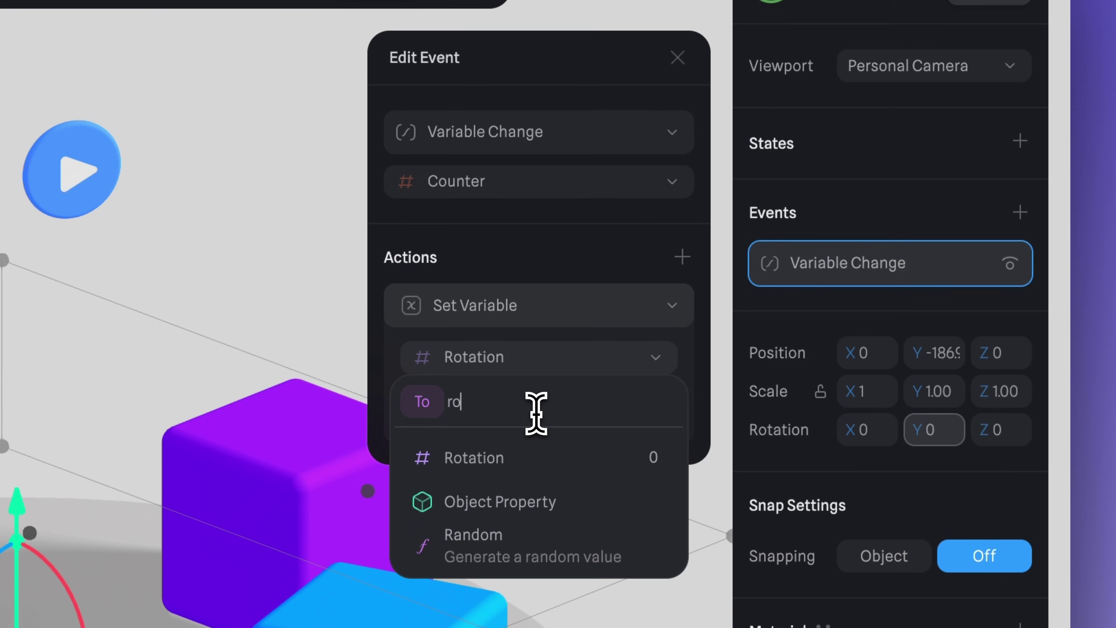
{"action": "left_click", "coordinate": [465, 457]}
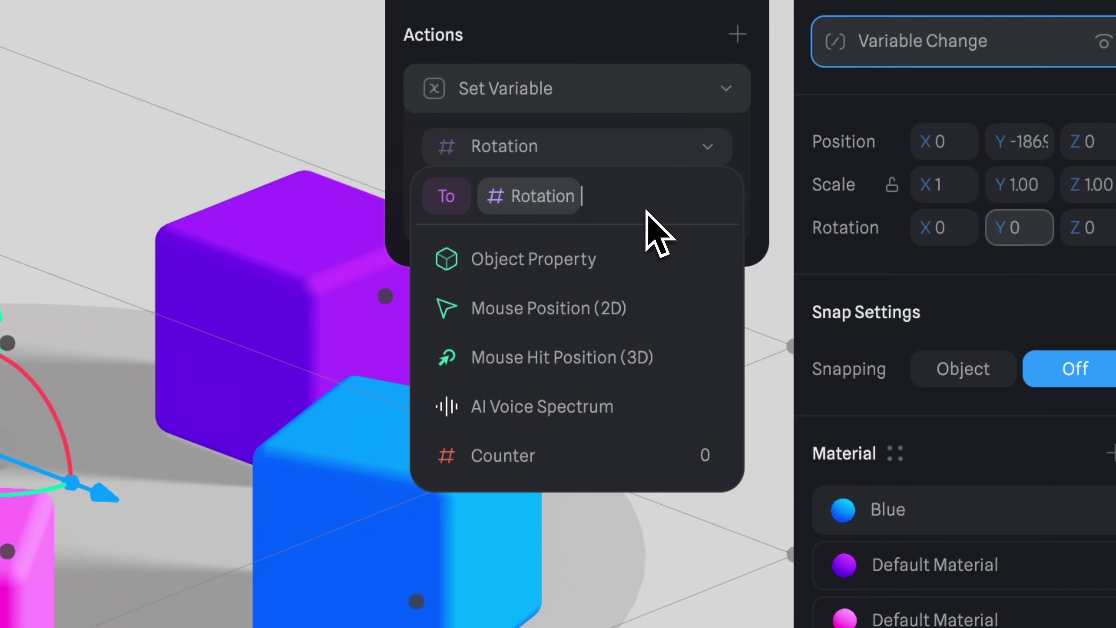
{"action": "type", "text": "+ ( -"}
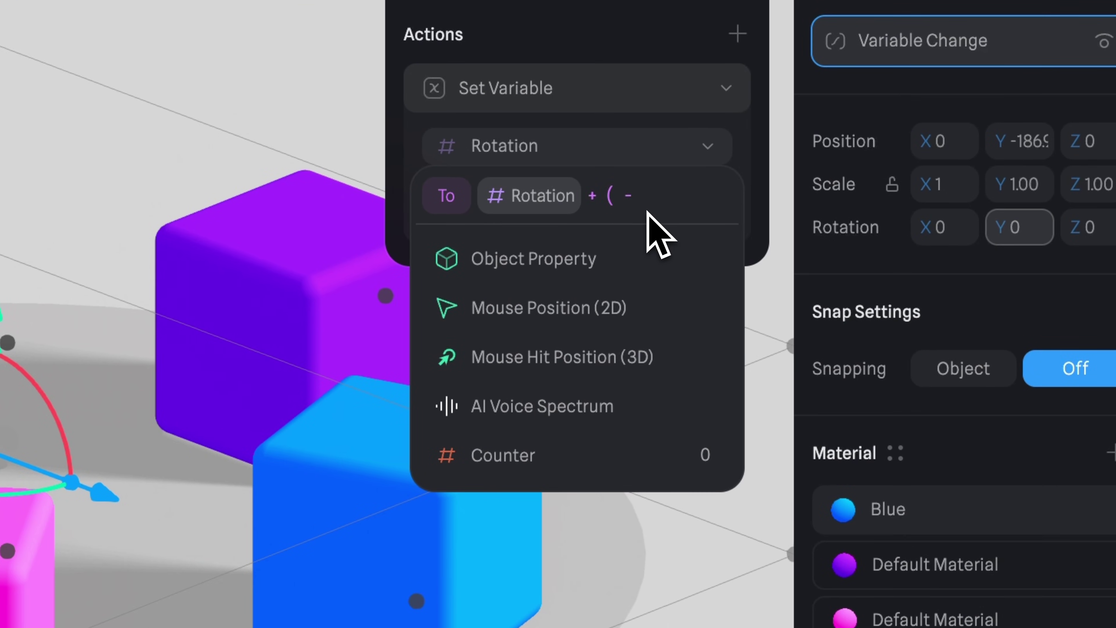
{"action": "type", "text": " 360 / cub"}
{"action": "left_click", "coordinate": [676, 257]}
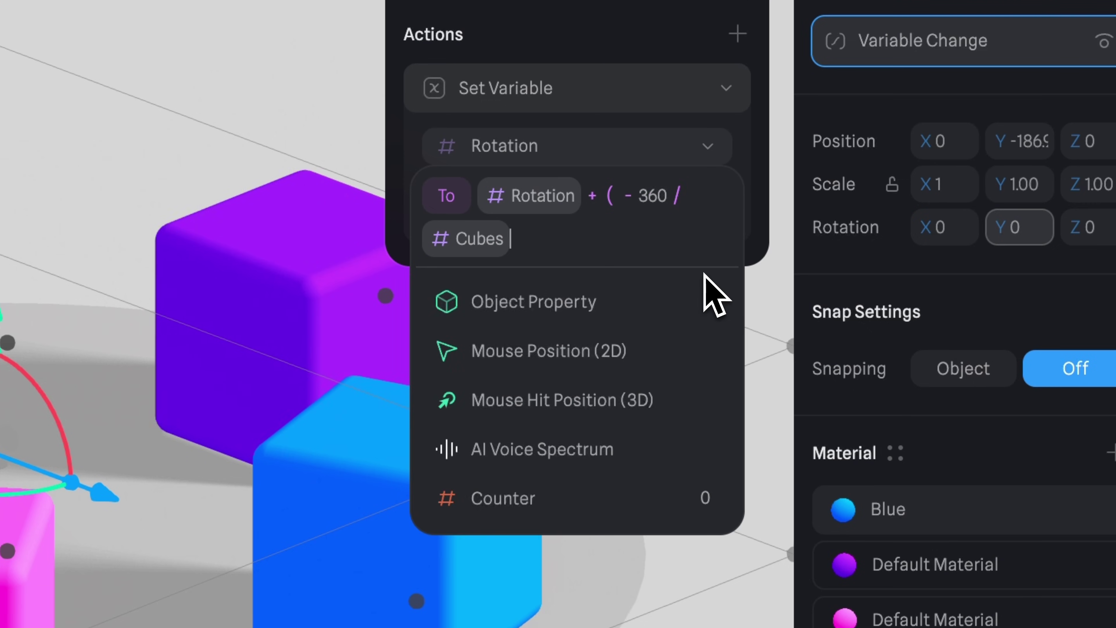
{"action": "type", "text": "*c"}
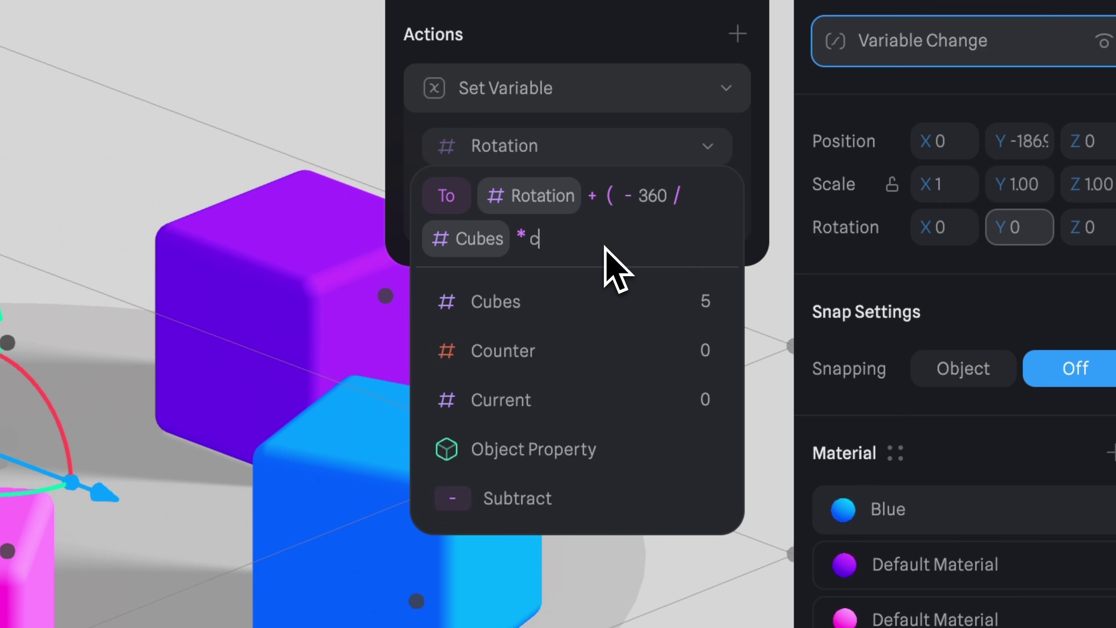
{"action": "left_click", "coordinate": [696, 398]}
{"action": "type", "text": "-ro"}
{"action": "type", "text": "t - rot"}
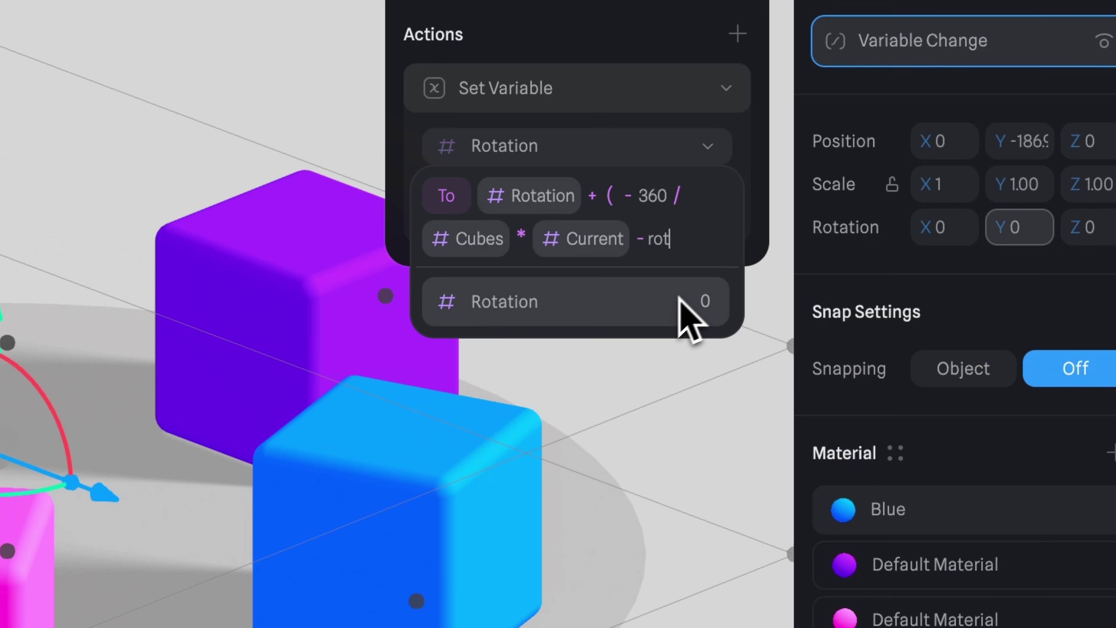
{"action": "left_click", "coordinate": [679, 303]}
{"action": "type", "text": ") * "}
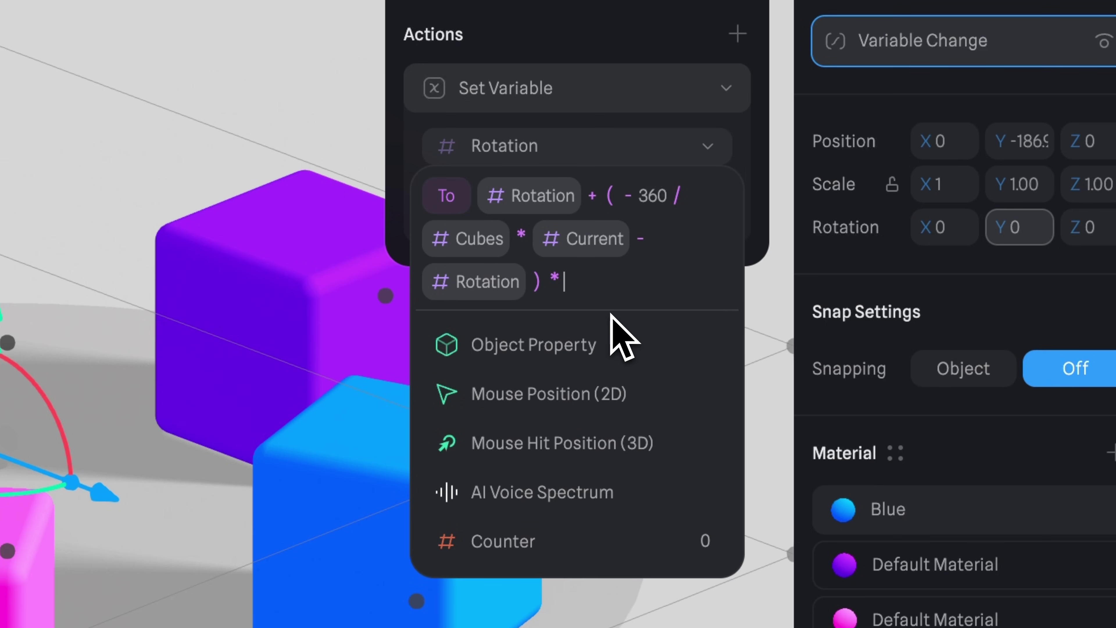
{"action": "type", "text": "0.1"}
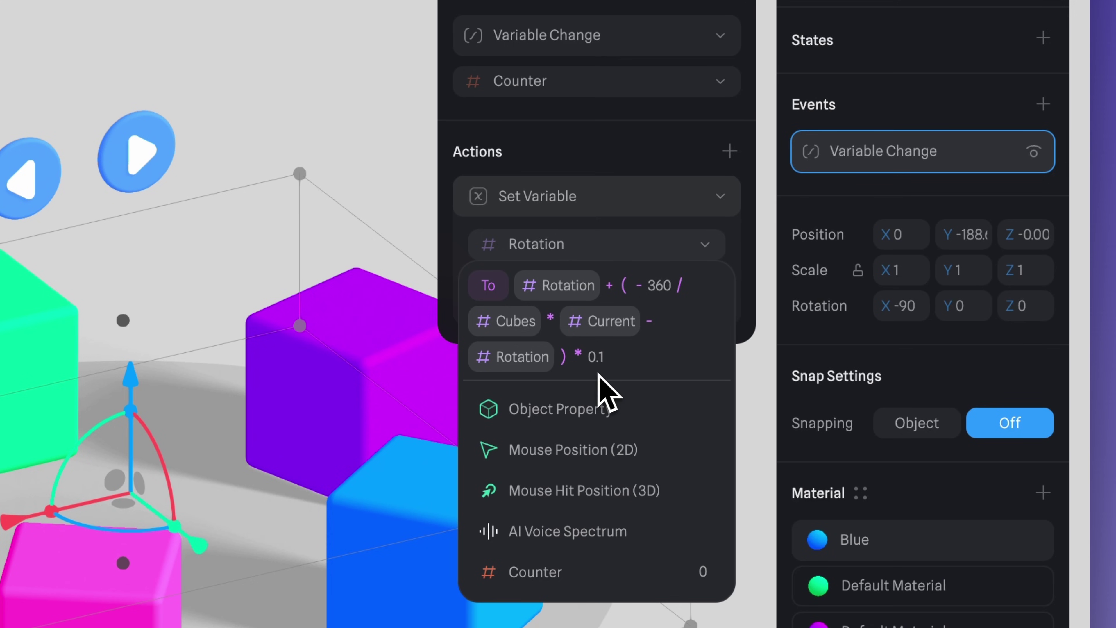
{"action": "left_click", "coordinate": [607, 197]}
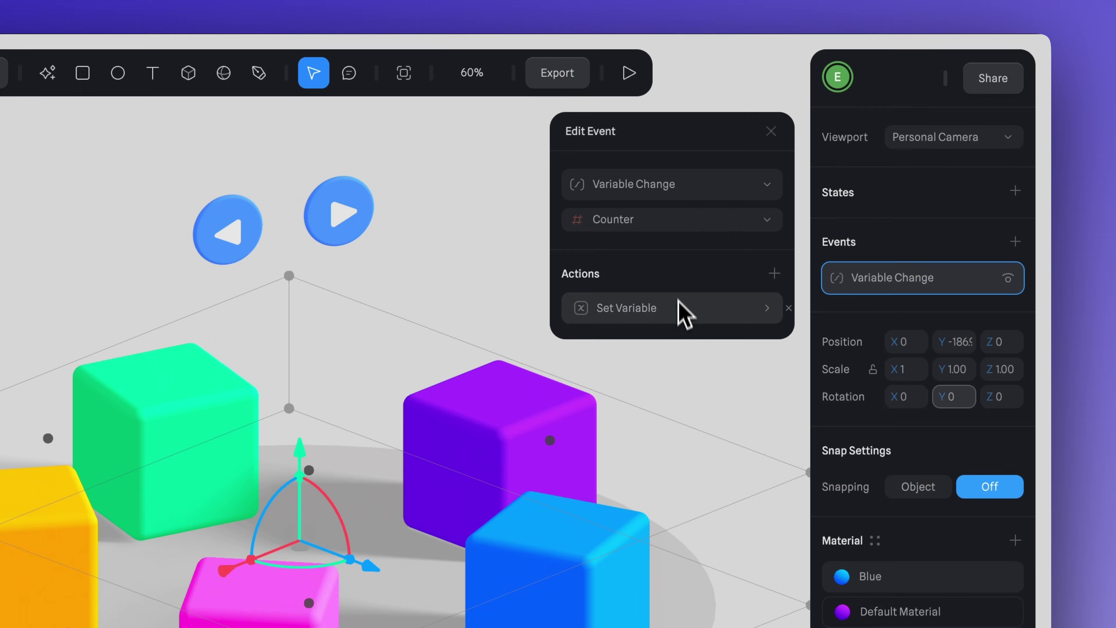
Select the right-arrow button and give it a Mouse Down event.
{"action": "left_click", "coordinate": [695, 9]}
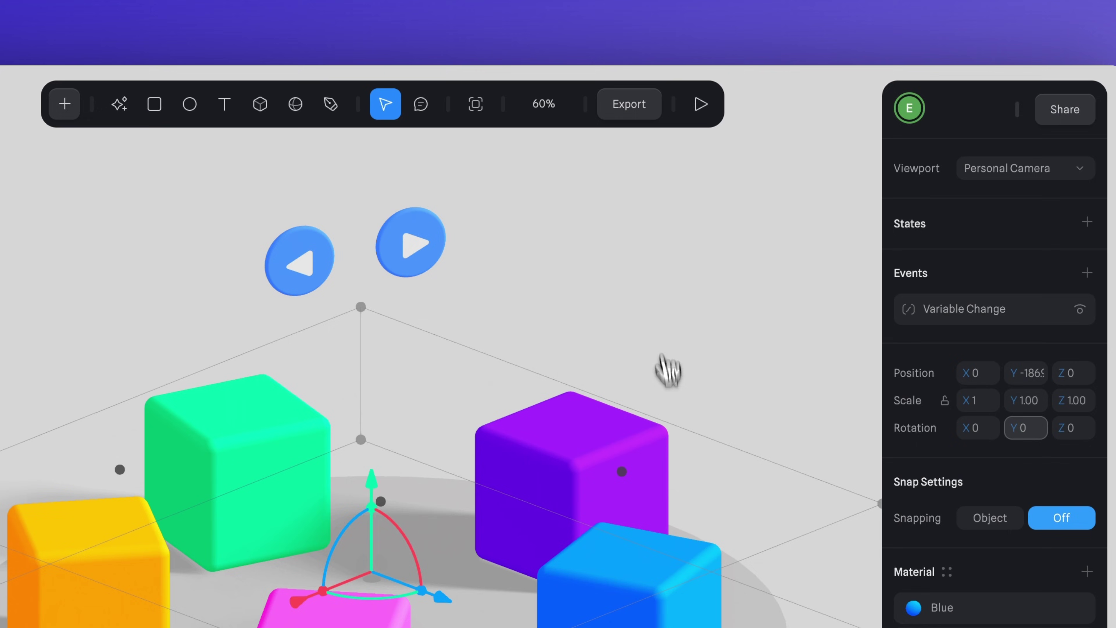
{"action": "left_click", "coordinate": [424, 268]}
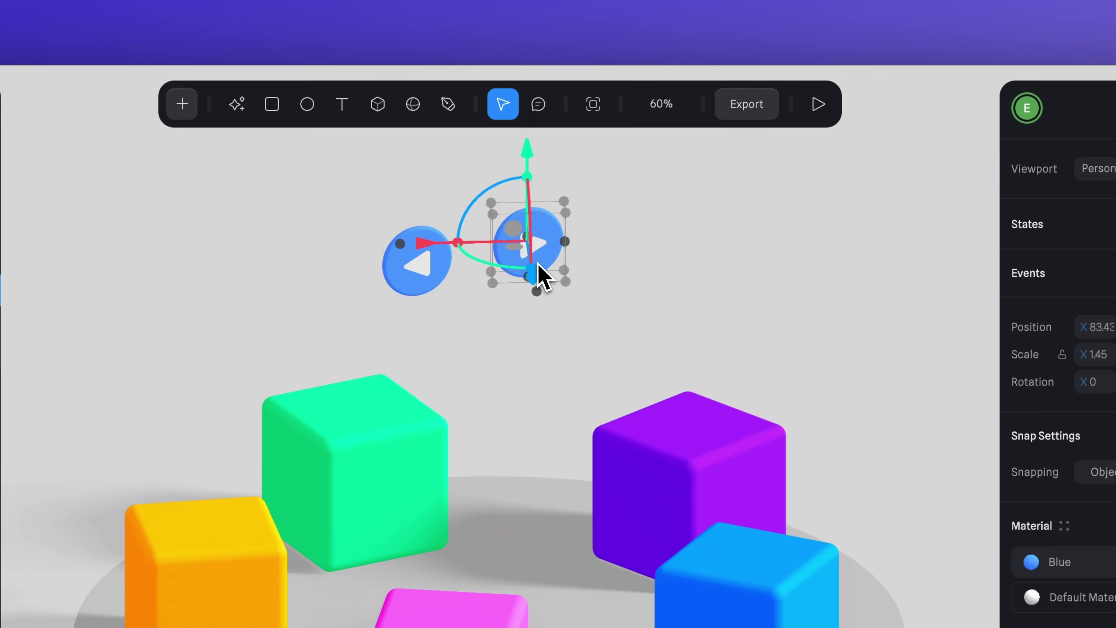
{"action": "left_click", "coordinate": [386, 280]}
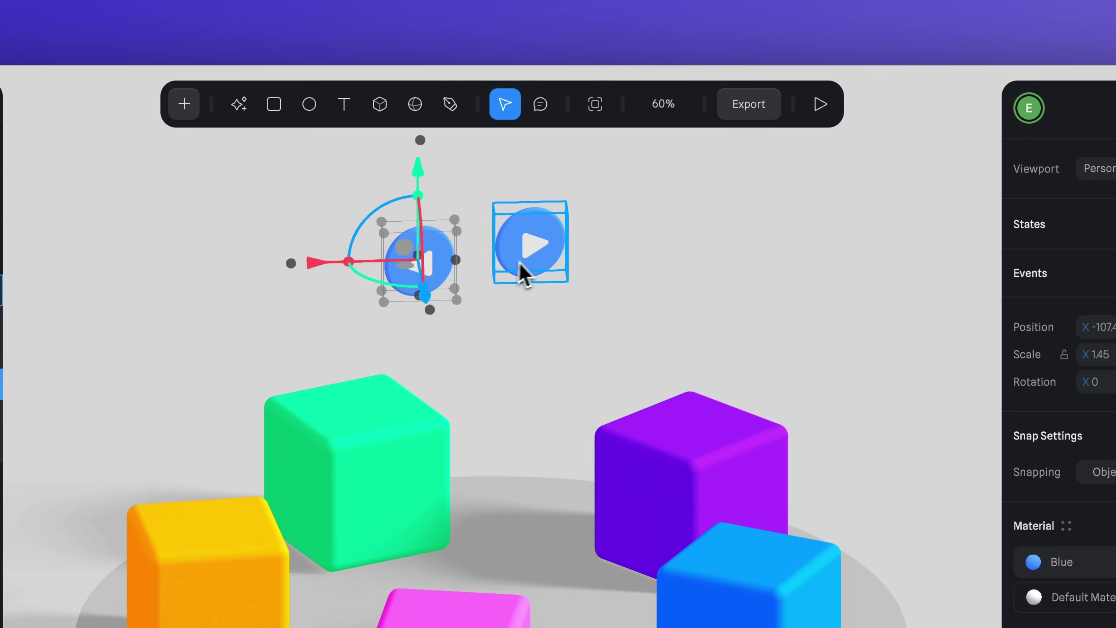
{"action": "left_click", "coordinate": [533, 260]}
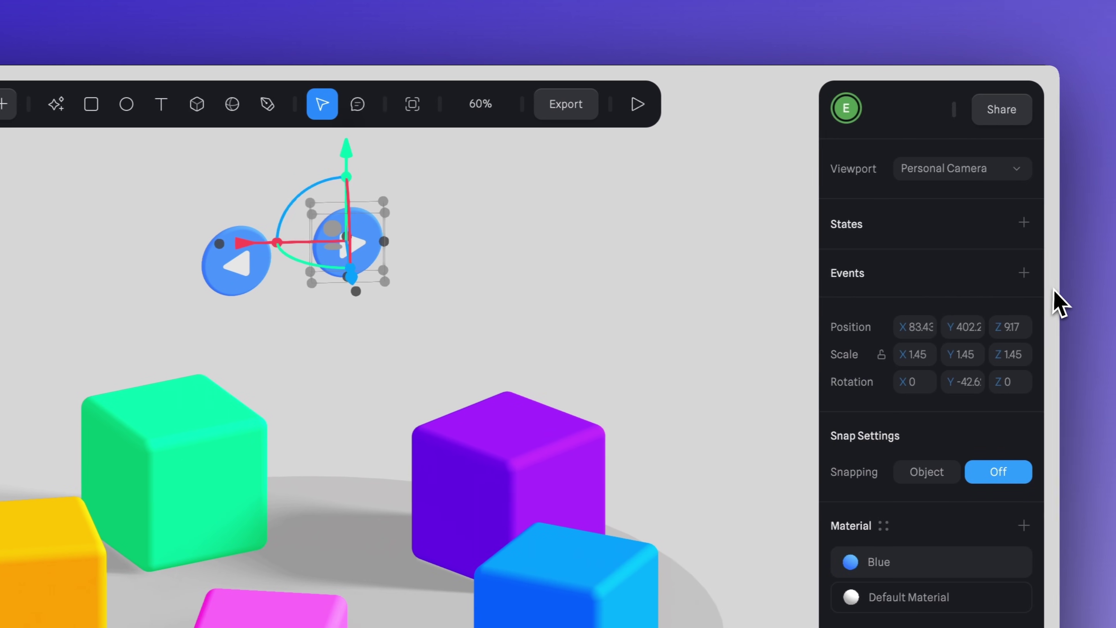
{"action": "left_click", "coordinate": [1014, 273]}
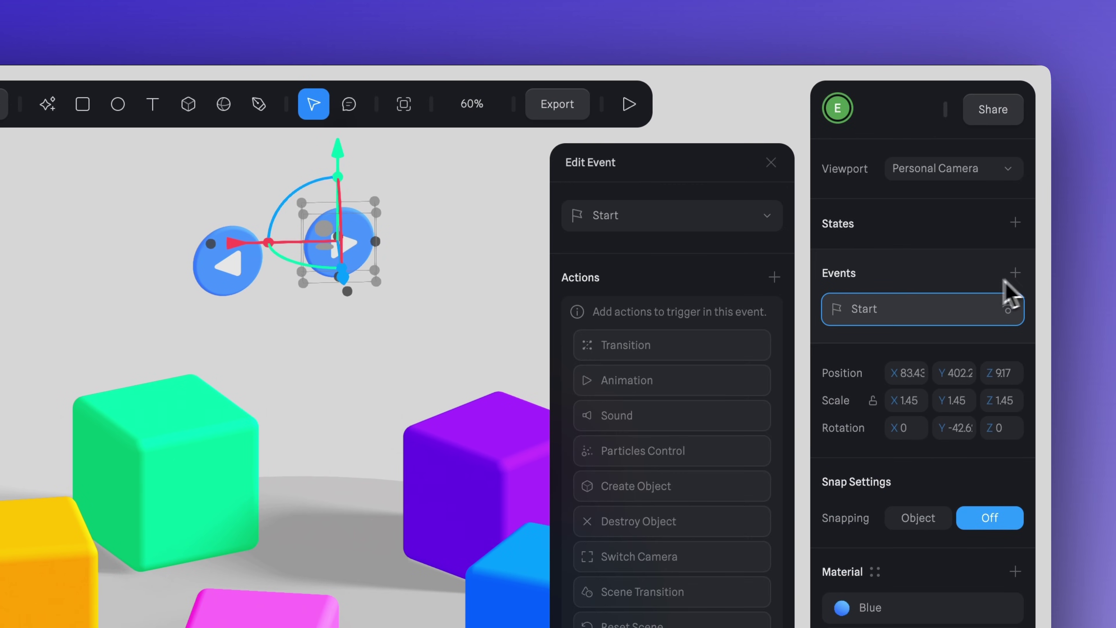
{"action": "left_click", "coordinate": [653, 219]}
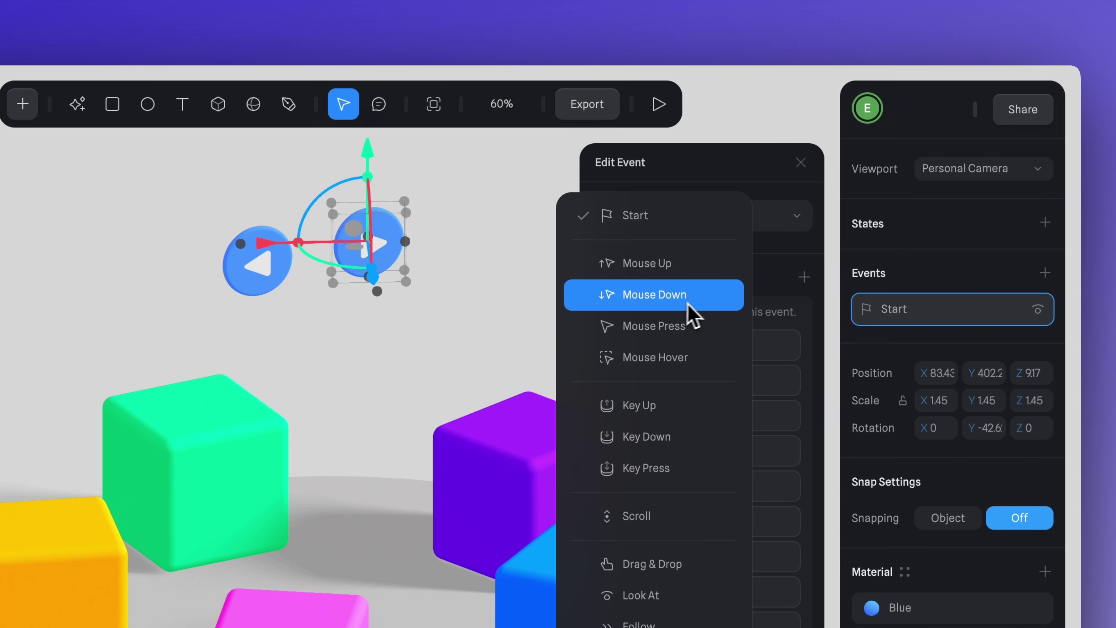
{"action": "left_click", "coordinate": [705, 300]}
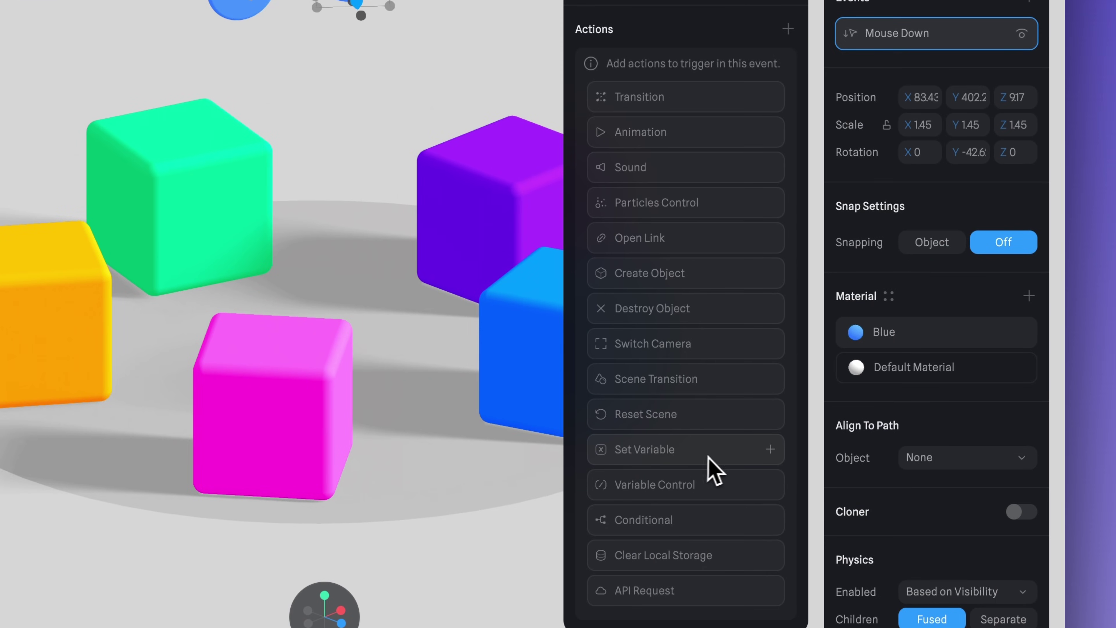
Add a Set Variable action to that event setting Current to Current + 1.
{"action": "left_click", "coordinate": [727, 457]}
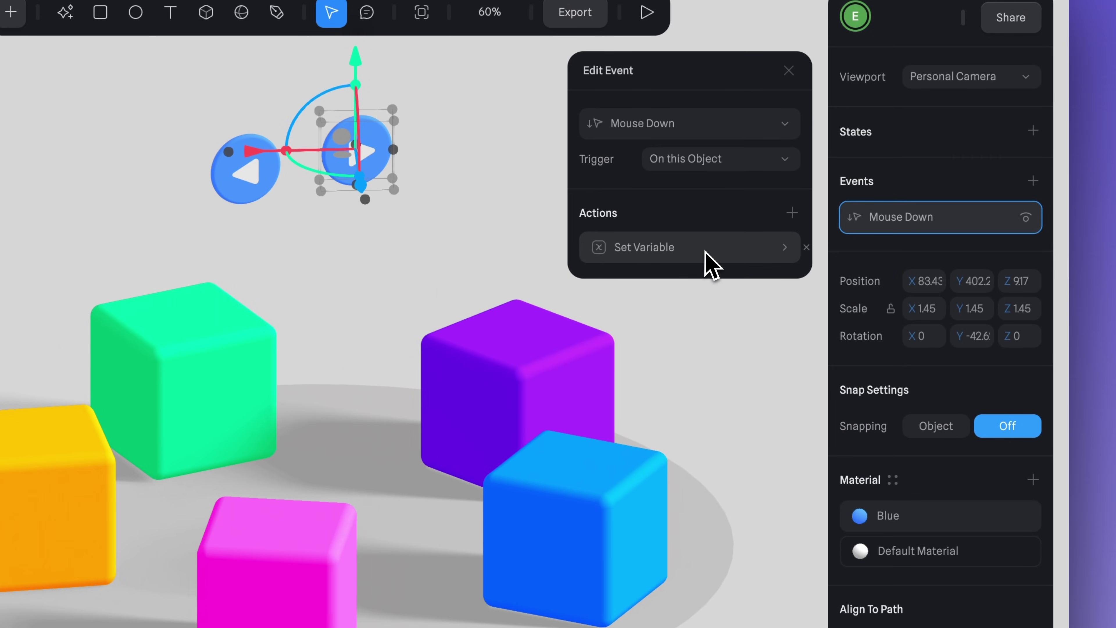
{"action": "left_click", "coordinate": [707, 250]}
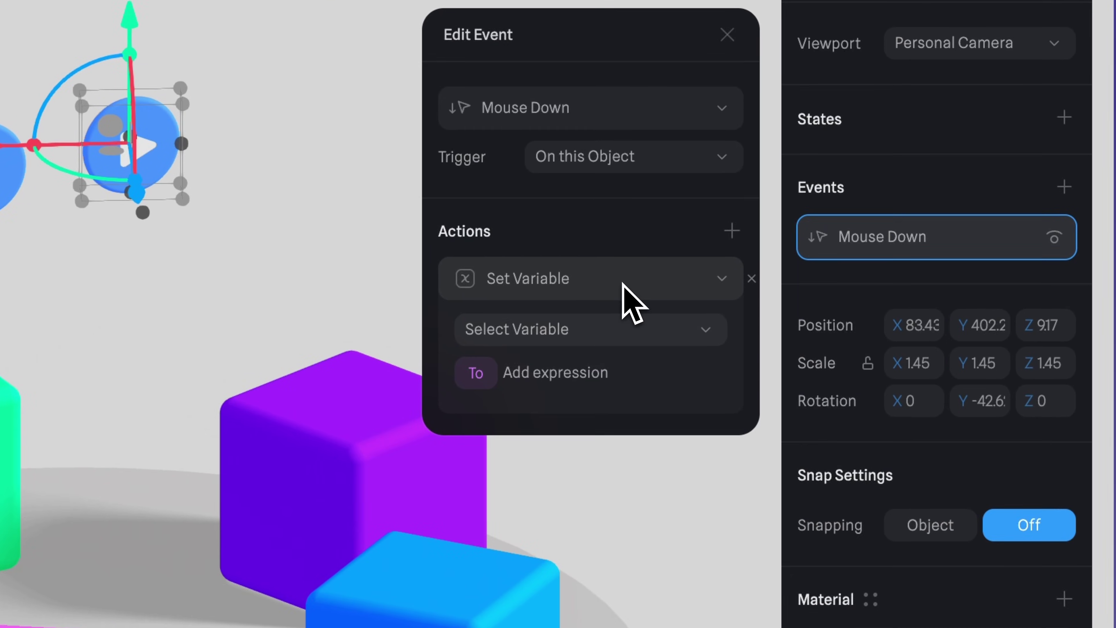
{"action": "left_click", "coordinate": [557, 334]}
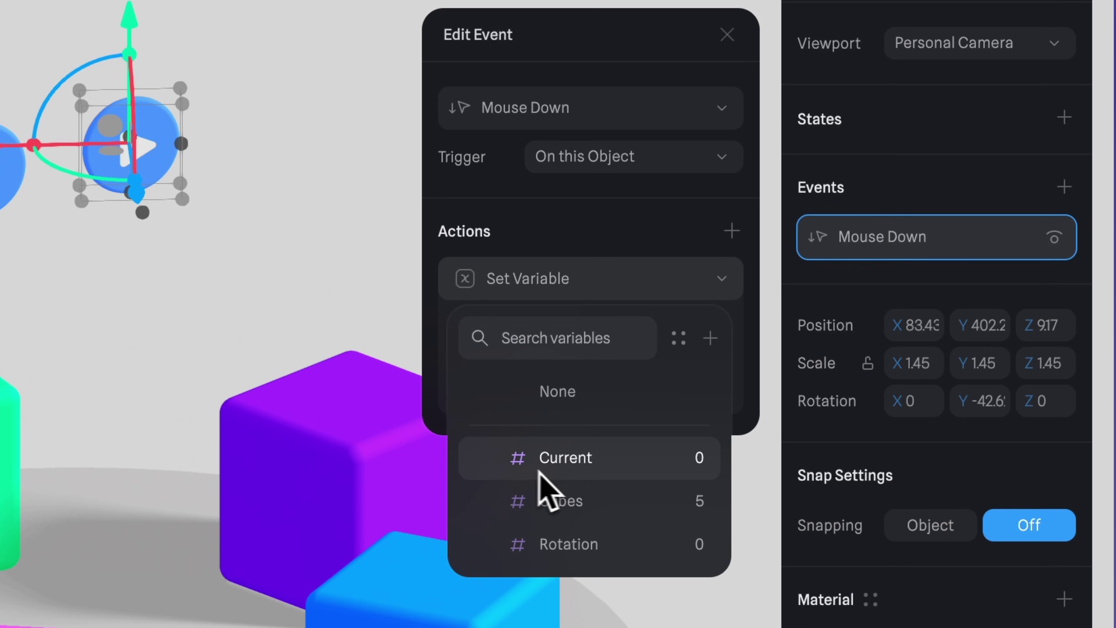
{"action": "left_click", "coordinate": [669, 473]}
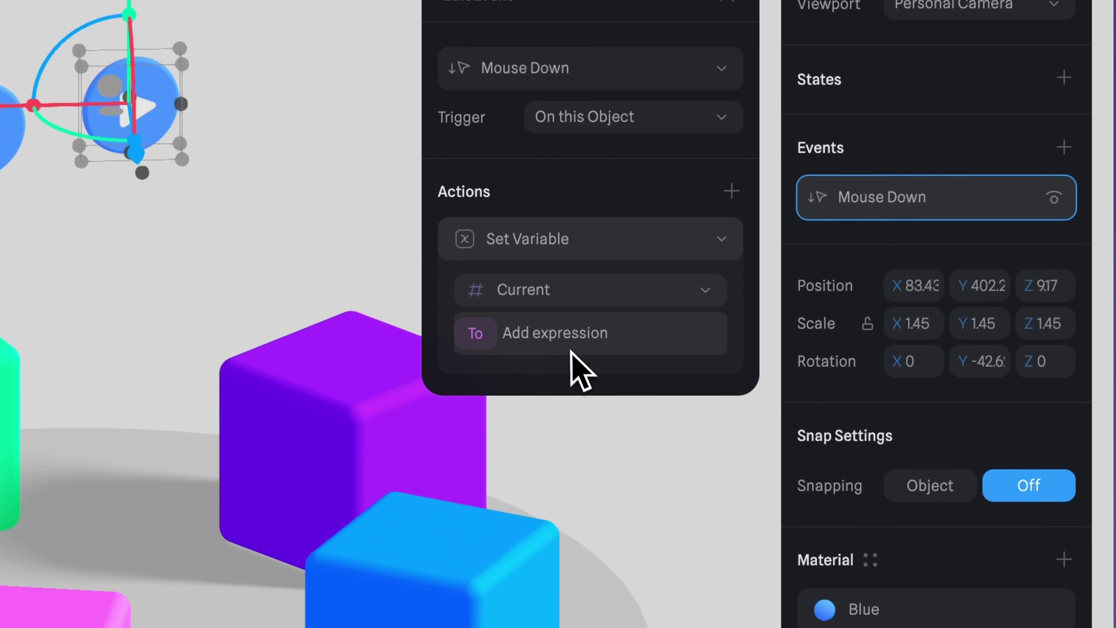
{"action": "left_click", "coordinate": [571, 378]}
{"action": "type", "text": "cur"}
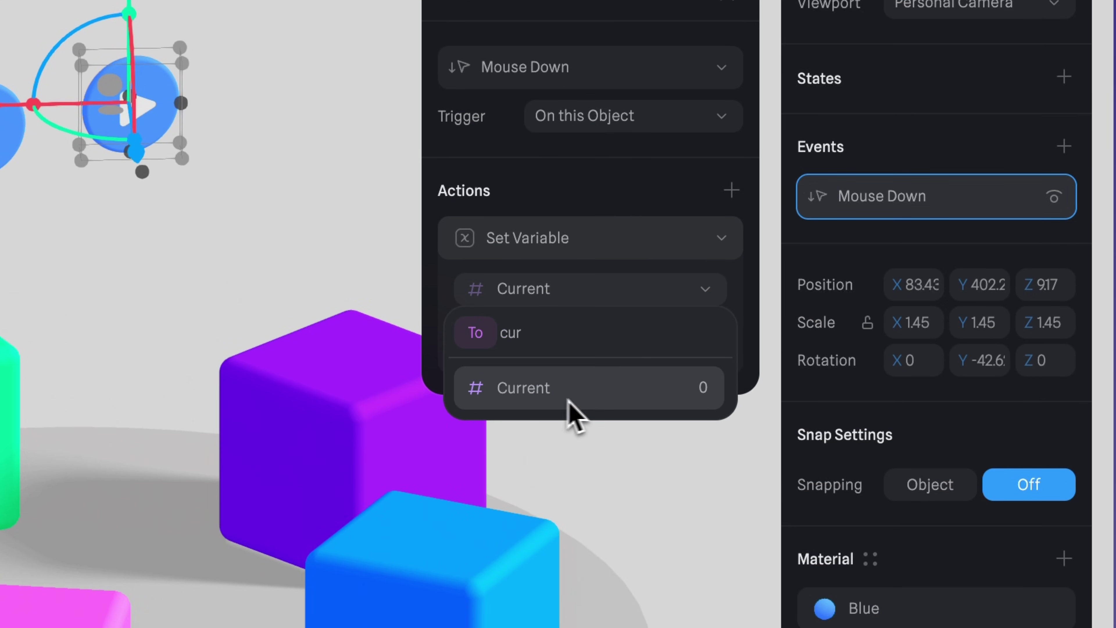
{"action": "left_click", "coordinate": [568, 398]}
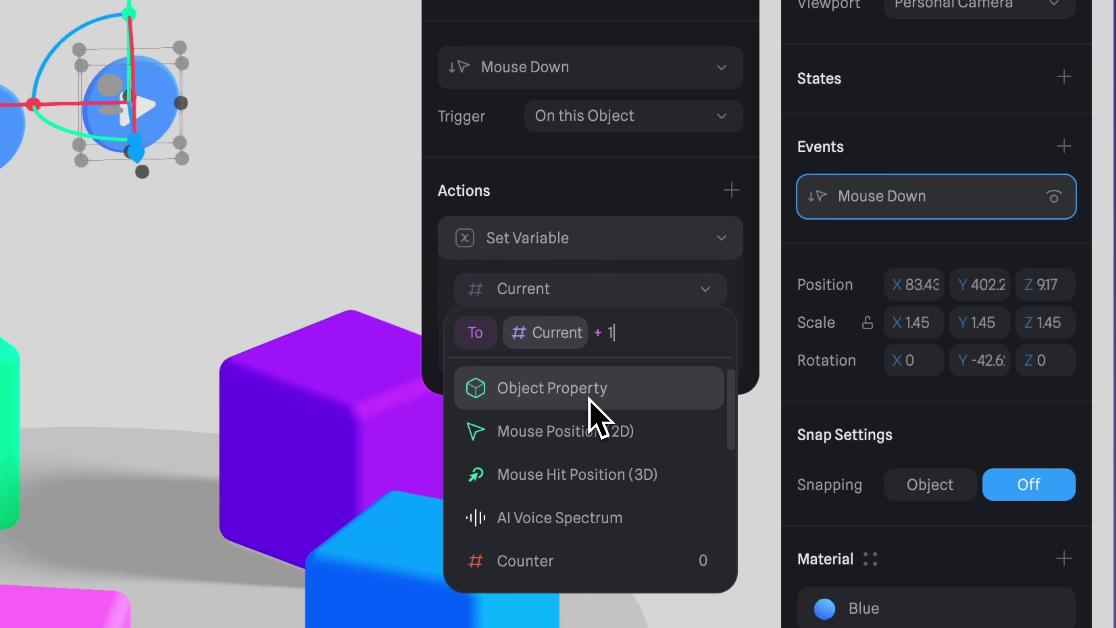
{"action": "type", "text": "1"}
{"action": "key", "text": "Escape"}
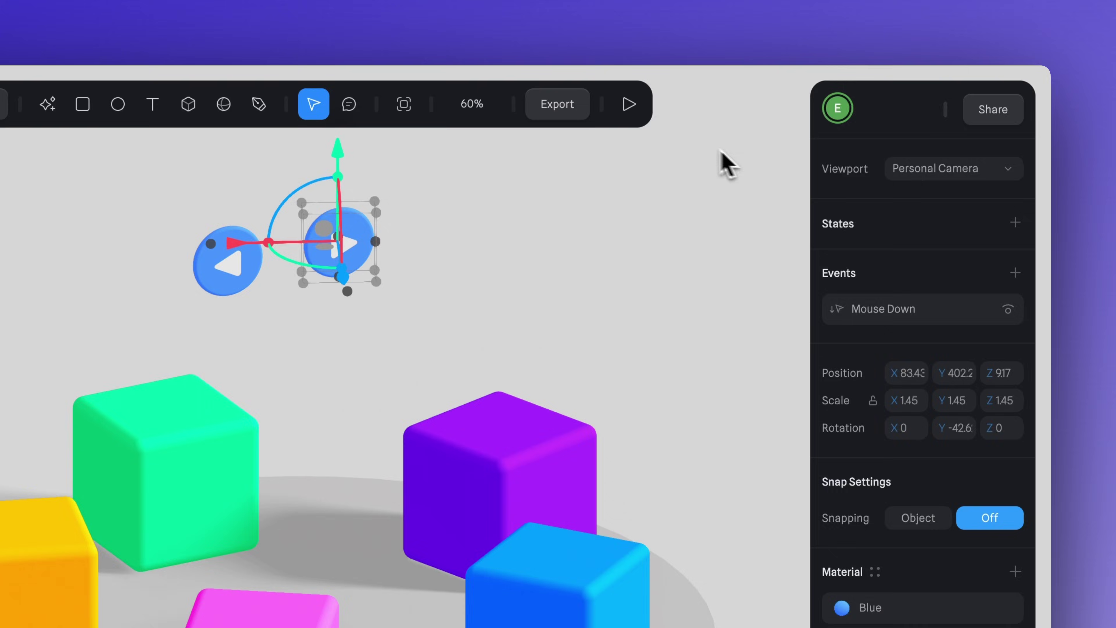
{"action": "left_click", "coordinate": [629, 103]}
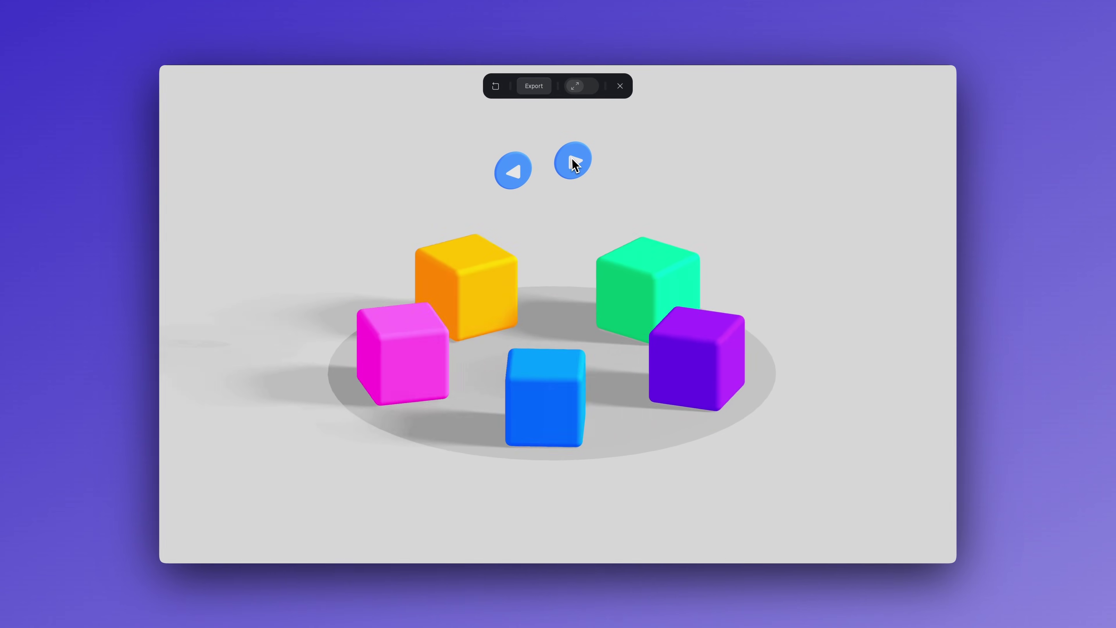
{"action": "left_click", "coordinate": [574, 163]}
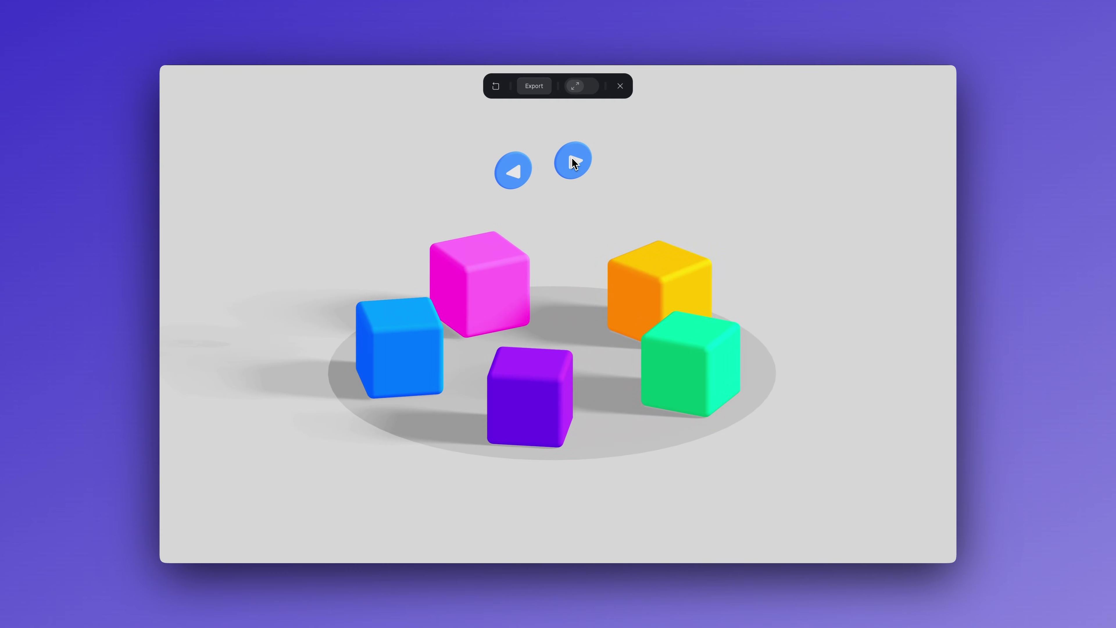
{"action": "left_click", "coordinate": [574, 164]}
{"action": "left_click", "coordinate": [573, 164]}
{"action": "left_click", "coordinate": [573, 164]}
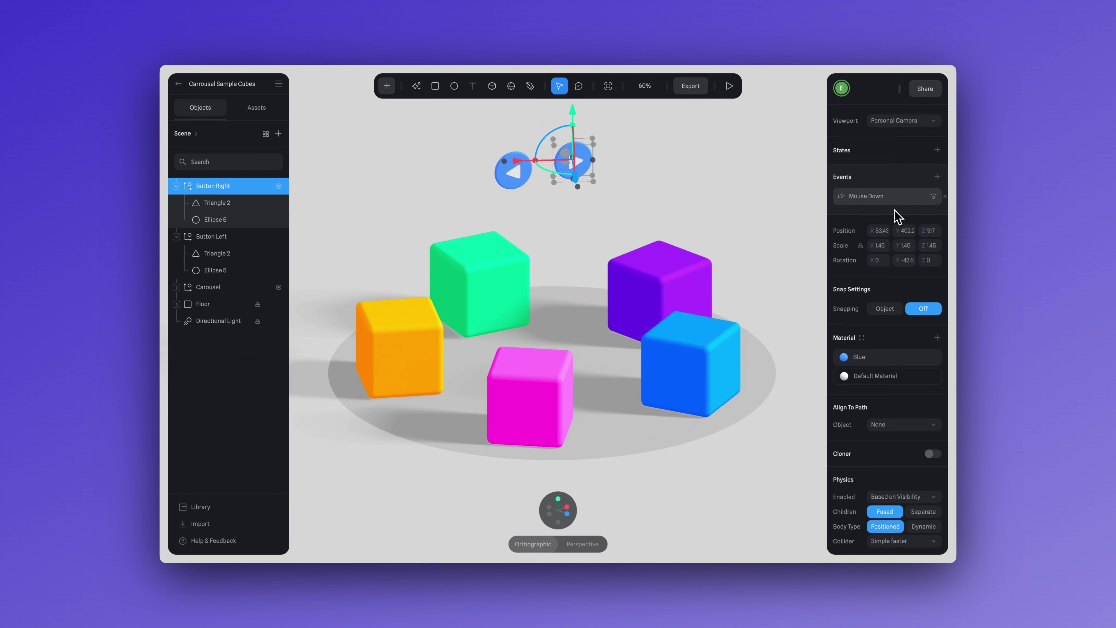
Copy the Mouse Down event onto the left-arrow button and delete its Start event.
{"action": "right_click", "coordinate": [871, 202]}
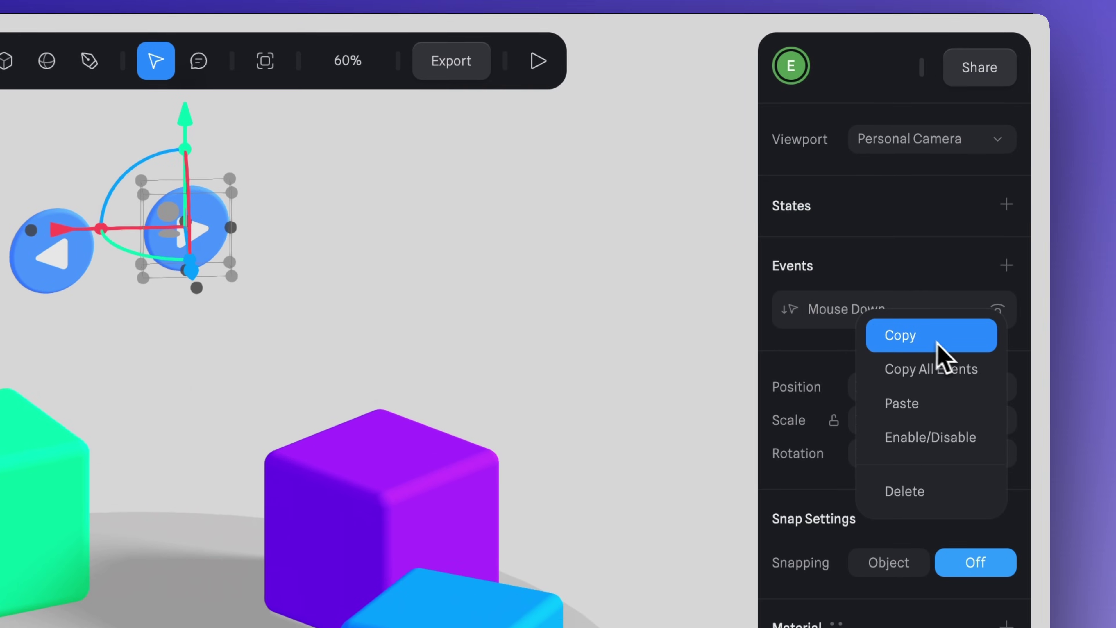
{"action": "left_click", "coordinate": [906, 215]}
{"action": "left_click", "coordinate": [57, 273]}
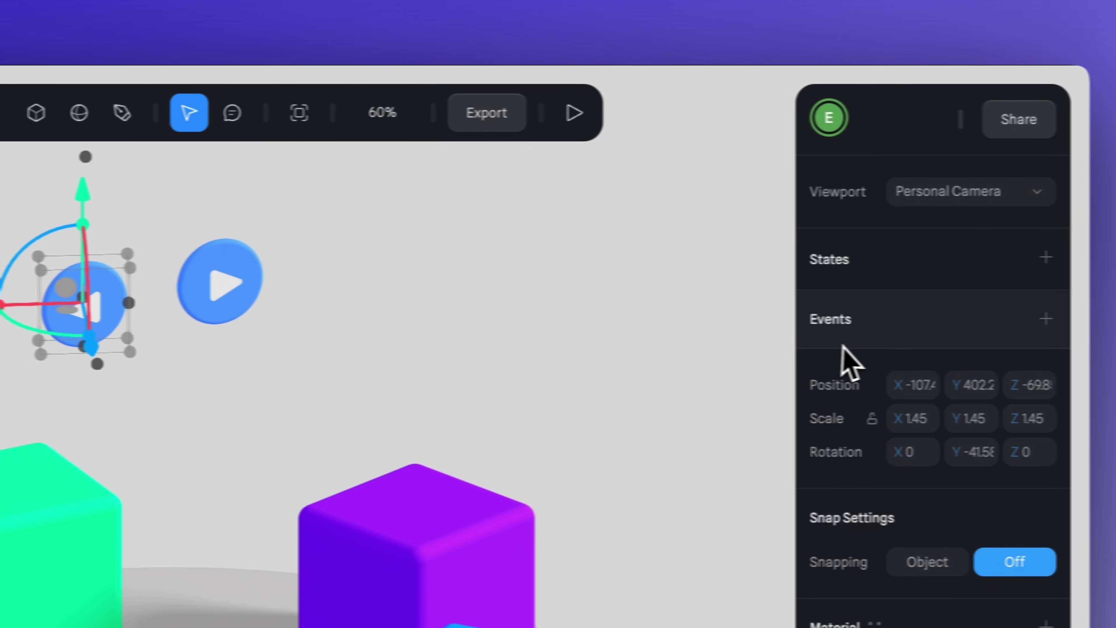
{"action": "left_click", "coordinate": [1046, 319]}
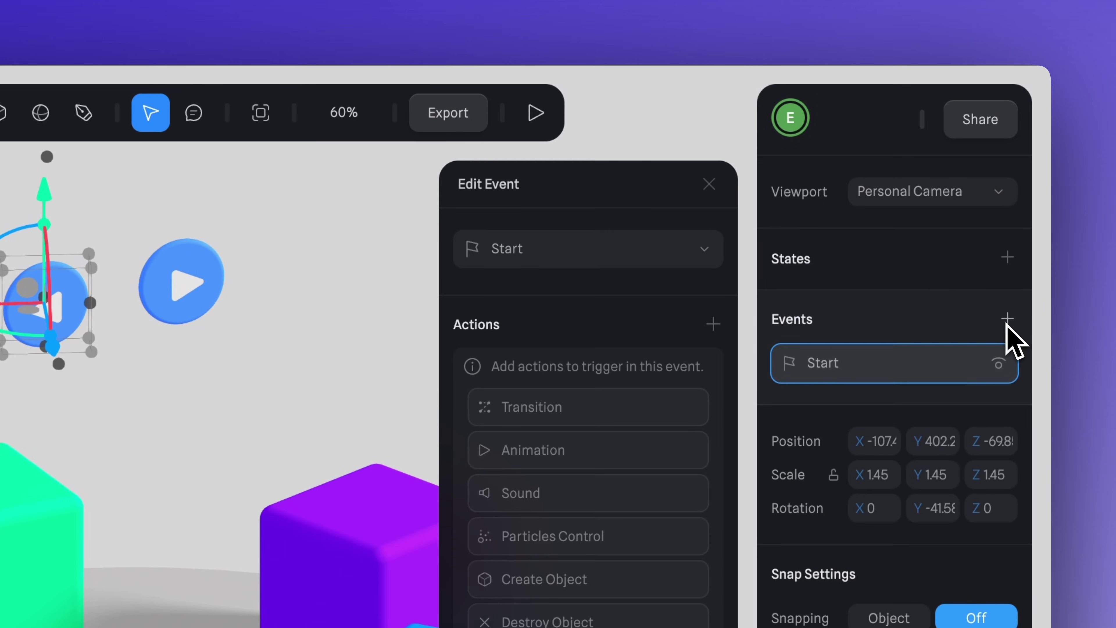
{"action": "left_click", "coordinate": [709, 185]}
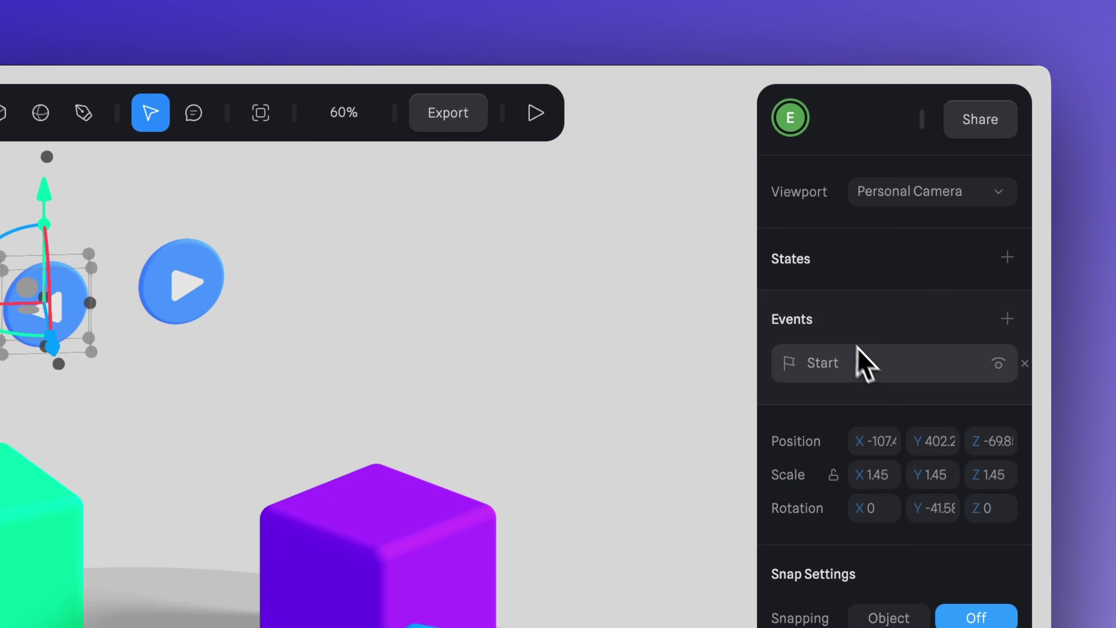
{"action": "right_click", "coordinate": [875, 369]}
{"action": "left_click", "coordinate": [913, 460]}
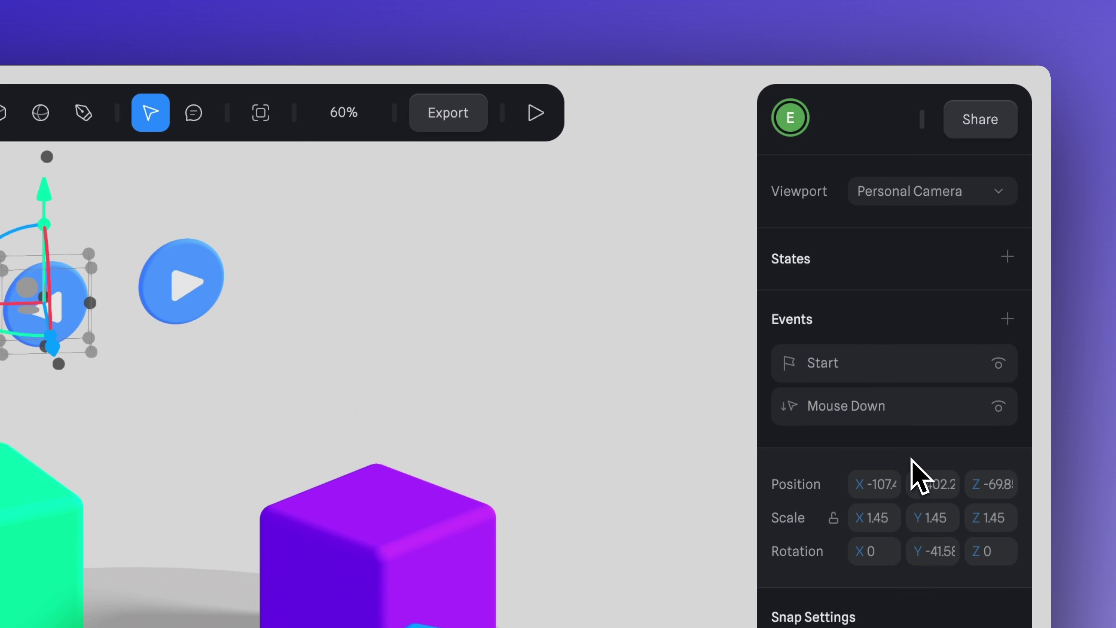
{"action": "left_click", "coordinate": [1025, 363]}
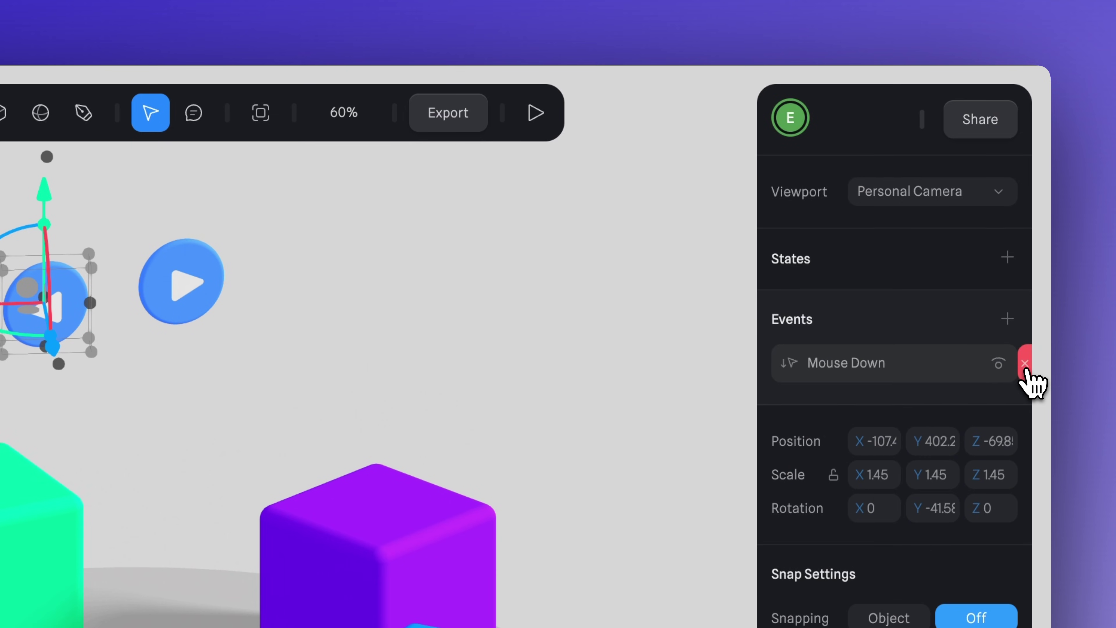
Change the left arrow's Set Variable expression so Current becomes Current - 1.
{"action": "left_click", "coordinate": [883, 369]}
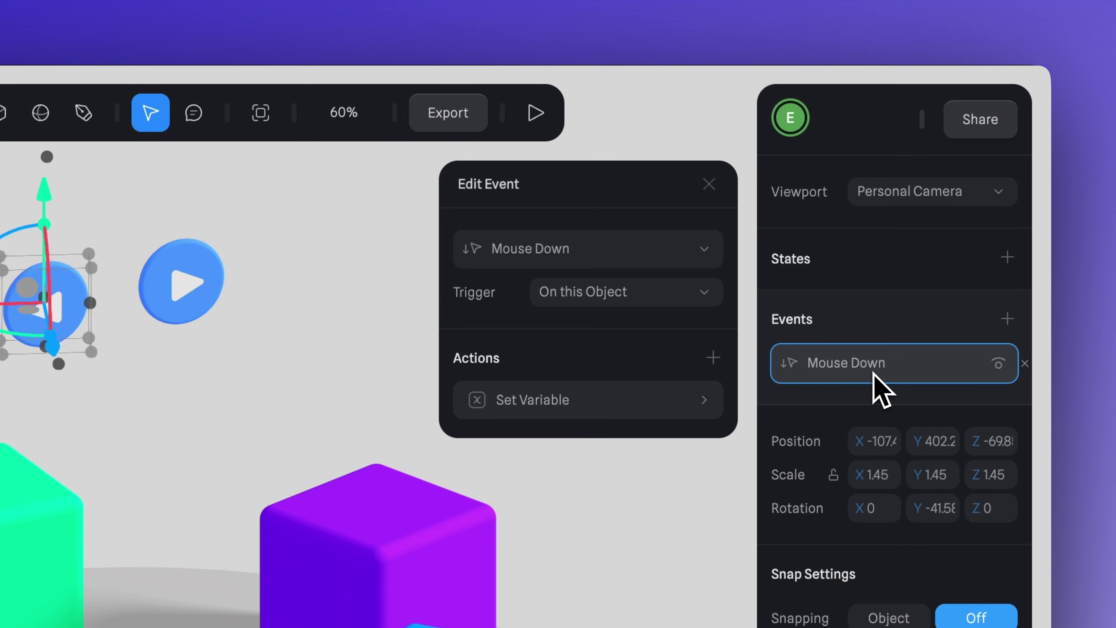
{"action": "left_click", "coordinate": [591, 409]}
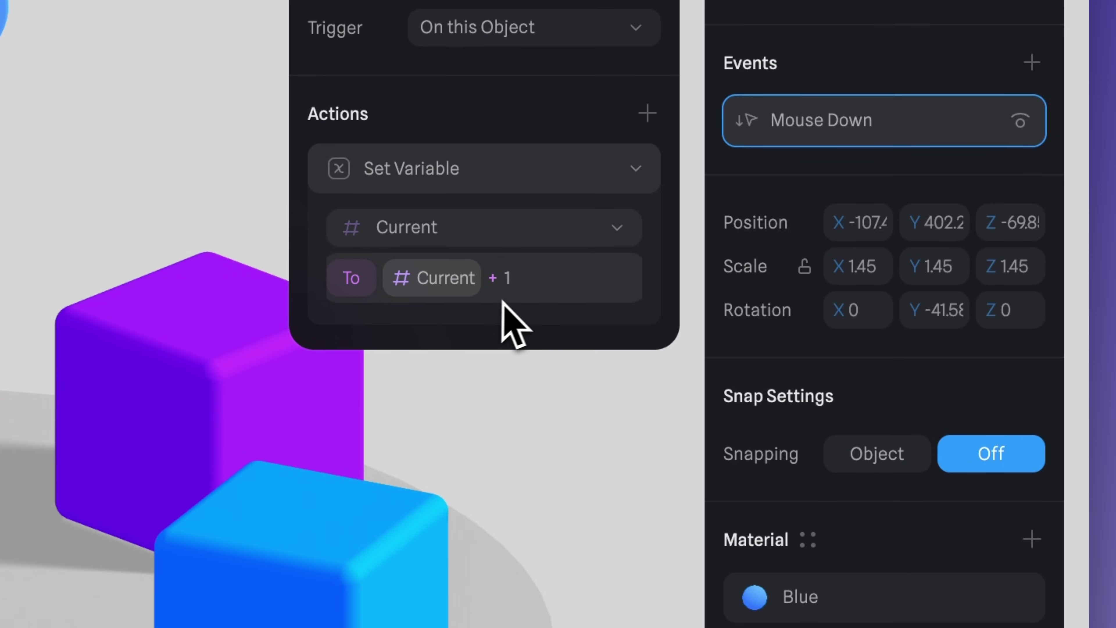
{"action": "left_click", "coordinate": [501, 285]}
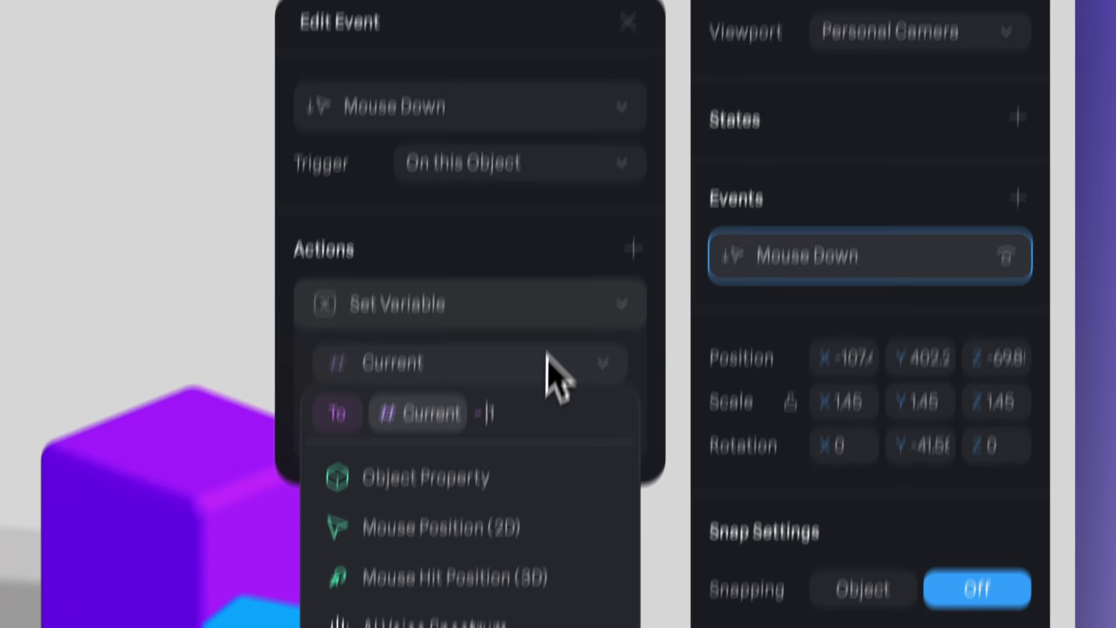
{"action": "key", "text": "Escape"}
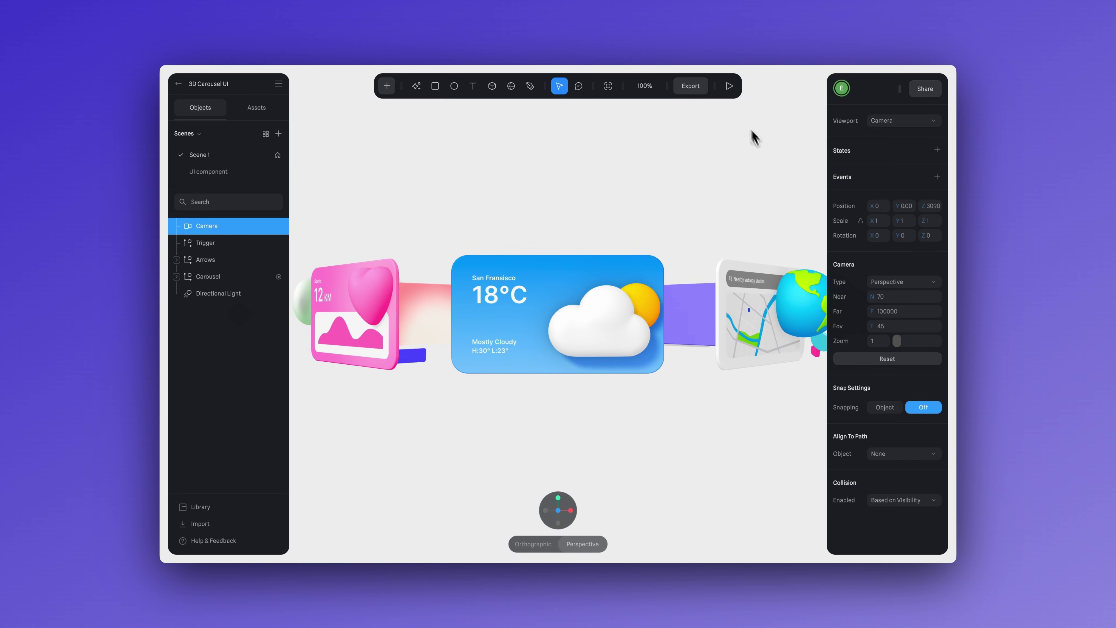
Preview the carousel and step it back twice, to the Sports and then Messages card.
{"action": "left_click", "coordinate": [730, 88]}
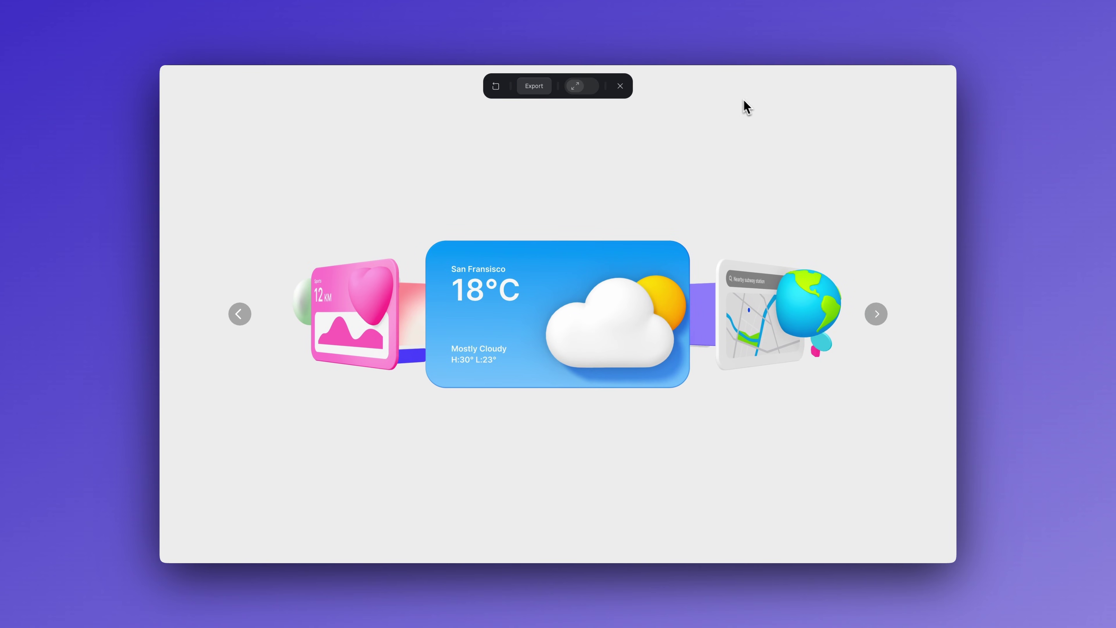
{"action": "left_click", "coordinate": [241, 313]}
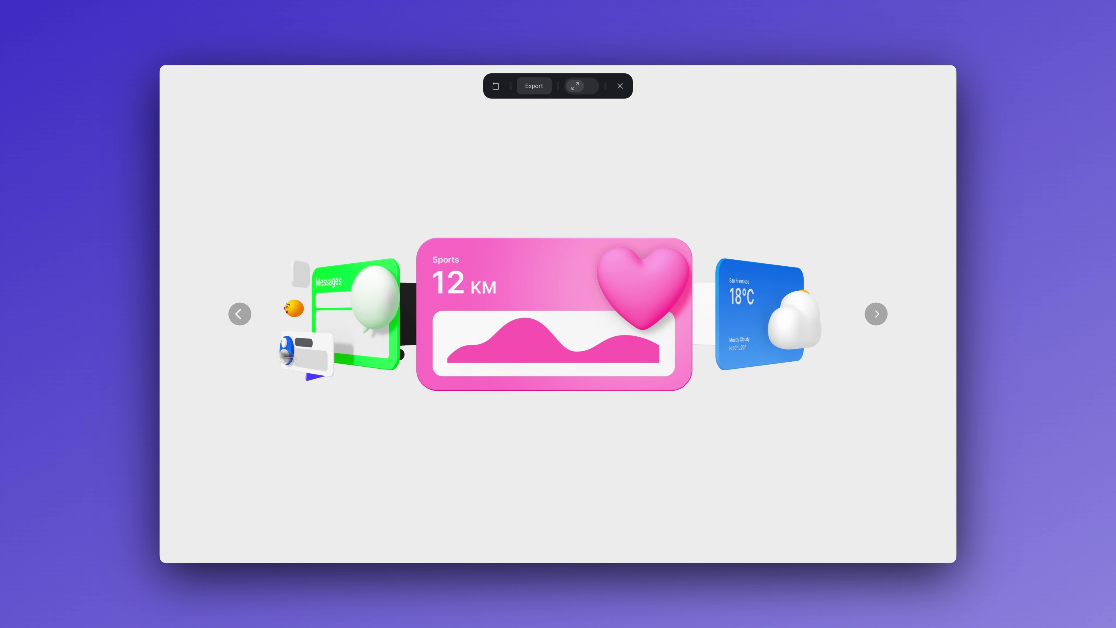
{"action": "left_click", "coordinate": [240, 314]}
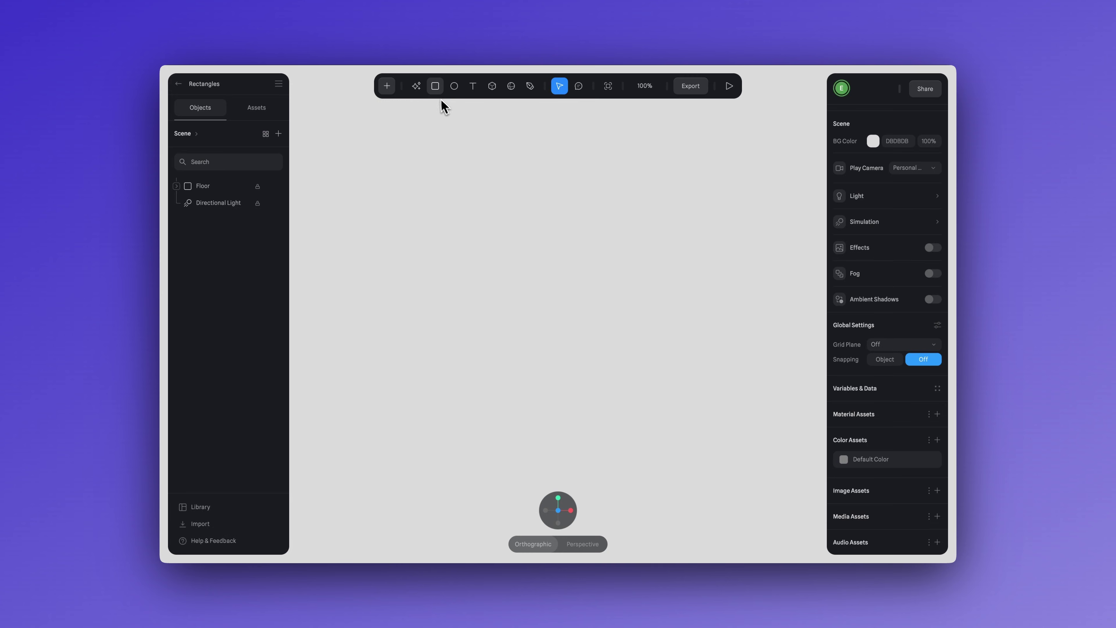
Draw a 443×264 rounded rectangle, thin its extrusion to 12, and enable its Cloner.
{"action": "left_click_drag", "start_coordinate": [443, 253], "coordinate": [678, 394]}
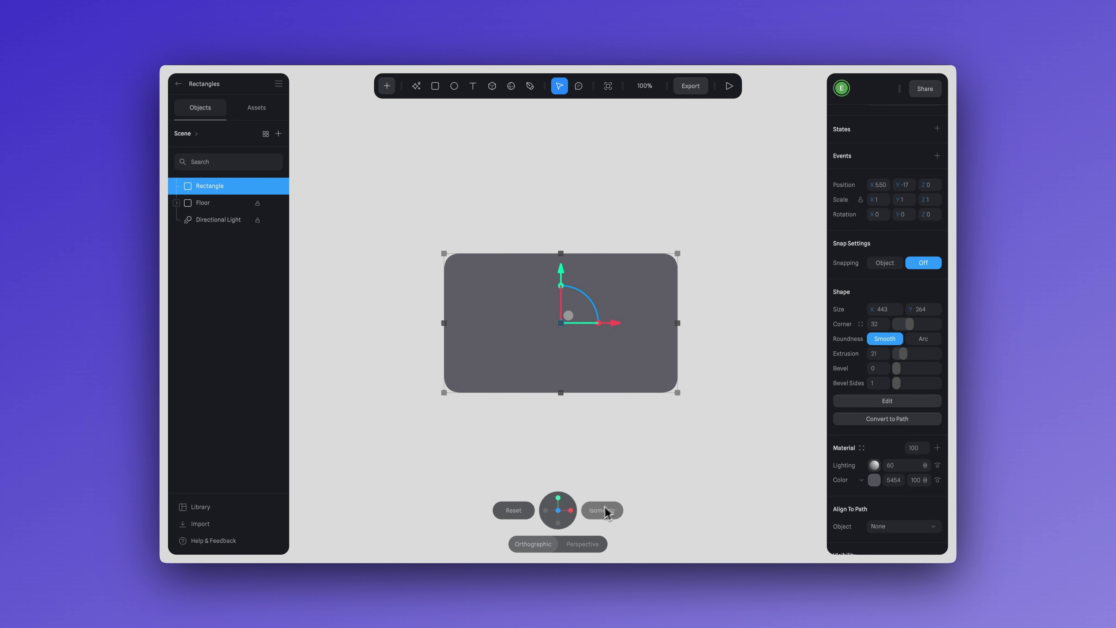
{"action": "left_click", "coordinate": [602, 510]}
{"action": "left_click_drag", "start_coordinate": [907, 361], "coordinate": [902, 356]}
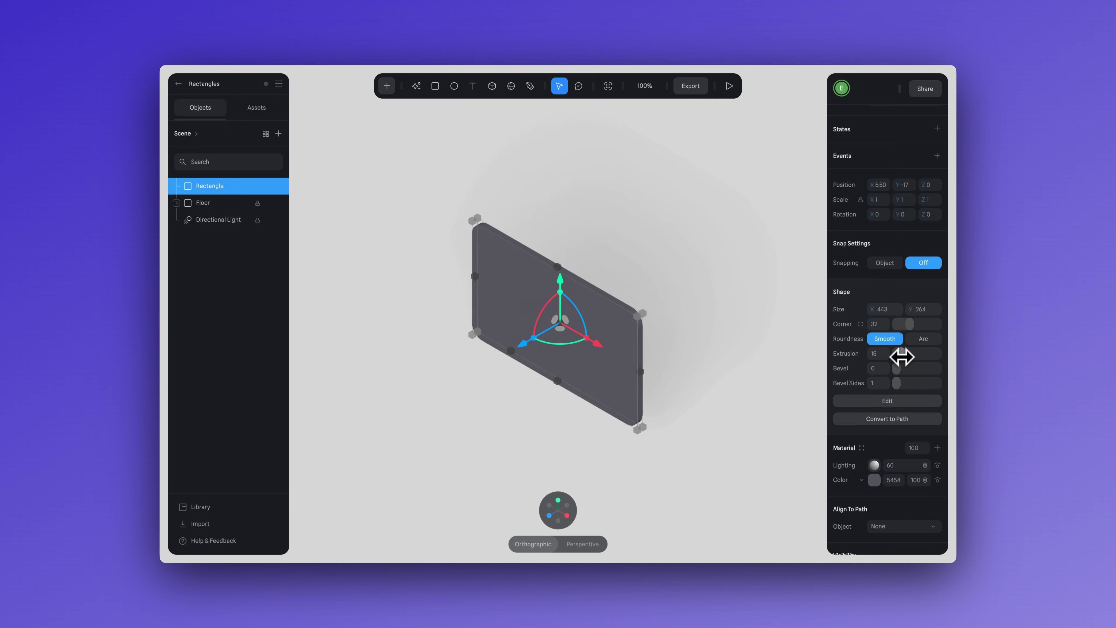
{"action": "left_click", "coordinate": [695, 439]}
{"action": "left_click", "coordinate": [602, 364]}
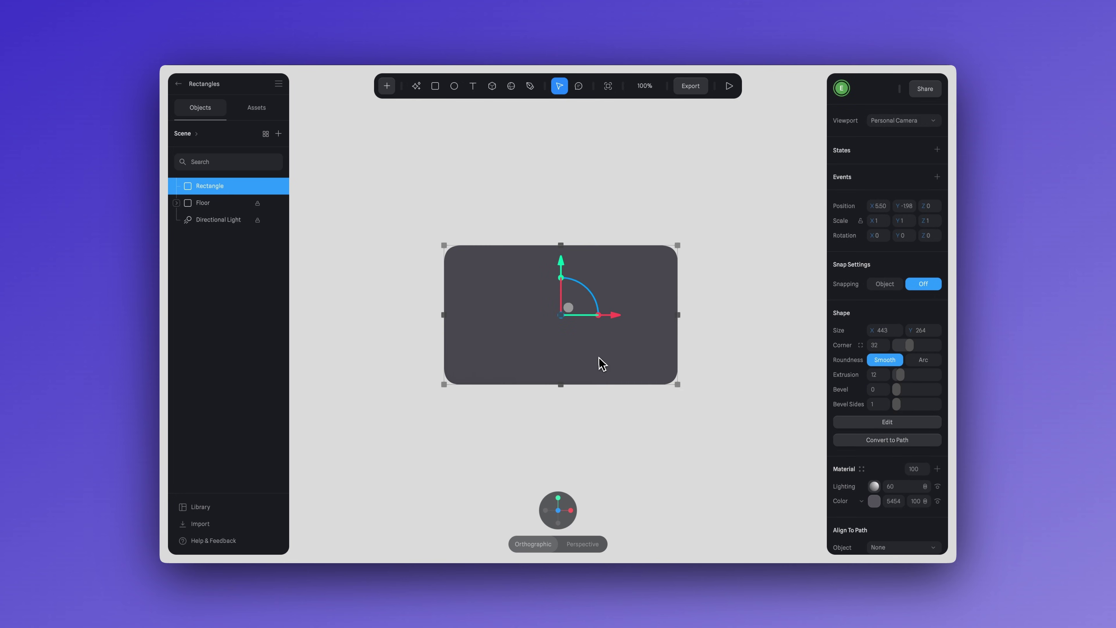
{"action": "scroll", "coordinate": [837, 496], "scroll_direction": "down", "scroll_amount": 6}
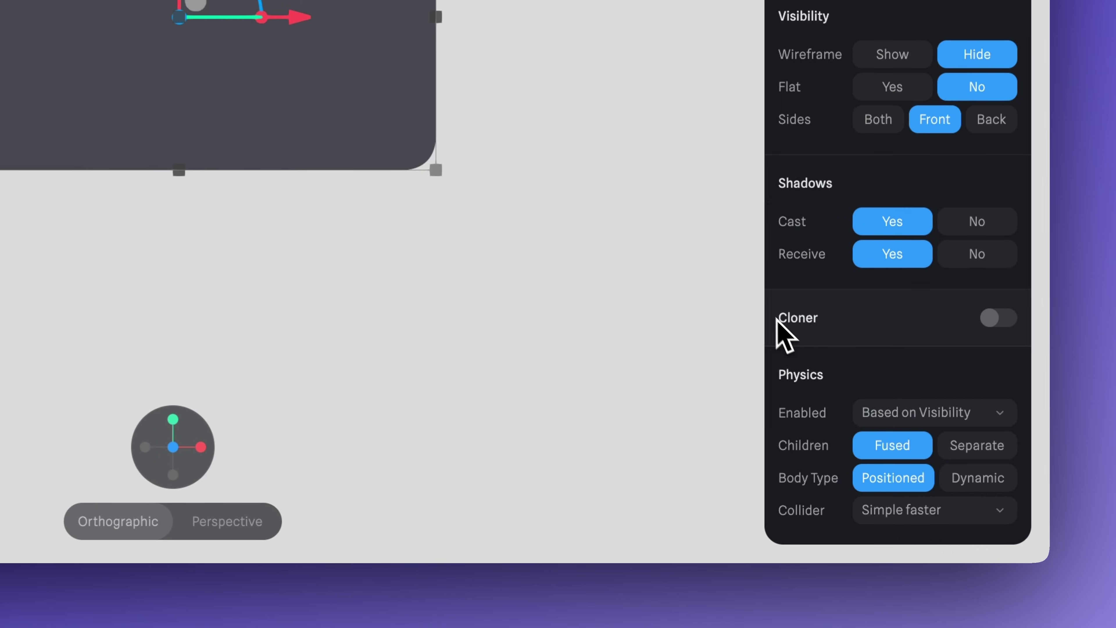
{"action": "left_click", "coordinate": [998, 317]}
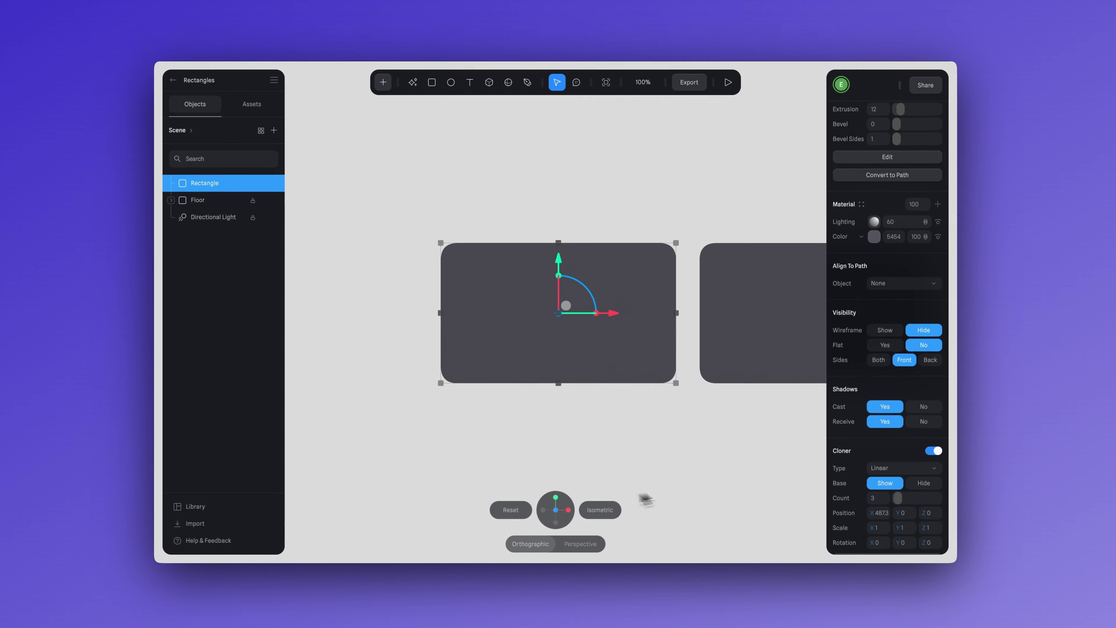
Make the cloner Radial around the X axis, aligned outward, with a count of 8.
{"action": "left_click", "coordinate": [393, 471]}
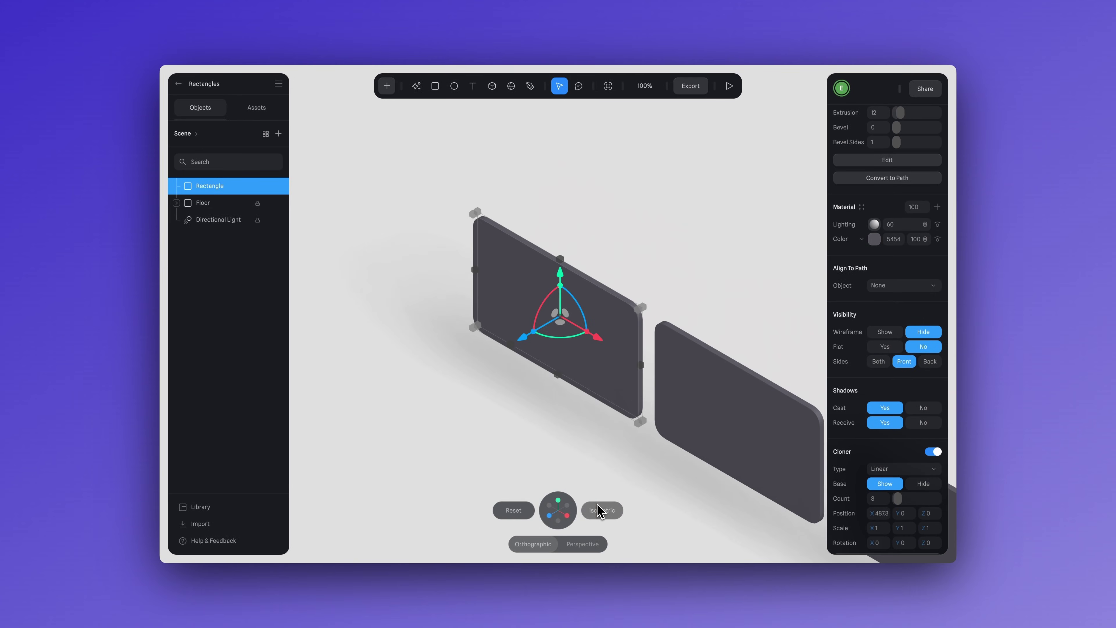
{"action": "left_click", "coordinate": [891, 468]}
{"action": "left_click", "coordinate": [887, 454]}
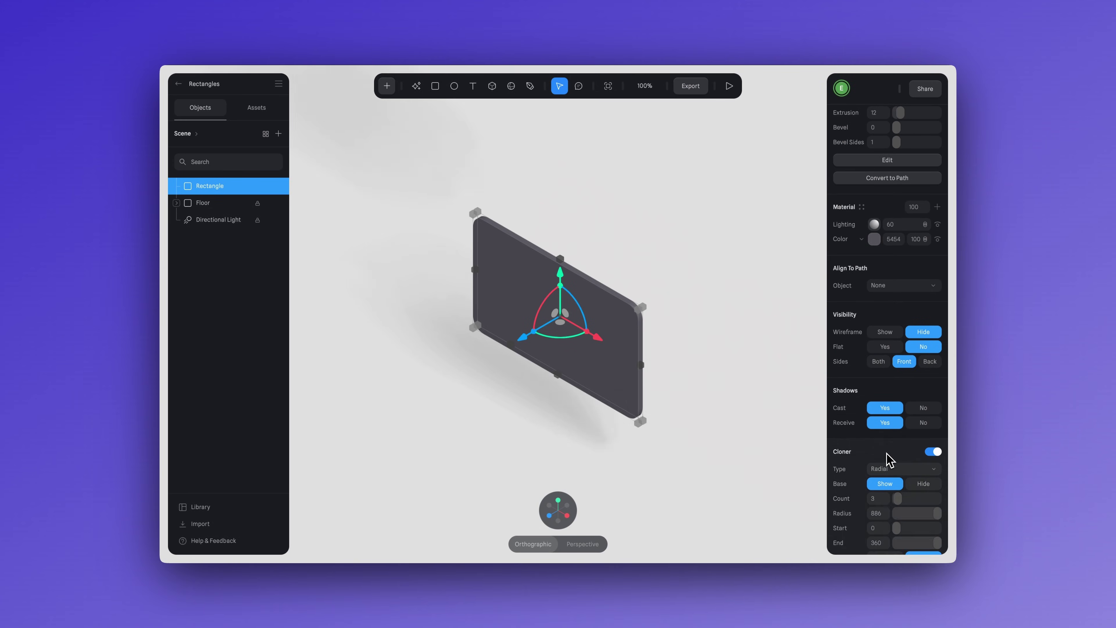
{"action": "scroll", "coordinate": [890, 459], "scroll_direction": "down", "scroll_amount": 5}
{"action": "left_click", "coordinate": [878, 363]}
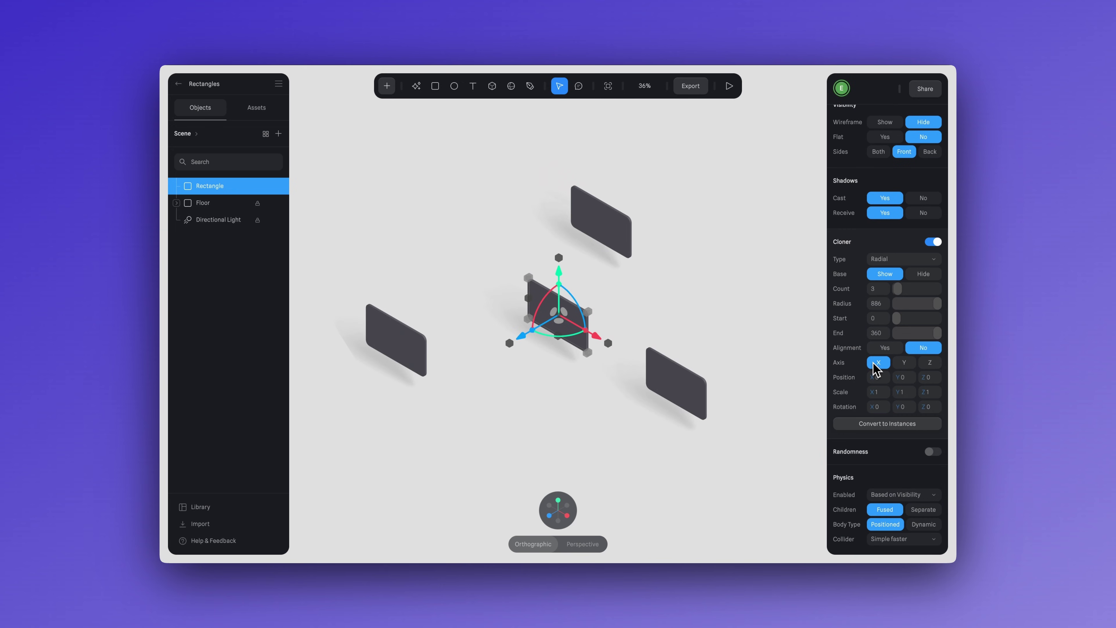
{"action": "left_click", "coordinate": [882, 348]}
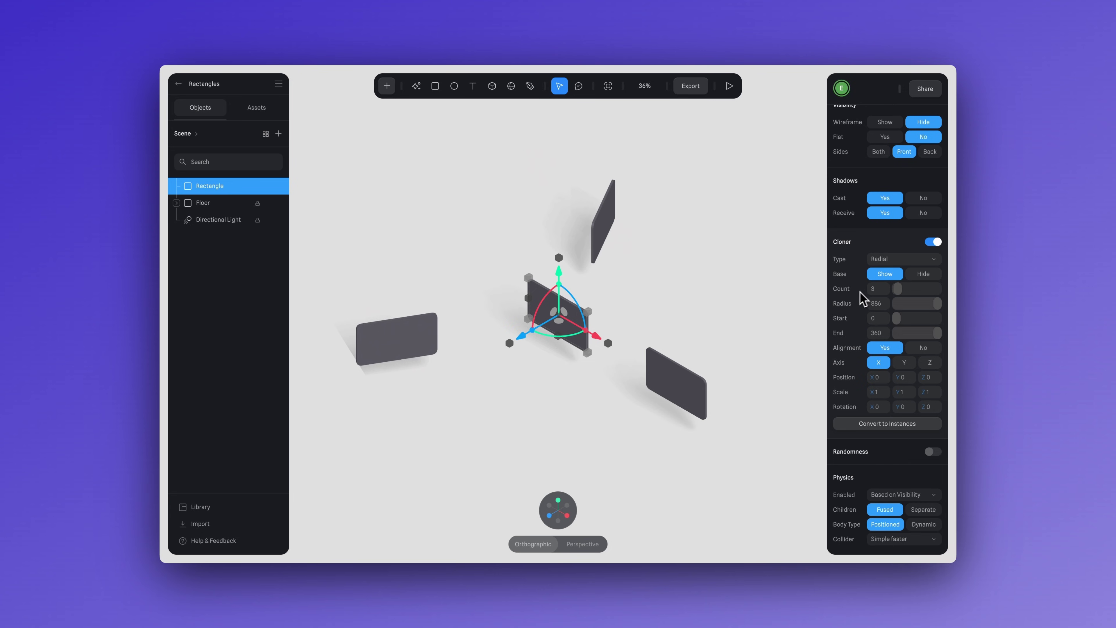
{"action": "key", "text": "Return"}
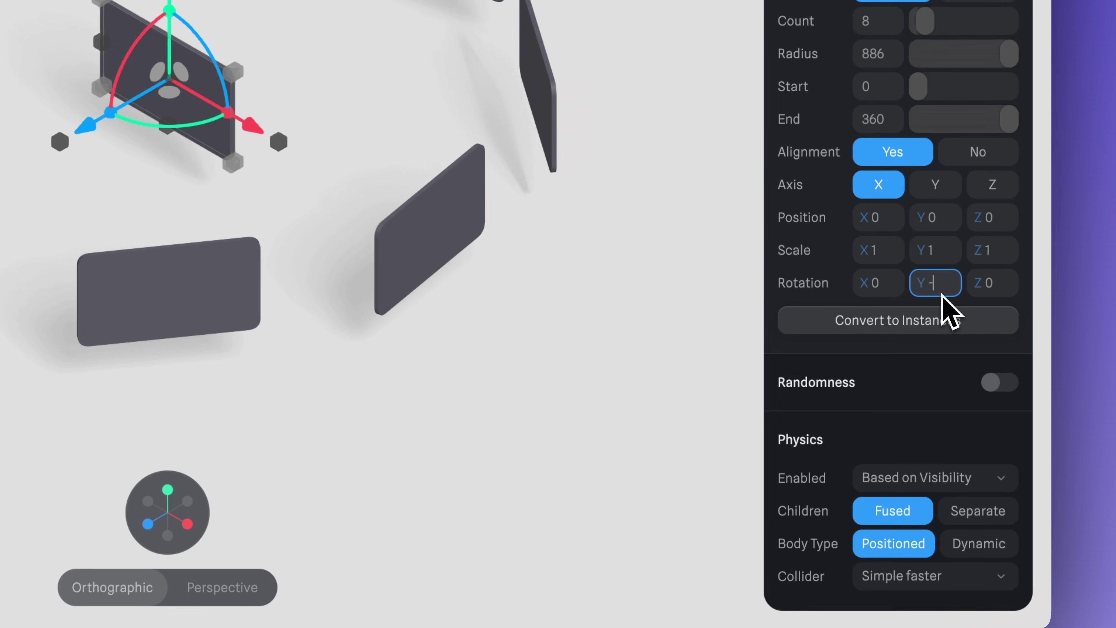
Set clone rotation Y to -90 and, after trying several radii, settle on 700.
{"action": "type", "text": "90"}
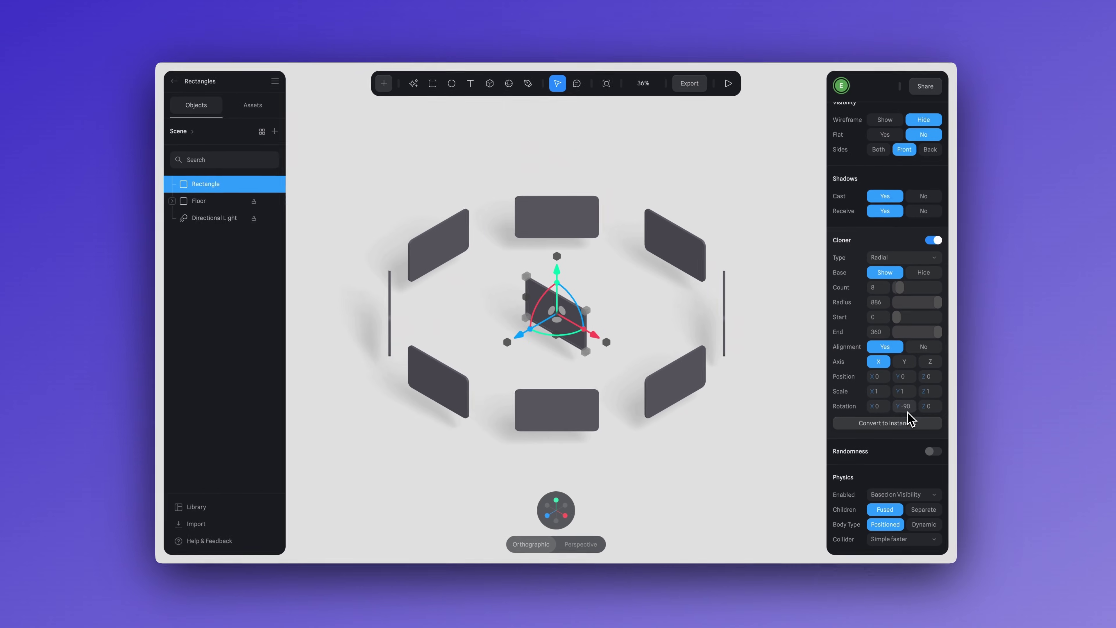
{"action": "left_click", "coordinate": [885, 308]}
{"action": "type", "text": "70"}
{"action": "key", "text": "Return"}
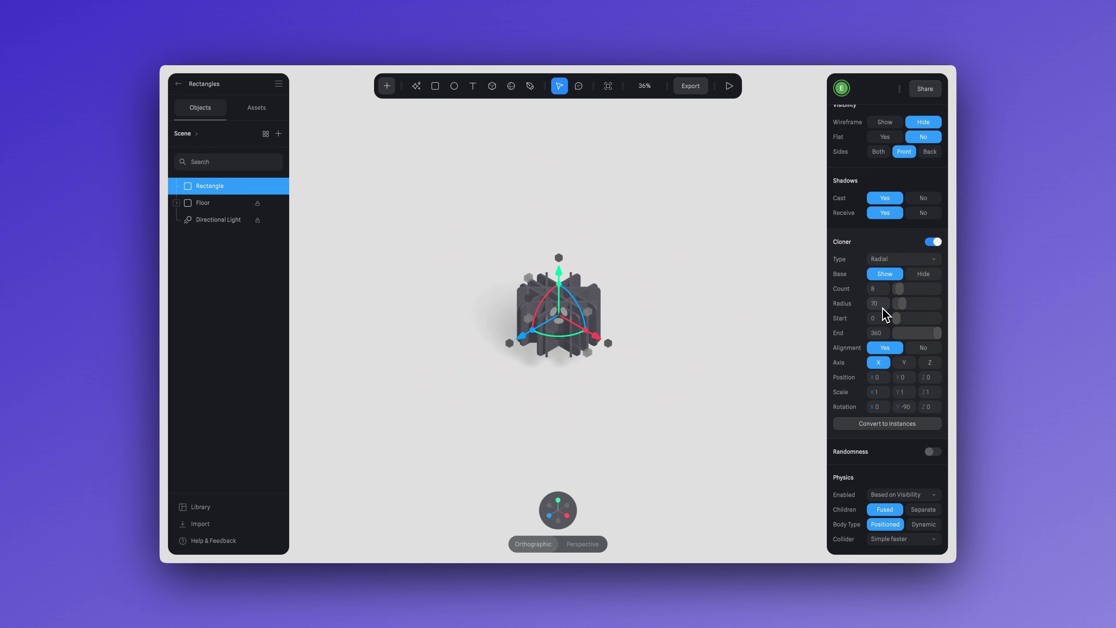
{"action": "type", "text": "800"}
{"action": "key", "text": "Return"}
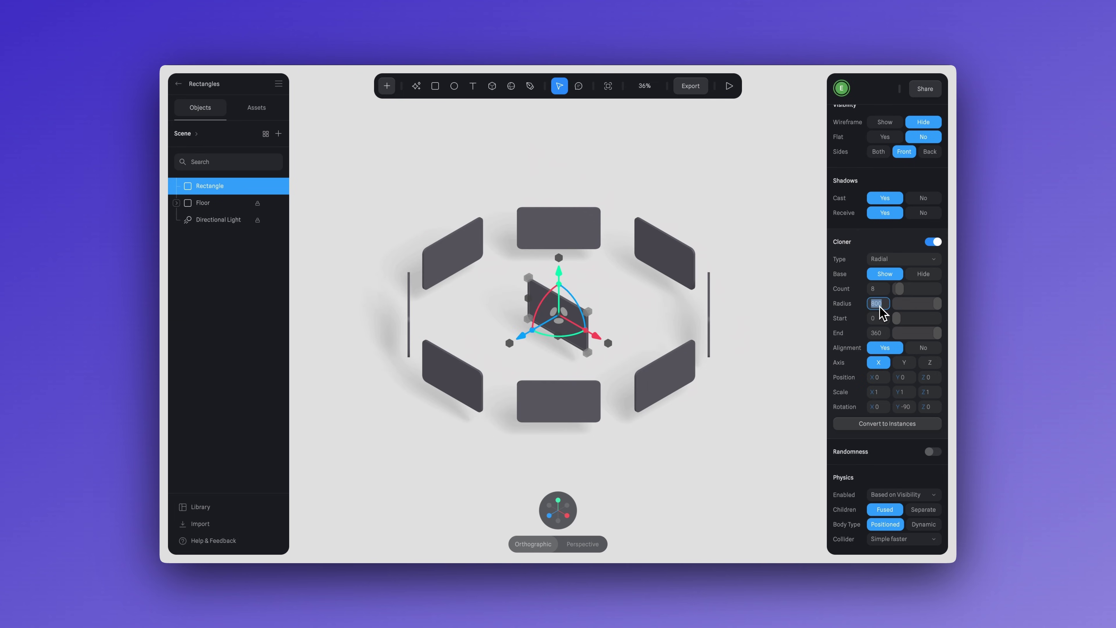
{"action": "key", "text": "Return"}
{"action": "type", "text": "500"}
{"action": "key", "text": "Return"}
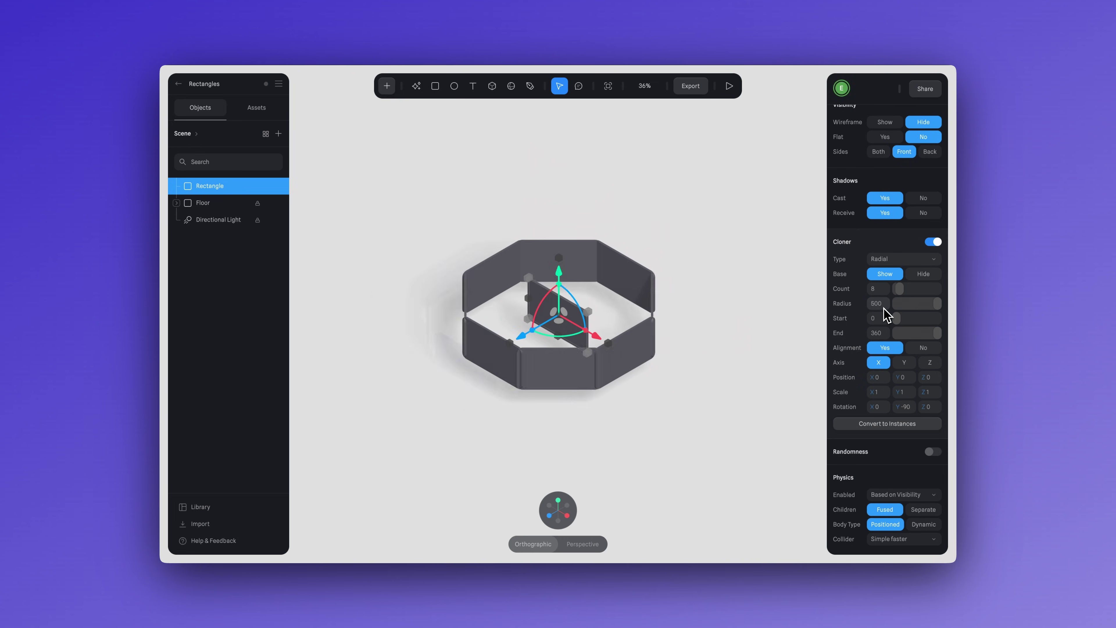
{"action": "type", "text": "800"}
{"action": "key", "text": "Return"}
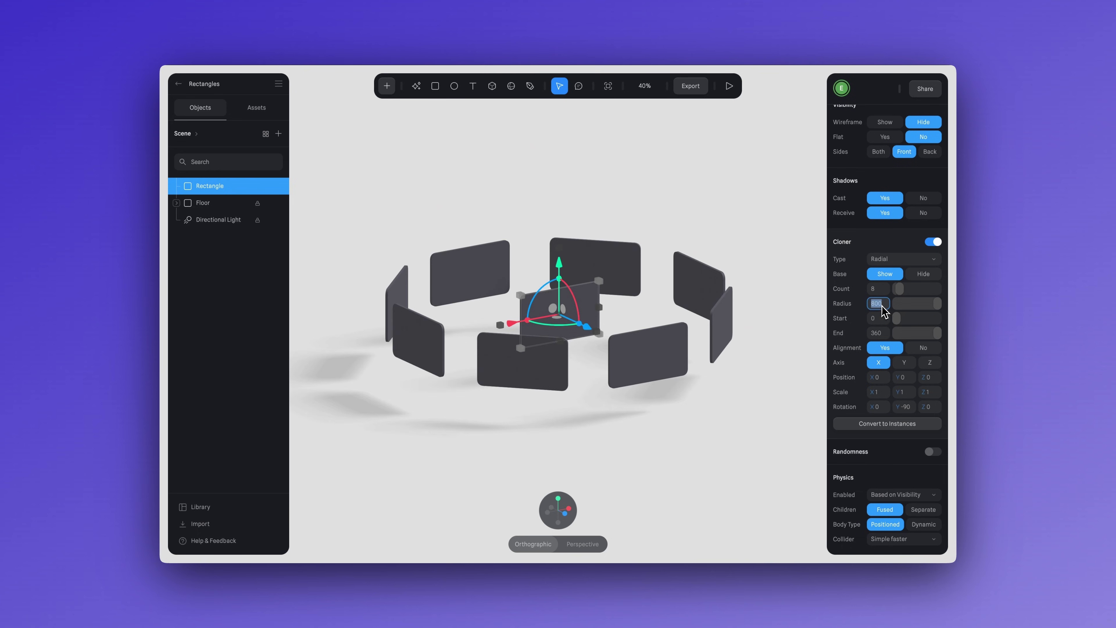
{"action": "type", "text": "700"}
{"action": "key", "text": "Return"}
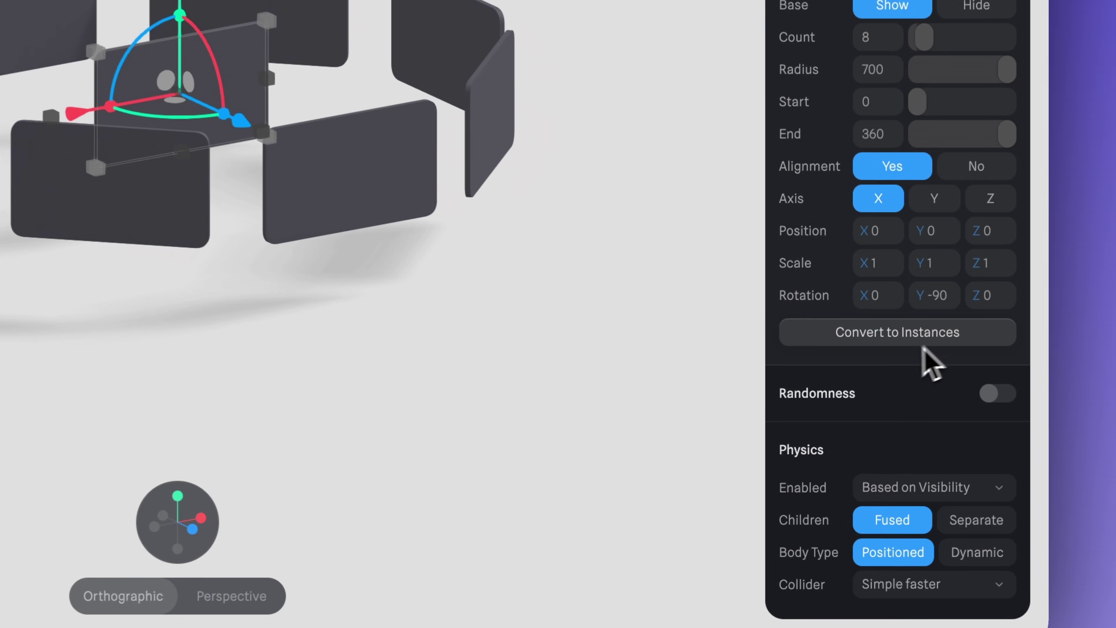
Convert the radial clones into rectangle instances and orbit around the ring to inspect it.
{"action": "left_click", "coordinate": [858, 338]}
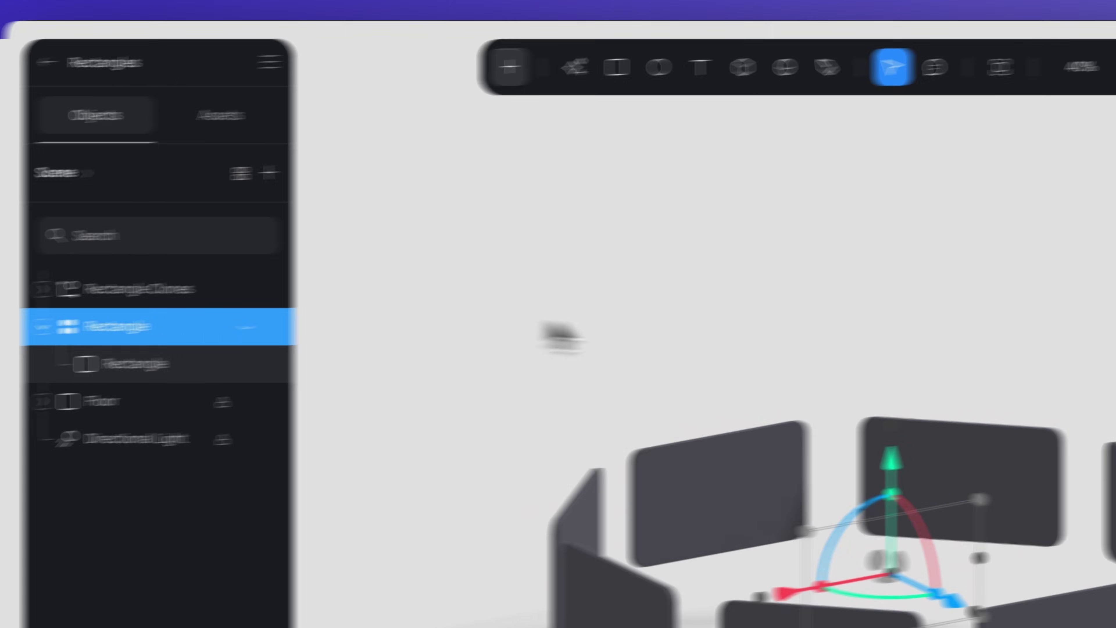
{"action": "left_click", "coordinate": [947, 352]}
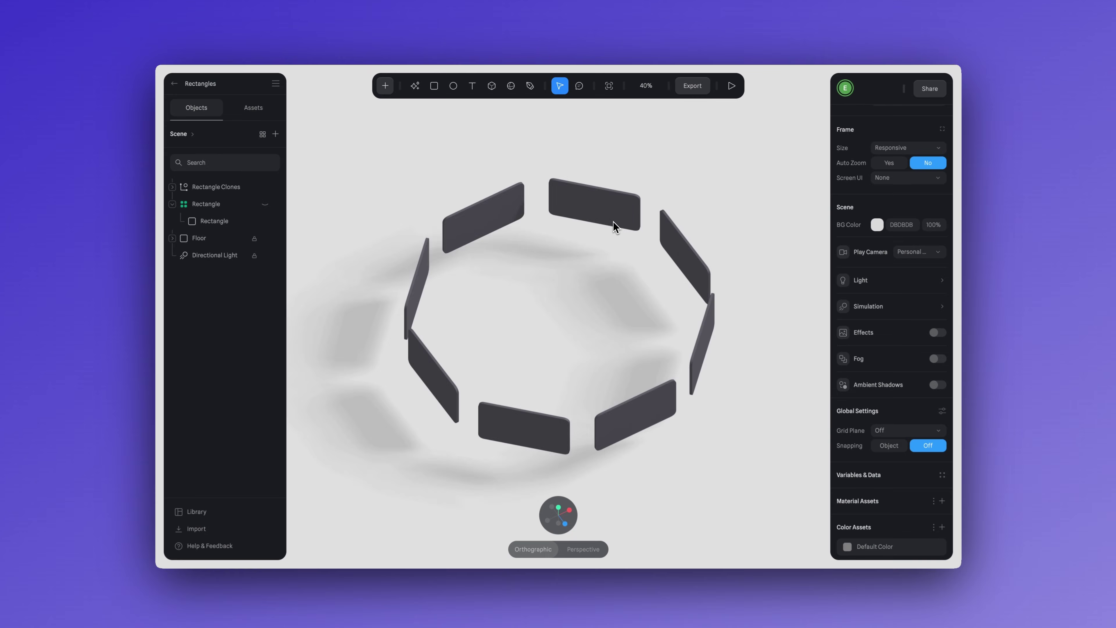
{"action": "left_click_drag", "start_coordinate": [531, 197], "coordinate": [652, 194]}
{"action": "scroll", "coordinate": [661, 195], "scroll_direction": "up", "scroll_amount": 2}
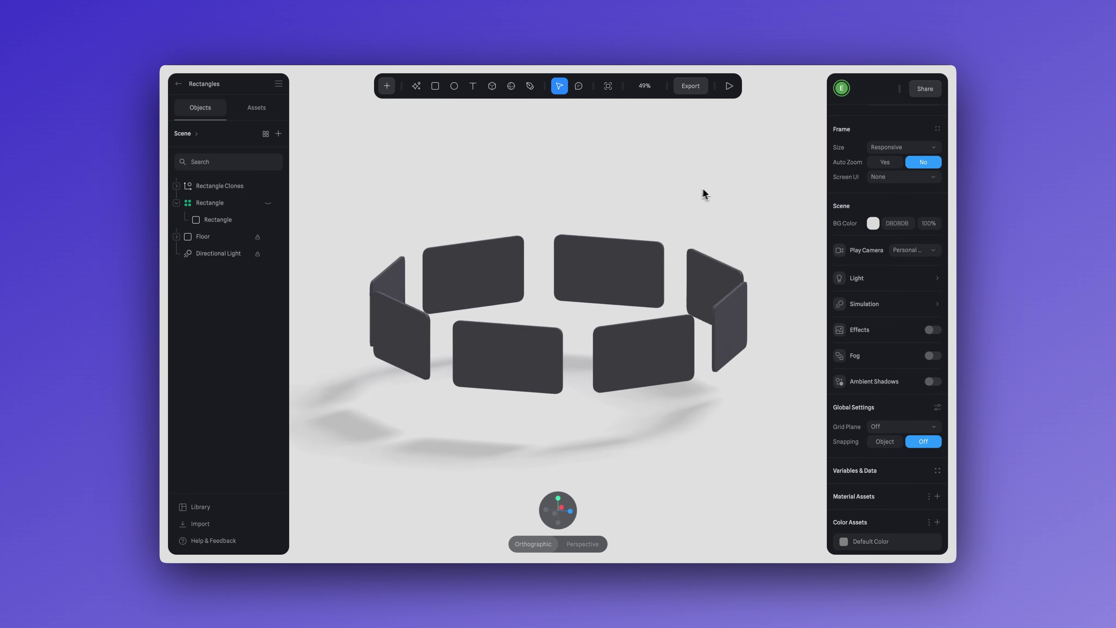
{"action": "left_click_drag", "start_coordinate": [713, 194], "coordinate": [597, 220]}
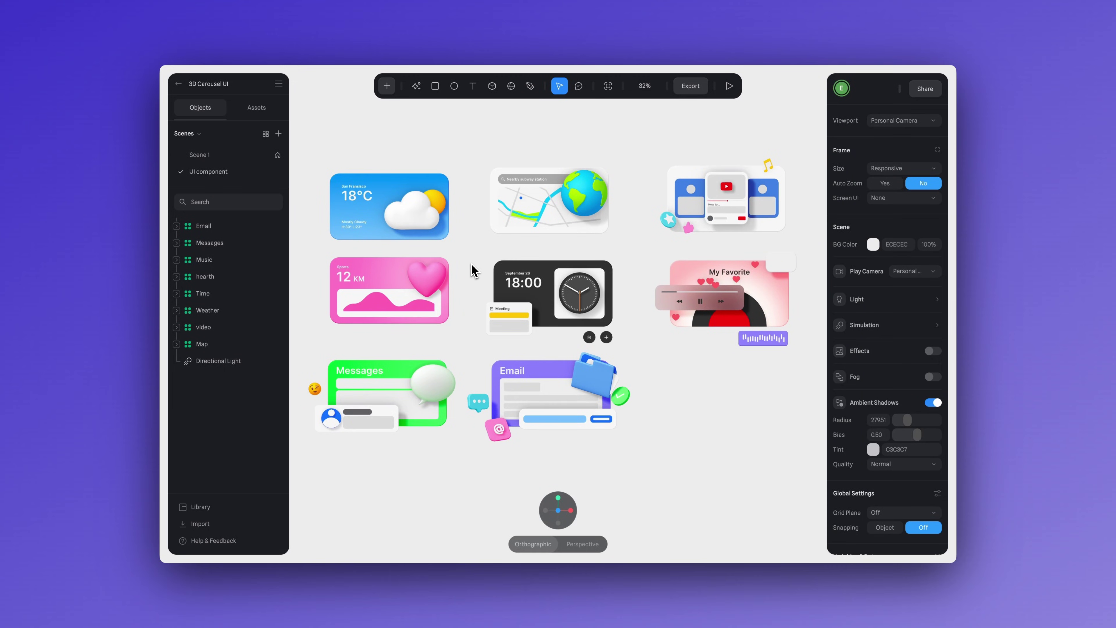
Select the weather, map, video and music cards in the UI component scene one by one.
{"action": "left_click", "coordinate": [418, 229]}
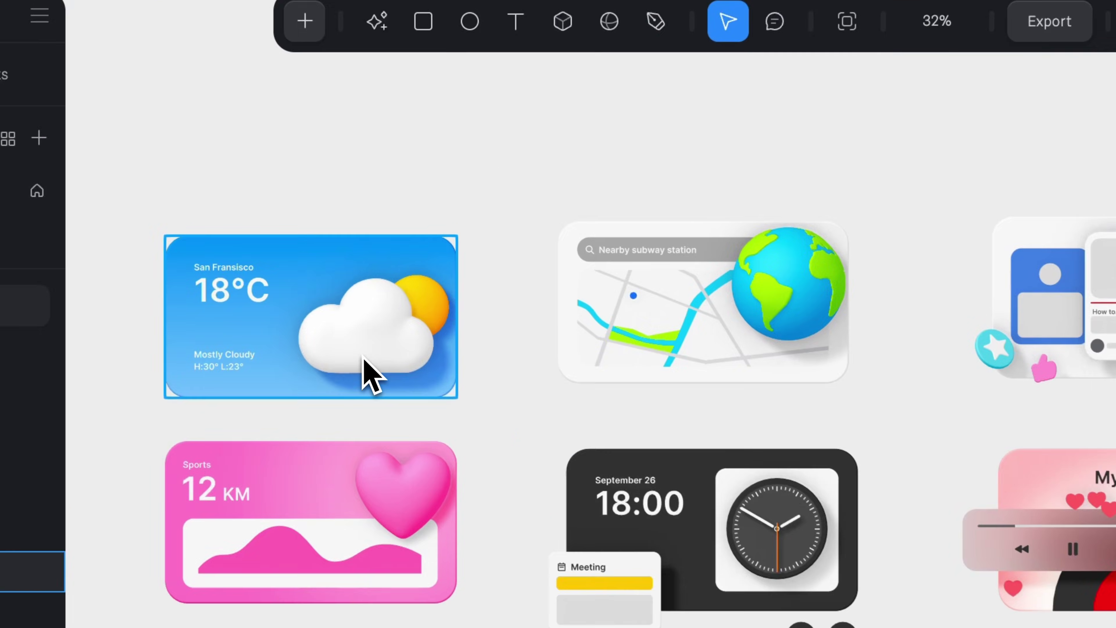
{"action": "left_click", "coordinate": [573, 373]}
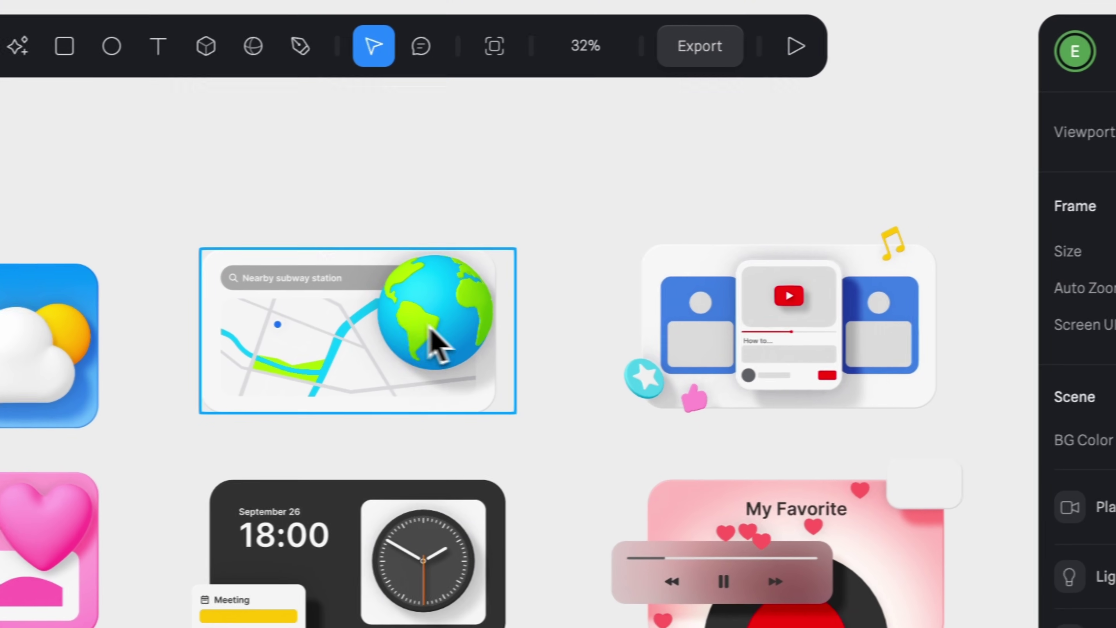
{"action": "left_click", "coordinate": [673, 374]}
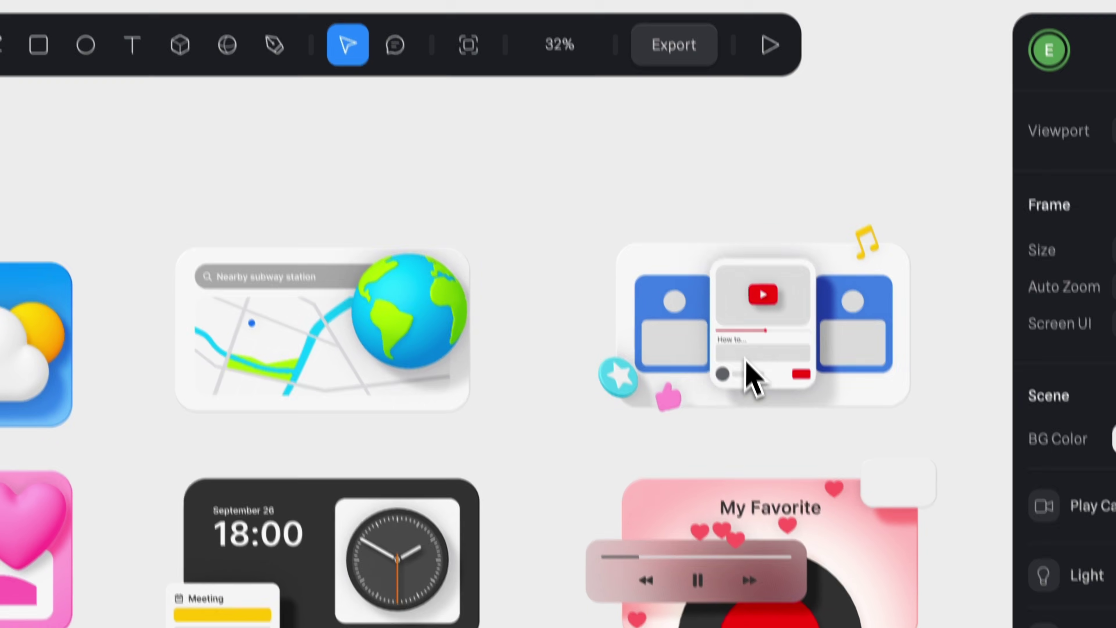
{"action": "left_click", "coordinate": [797, 615]}
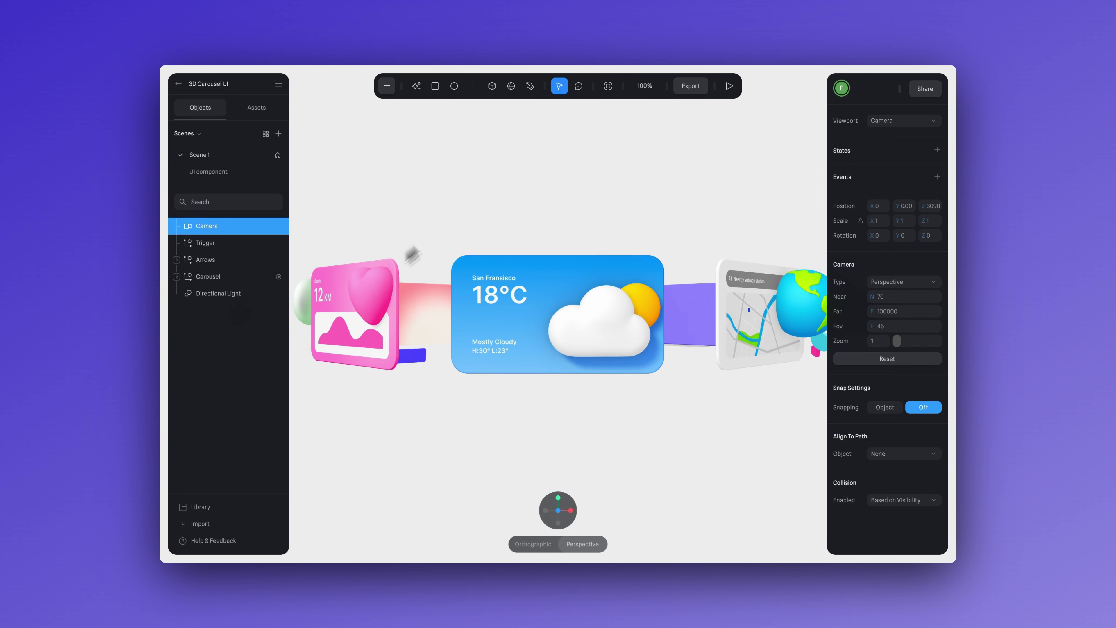
Preview the carousel and cycle through the cards with both arrows, ending on the Sports card.
{"action": "left_click", "coordinate": [729, 88]}
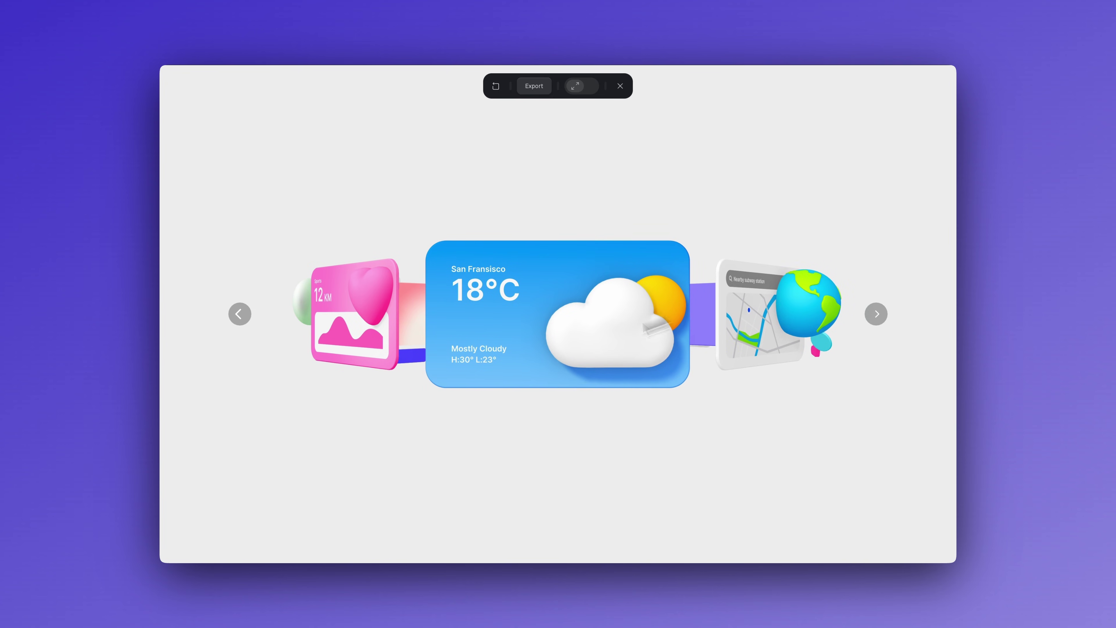
{"action": "left_click", "coordinate": [244, 312]}
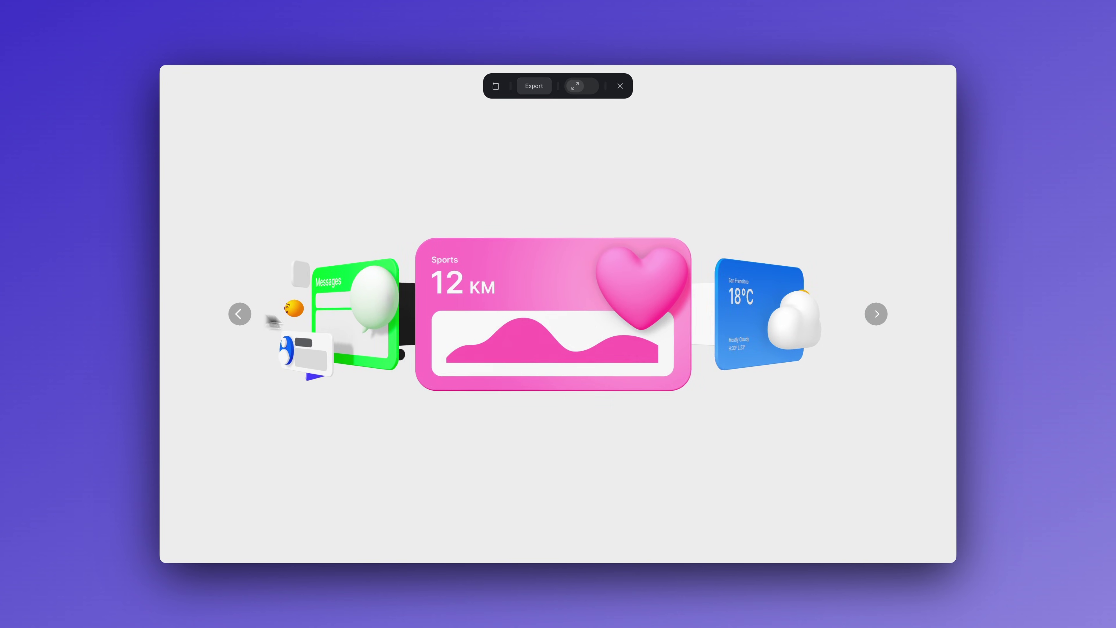
{"action": "left_click", "coordinate": [239, 314]}
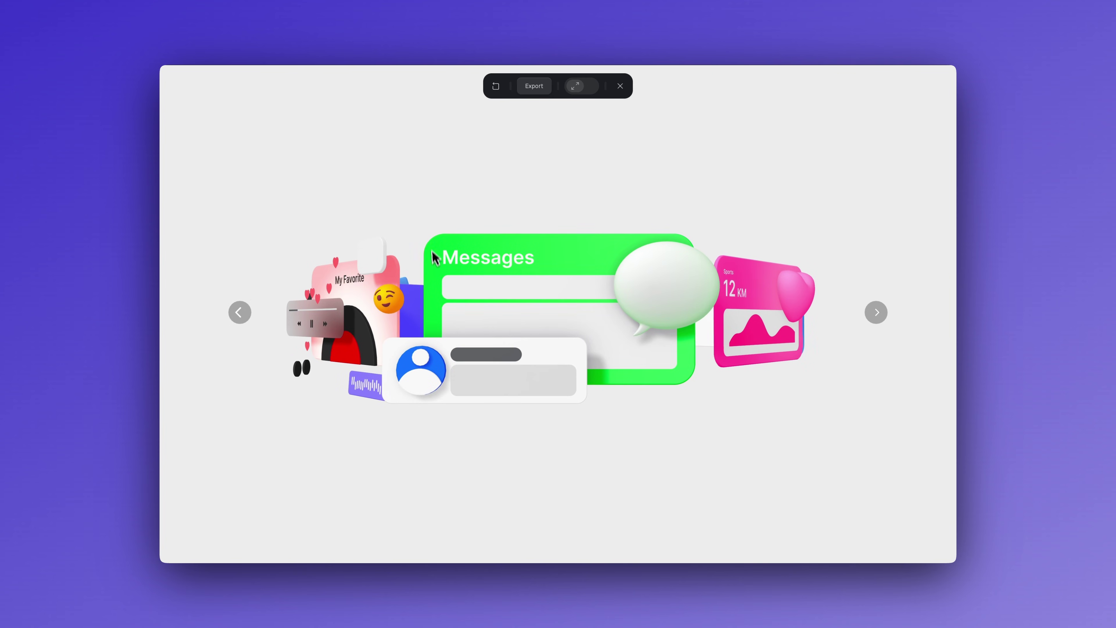
{"action": "left_click", "coordinate": [884, 315]}
{"action": "left_click", "coordinate": [885, 315]}
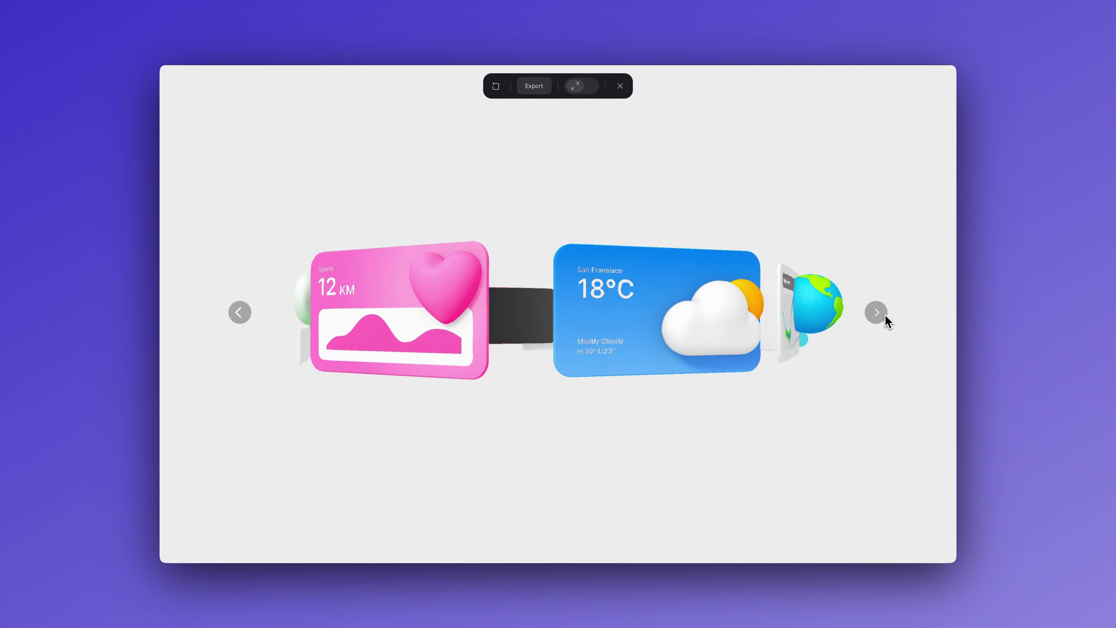
{"action": "left_click", "coordinate": [885, 314]}
{"action": "left_click", "coordinate": [884, 315]}
{"action": "left_click", "coordinate": [876, 312]}
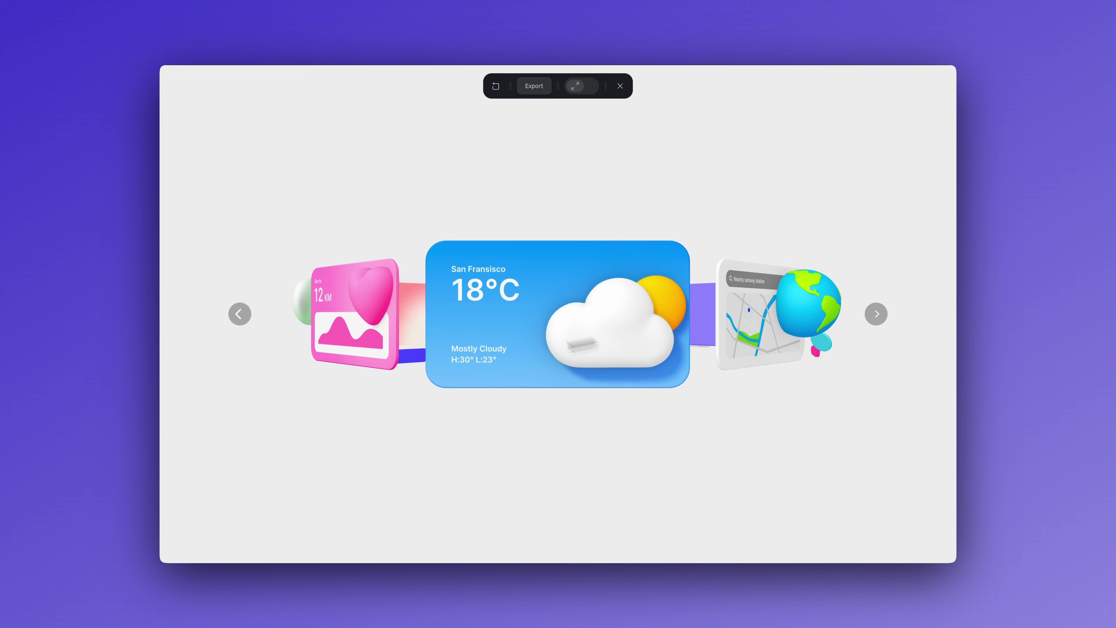
{"action": "left_click", "coordinate": [243, 312]}
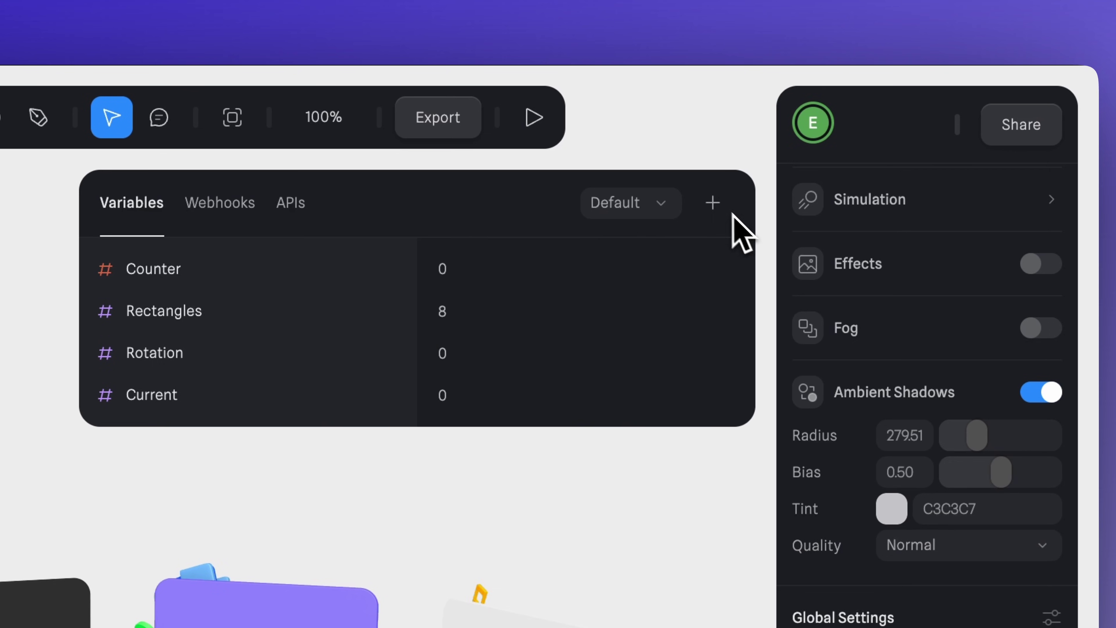
Add a number variable named Scale.
{"action": "left_click", "coordinate": [707, 205]}
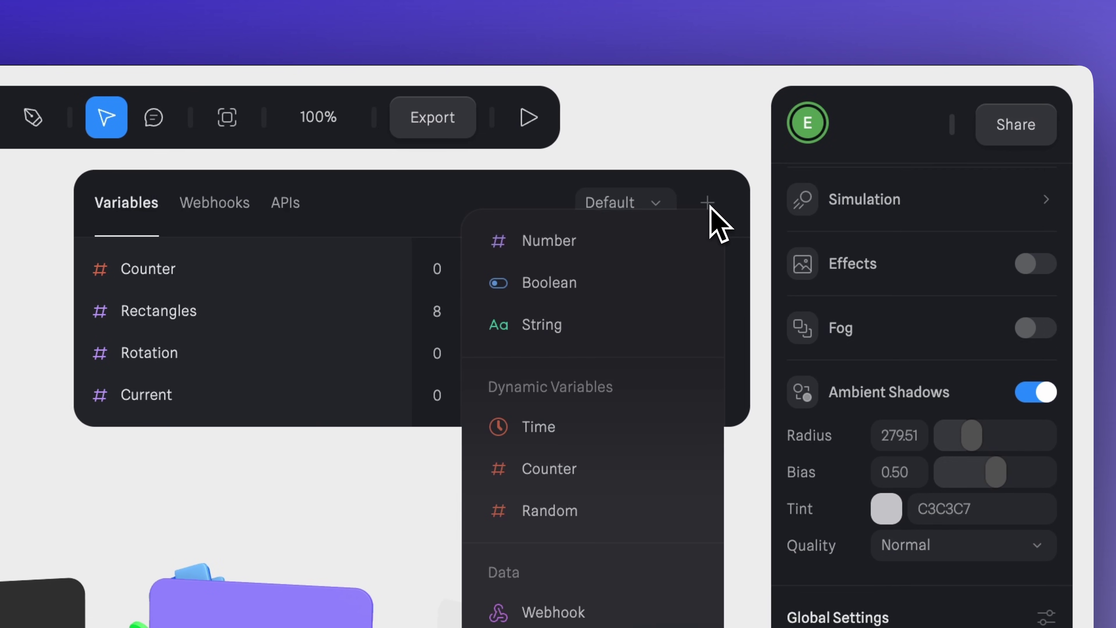
{"action": "left_click", "coordinate": [702, 228]}
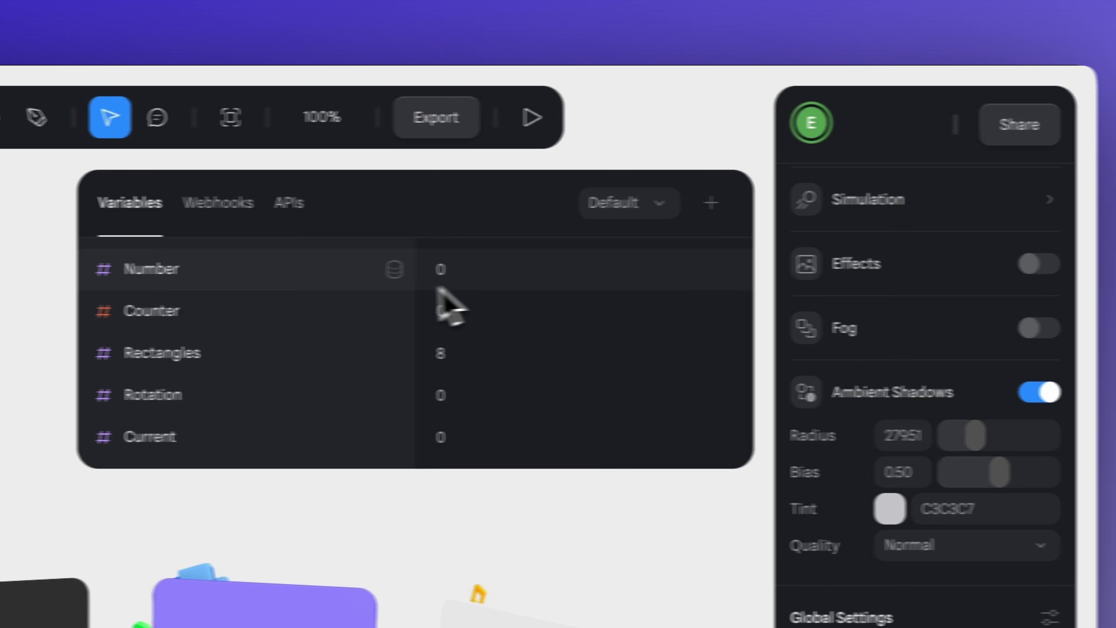
{"action": "double_click", "coordinate": [403, 274]}
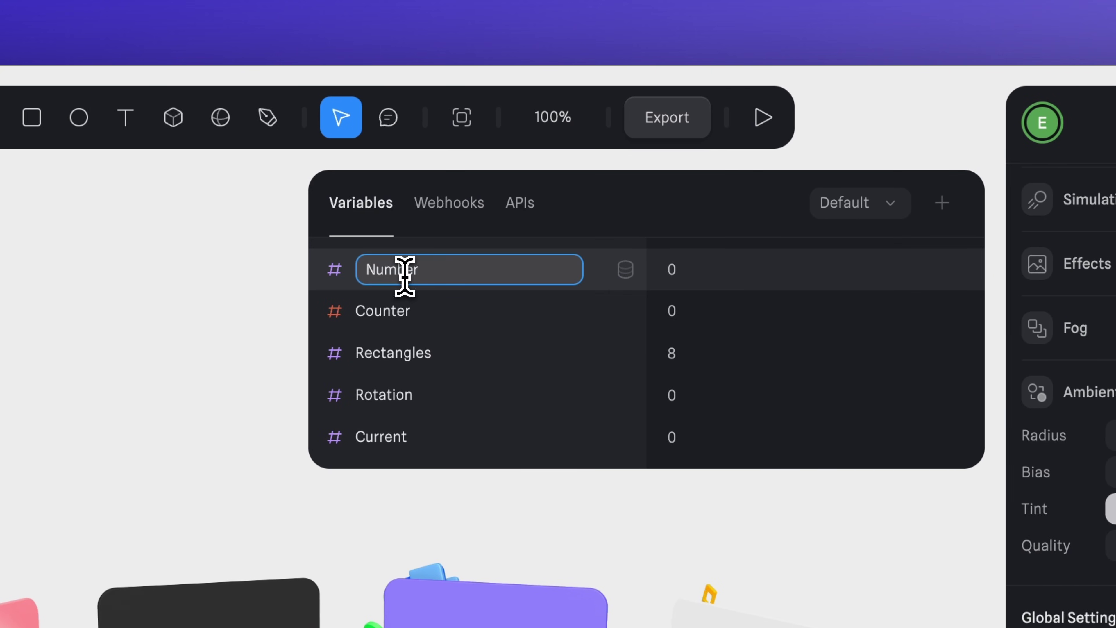
{"action": "left_click_drag", "start_coordinate": [417, 273], "coordinate": [360, 275]}
{"action": "type", "text": "Scale"}
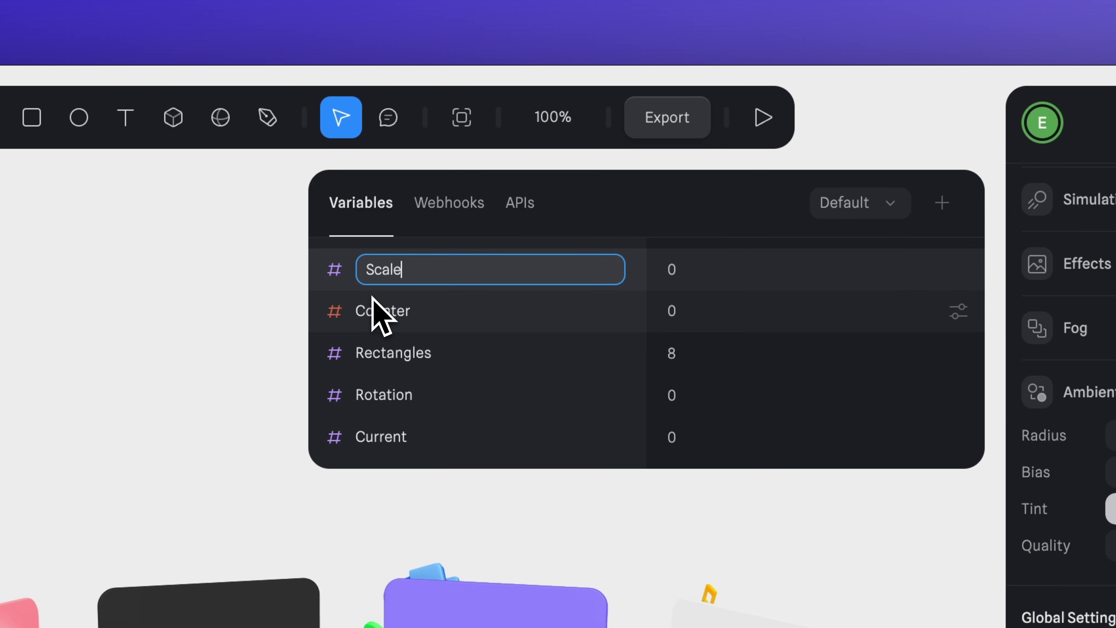
{"action": "key", "text": "Return"}
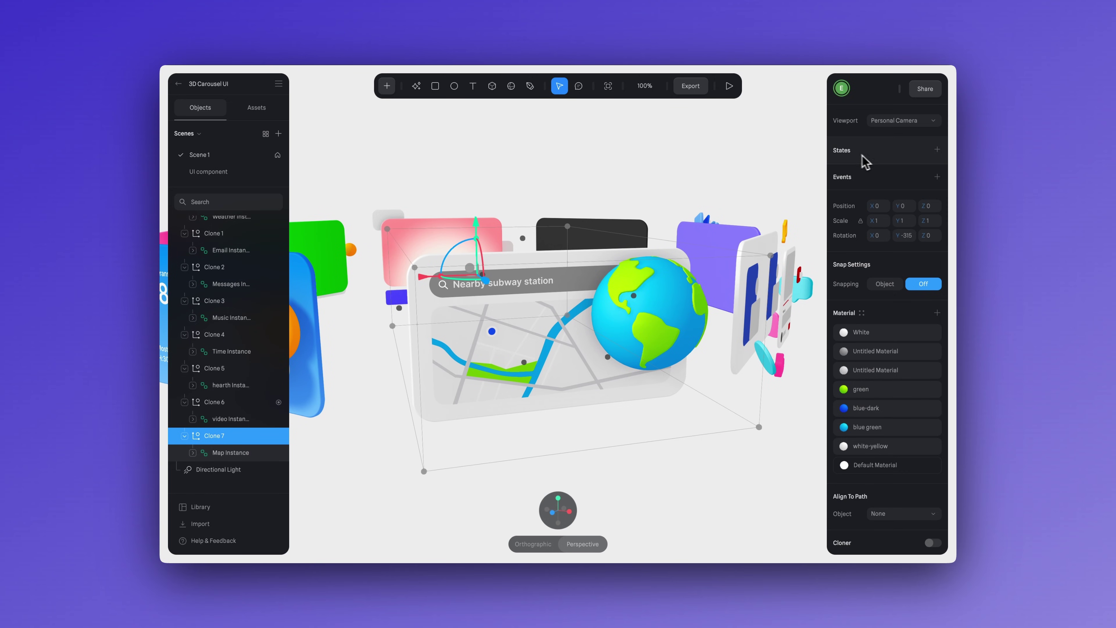
Give Clone 7 a new State scaled to 1.20 and compare it against Base State.
{"action": "left_click", "coordinate": [937, 150]}
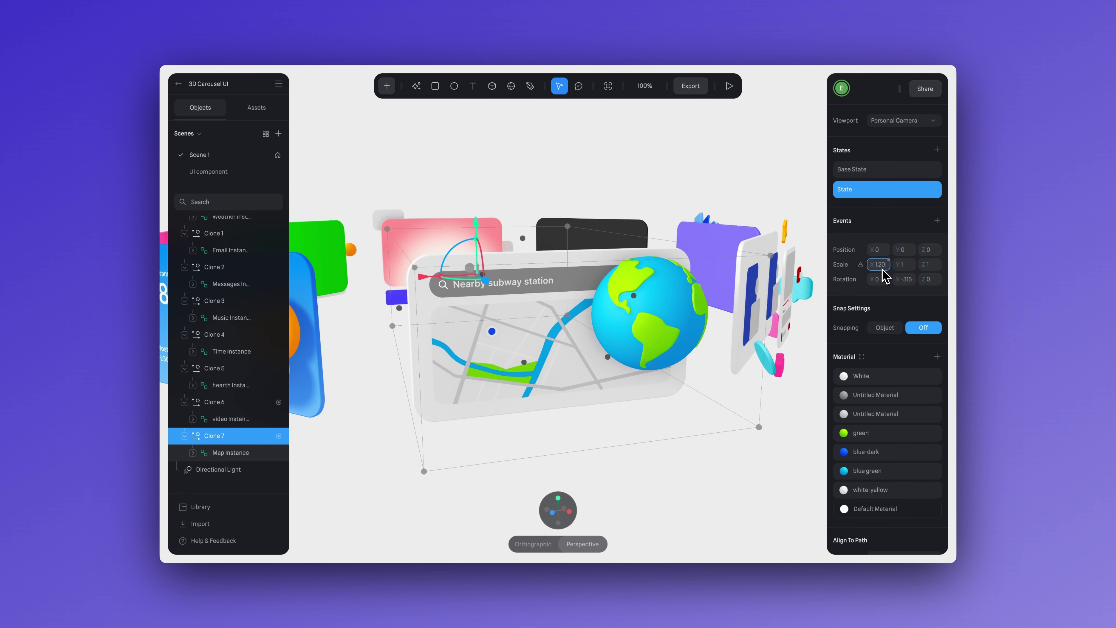
{"action": "key", "text": "Return"}
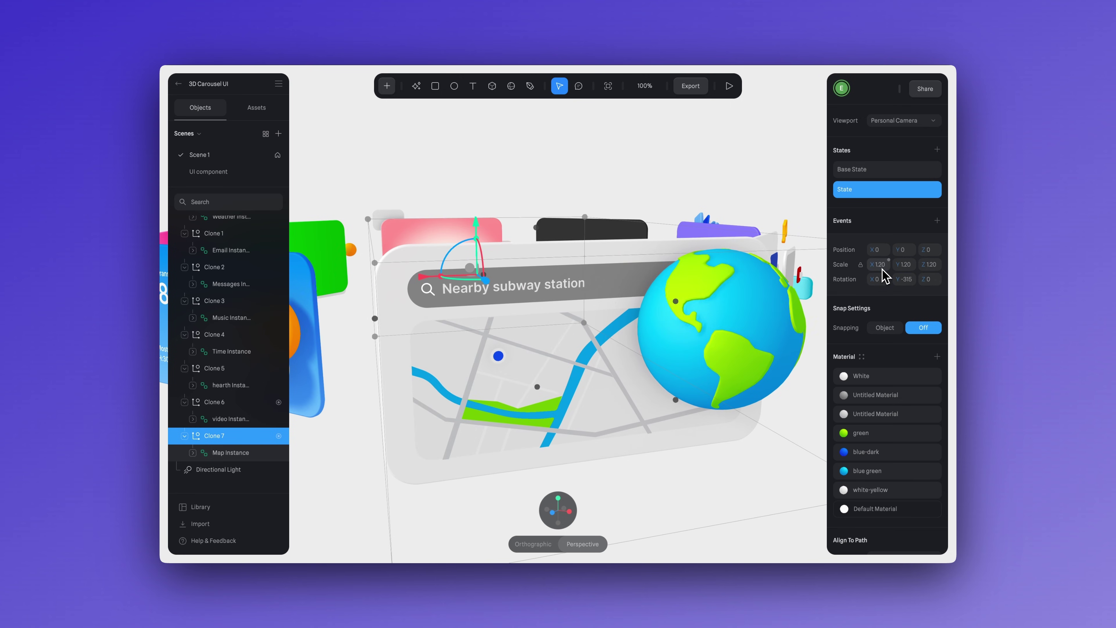
{"action": "left_click", "coordinate": [895, 174]}
{"action": "left_click", "coordinate": [893, 192]}
{"action": "left_click", "coordinate": [875, 170]}
{"action": "left_click", "coordinate": [874, 192]}
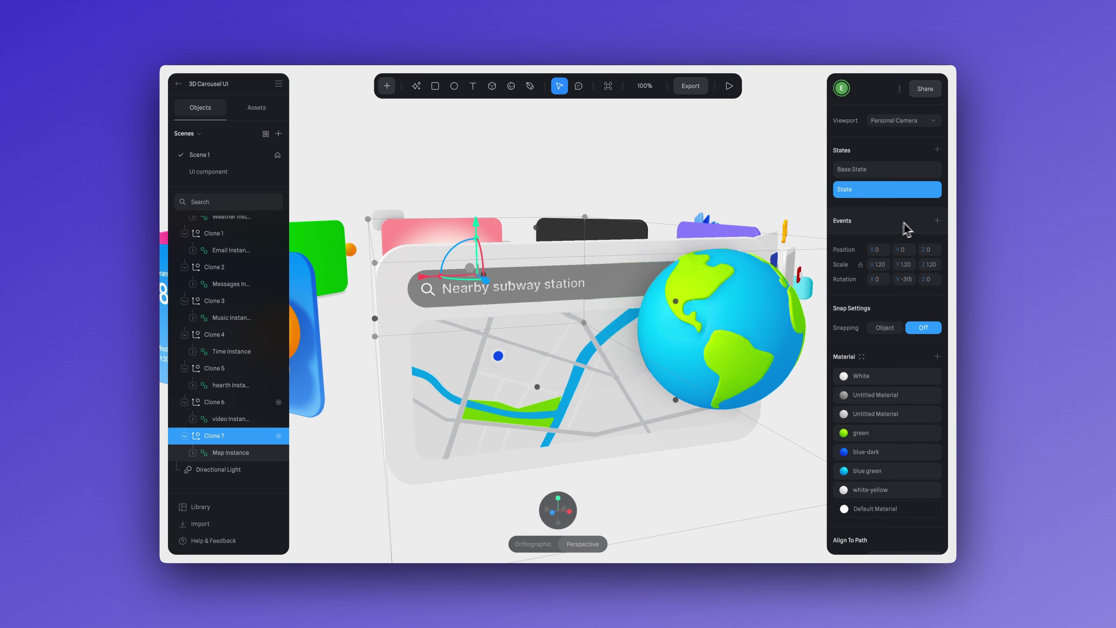
Add a Variable Change event on Clone 7 watching Scale, with the condition Scale == 1.
{"action": "left_click", "coordinate": [937, 220]}
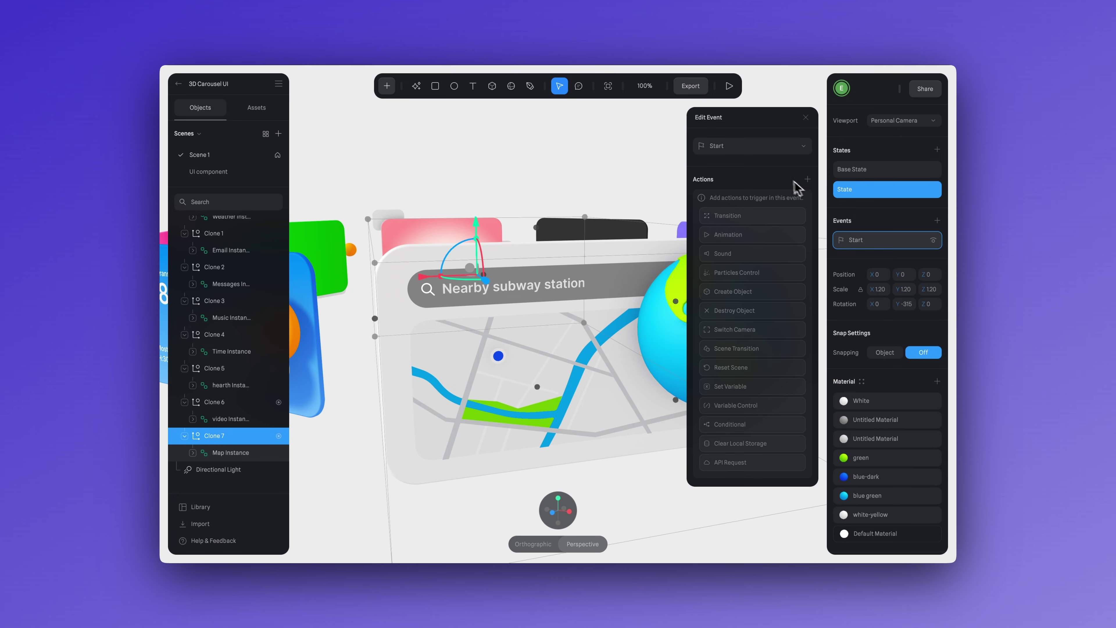
{"action": "left_click", "coordinate": [752, 147]}
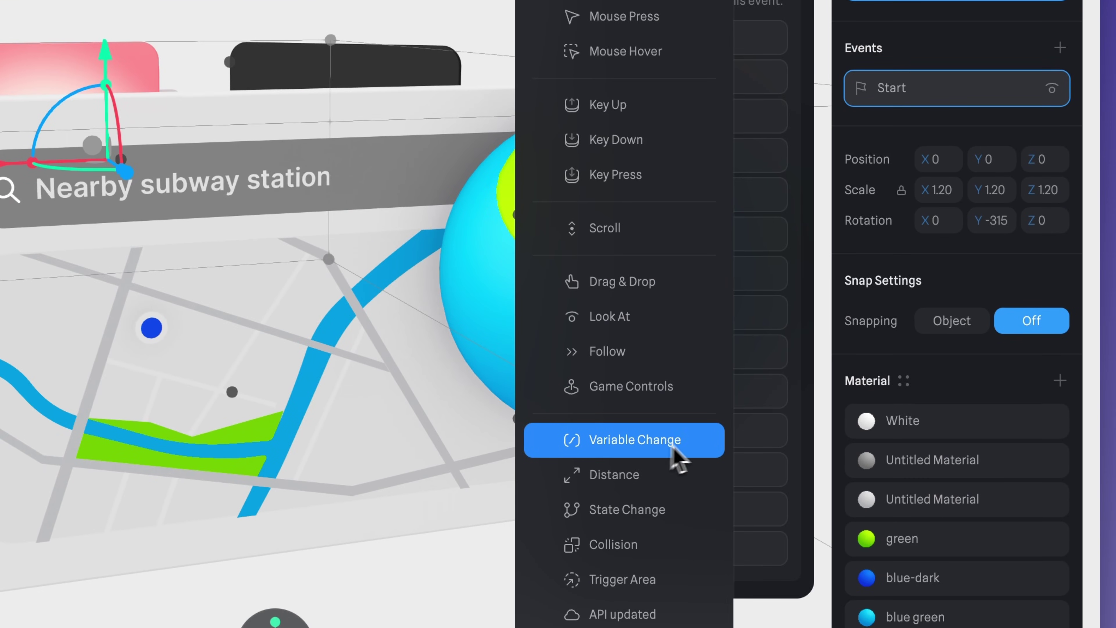
{"action": "left_click", "coordinate": [679, 457]}
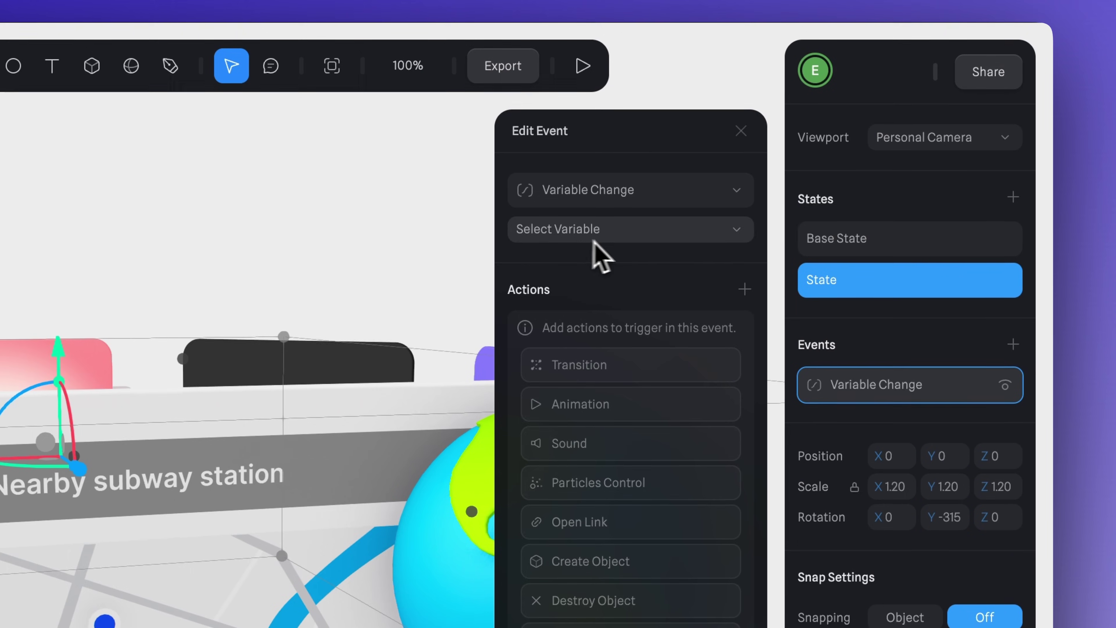
{"action": "left_click", "coordinate": [652, 231]}
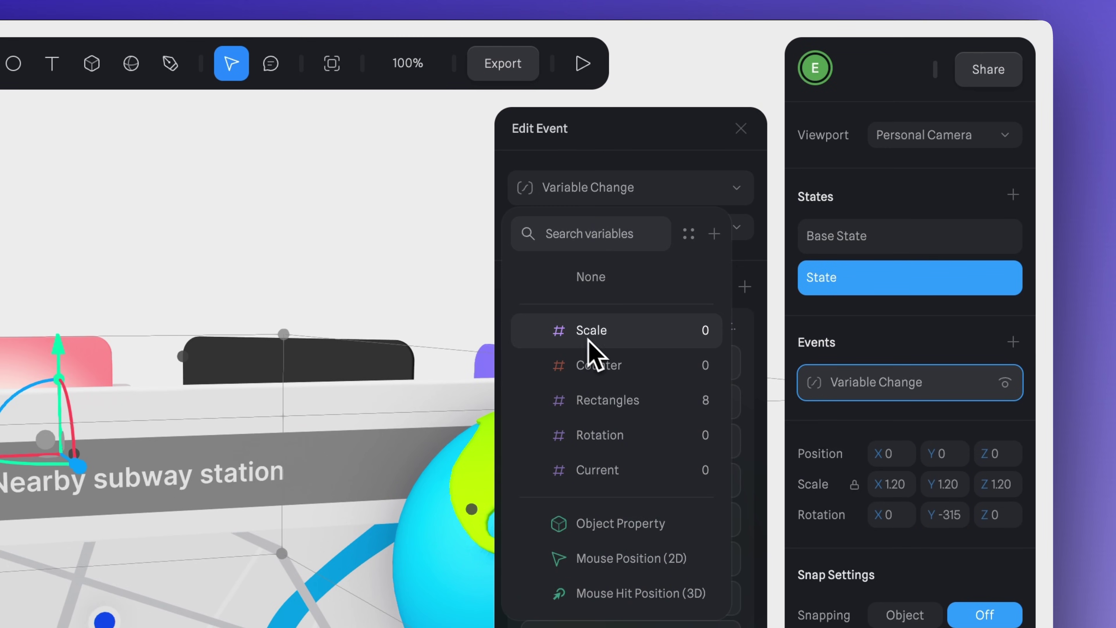
{"action": "left_click", "coordinate": [620, 338]}
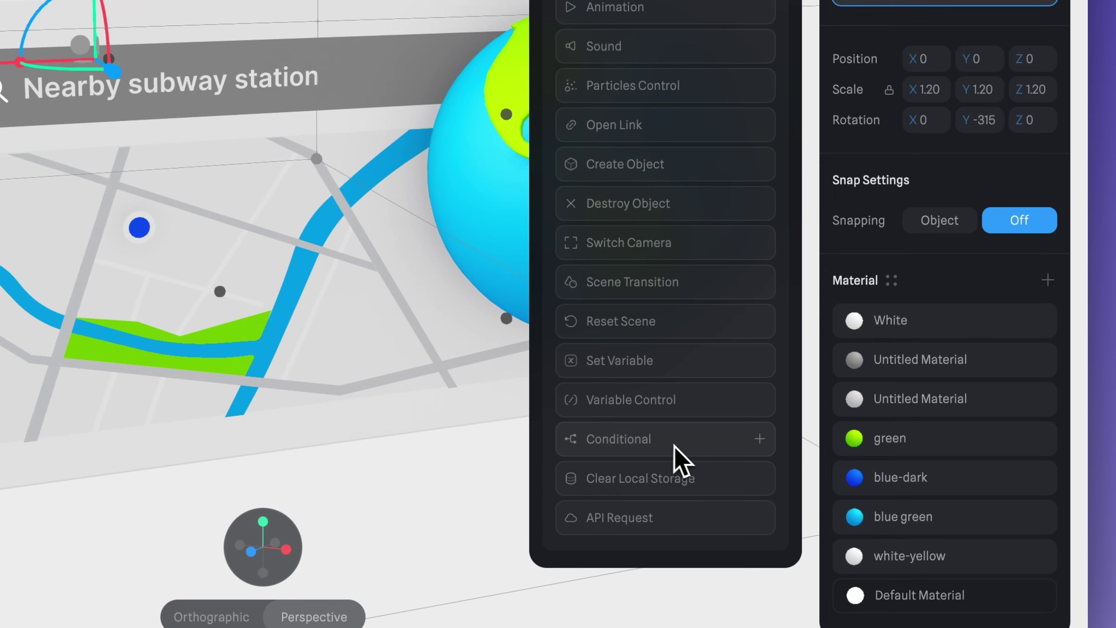
{"action": "left_click", "coordinate": [659, 444]}
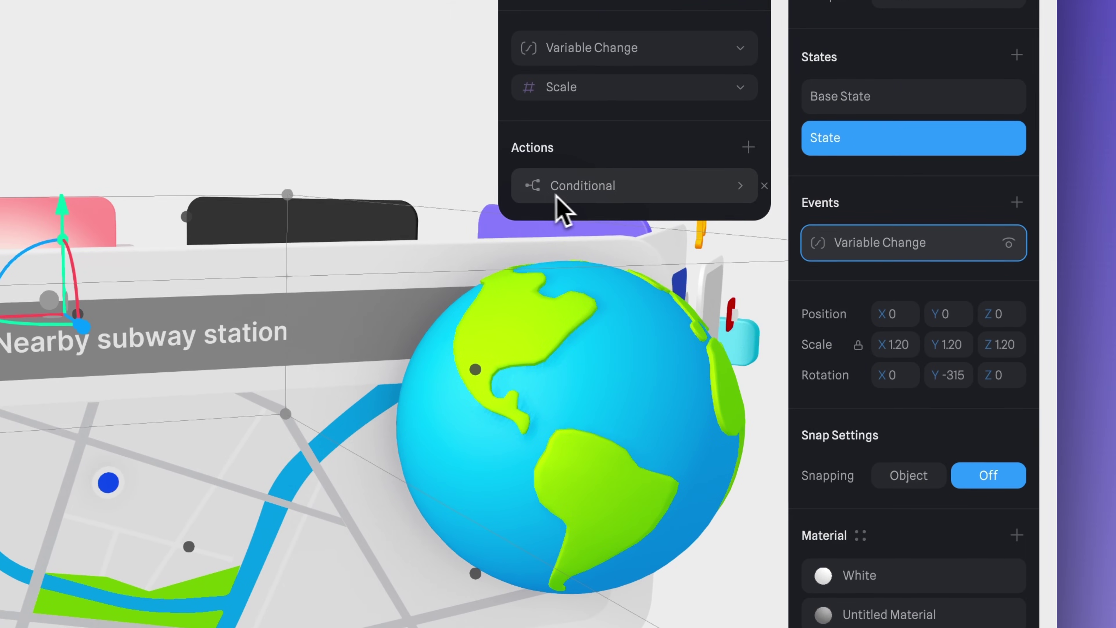
{"action": "left_click", "coordinate": [685, 199]}
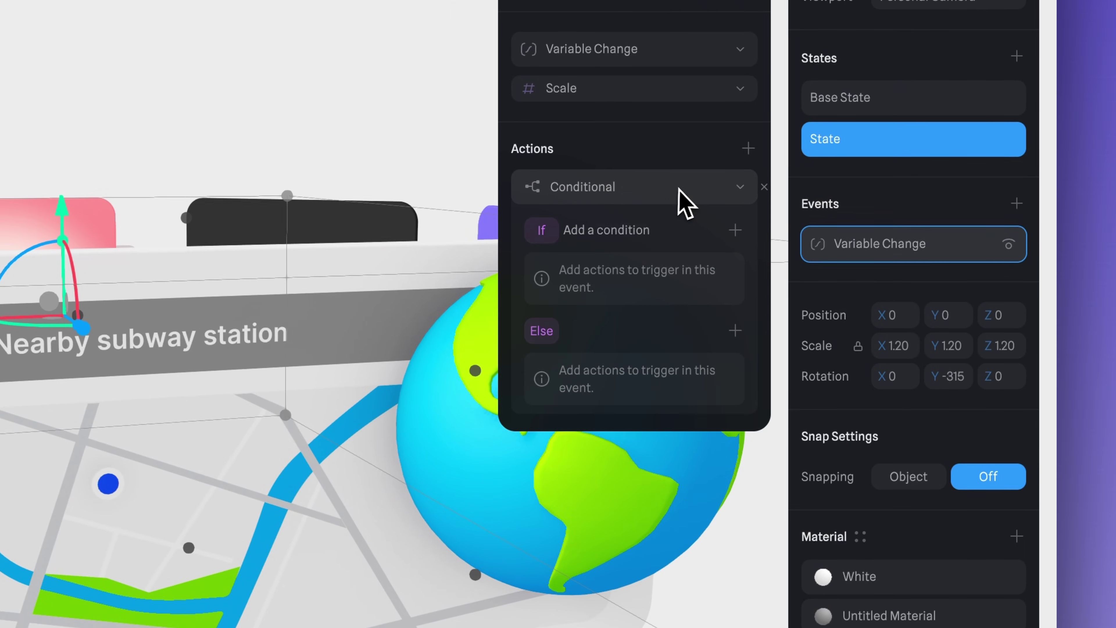
{"action": "left_click", "coordinate": [658, 238]}
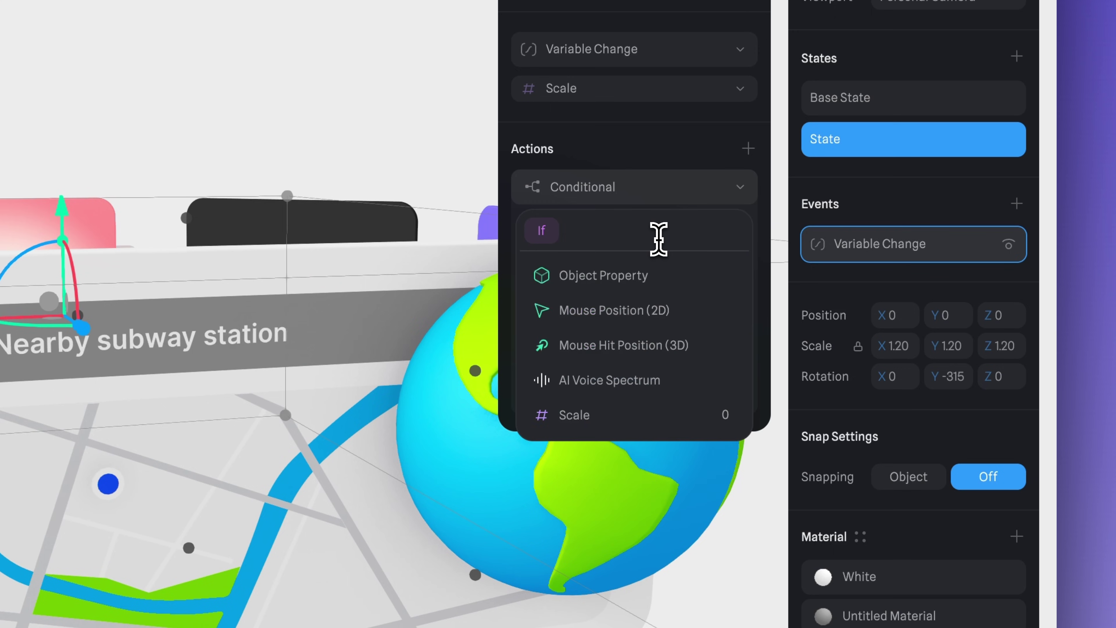
{"action": "type", "text": "sca"}
{"action": "left_click", "coordinate": [646, 273]}
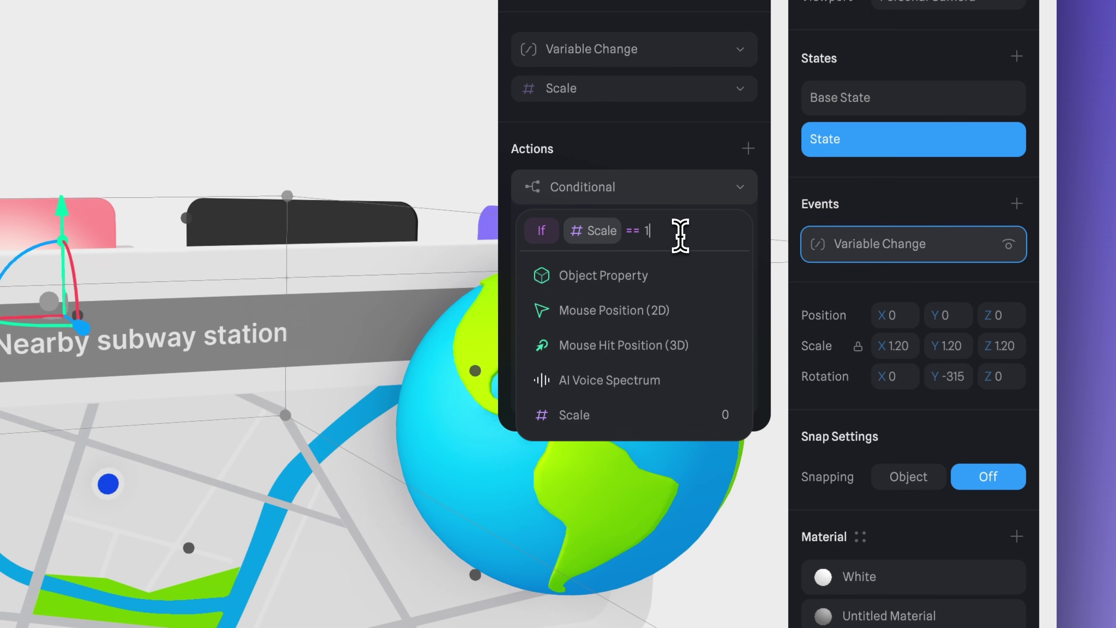
{"action": "key", "text": "Return"}
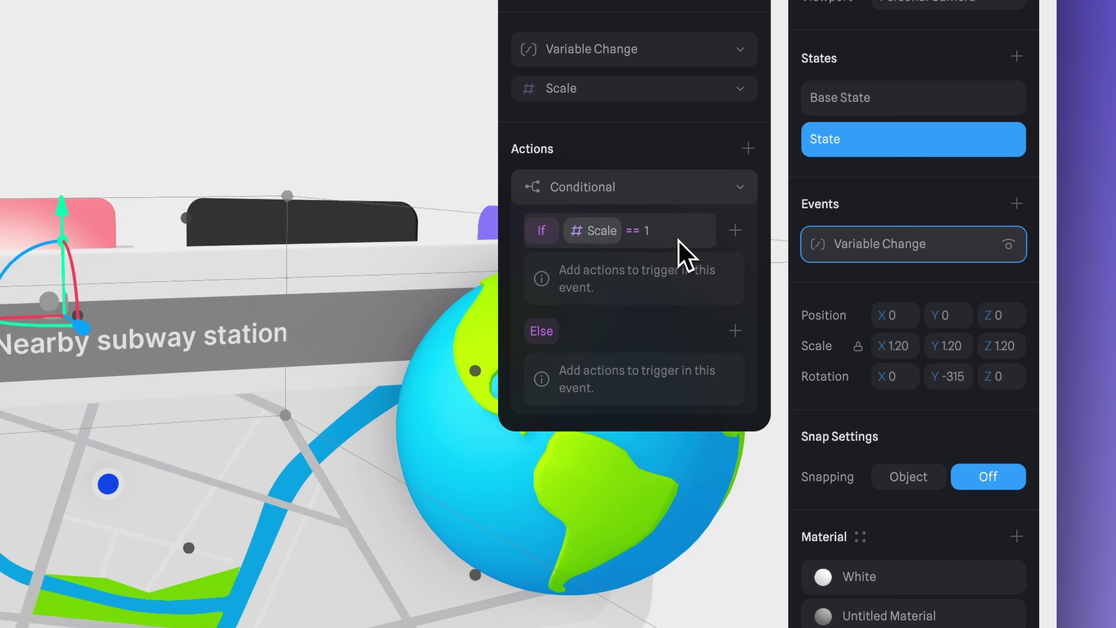
Add a transition with 0.40 duration to the if branch.
{"action": "left_click", "coordinate": [734, 230]}
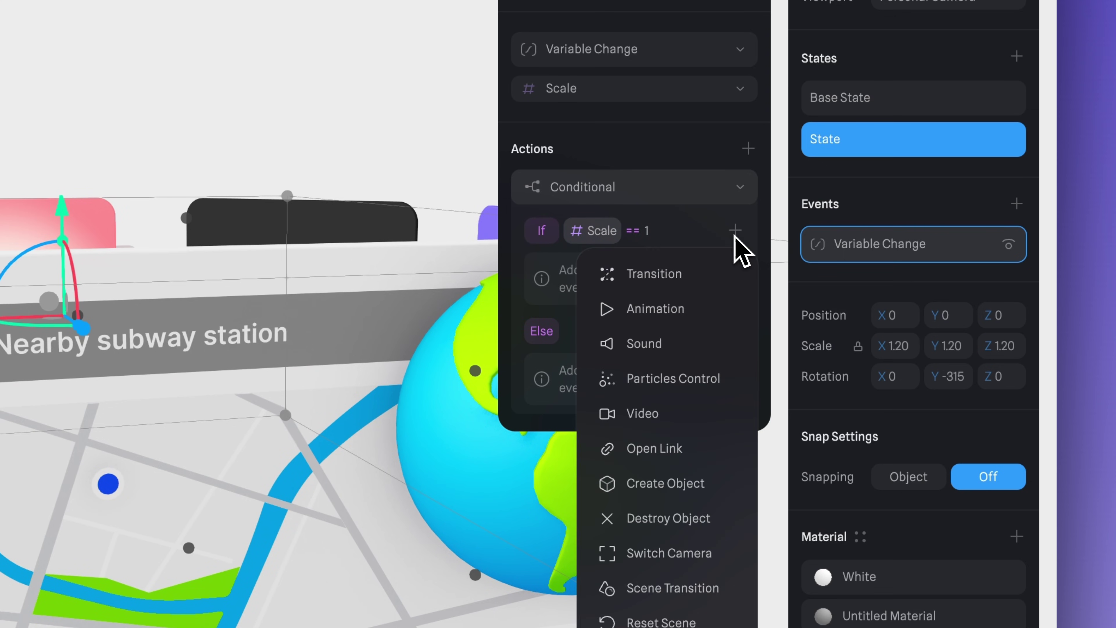
{"action": "left_click", "coordinate": [734, 277]}
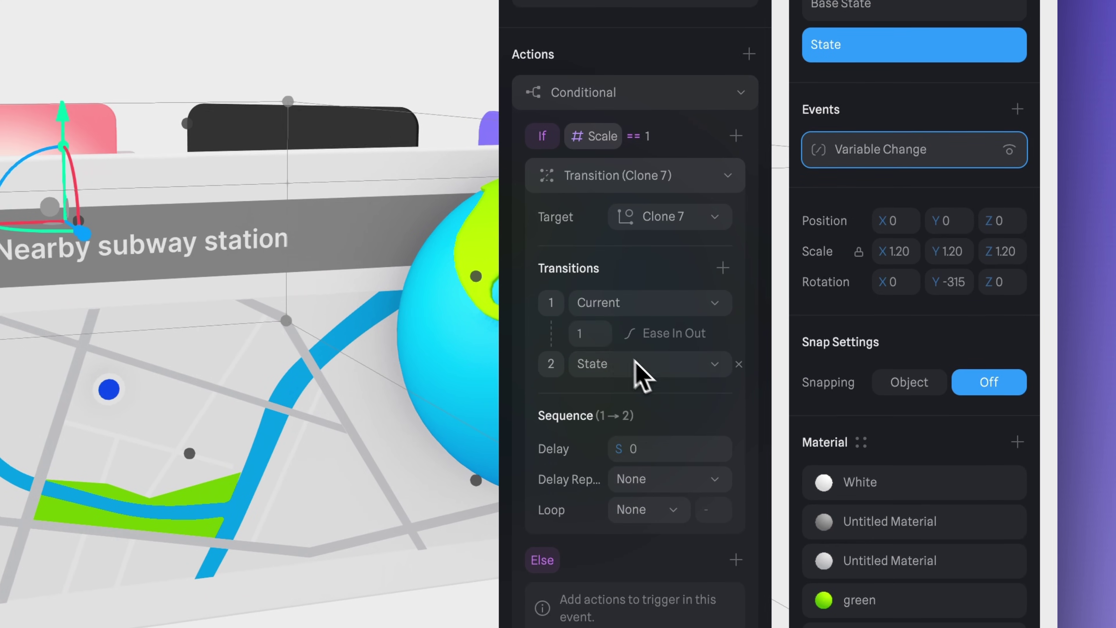
{"action": "left_click", "coordinate": [591, 334]}
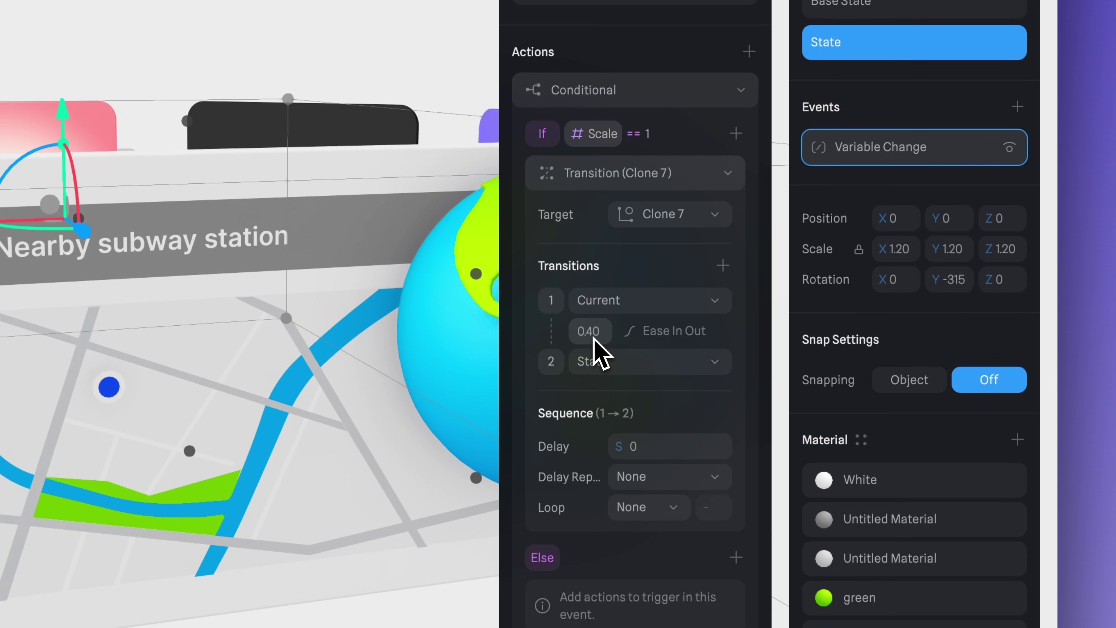
{"action": "key", "text": "Return"}
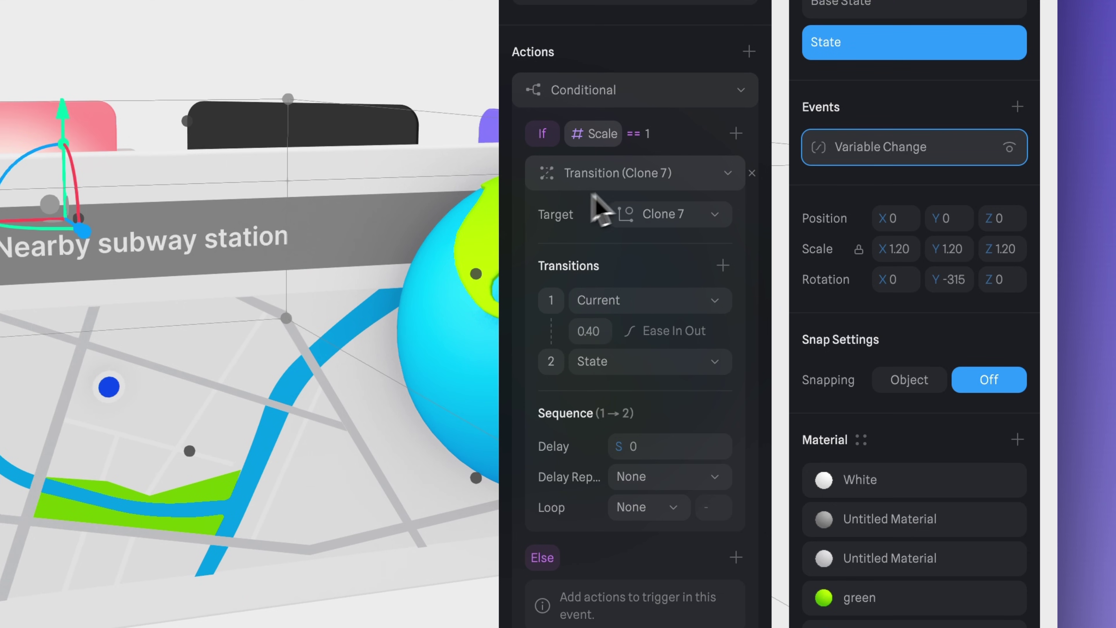
{"action": "left_click", "coordinate": [715, 183]}
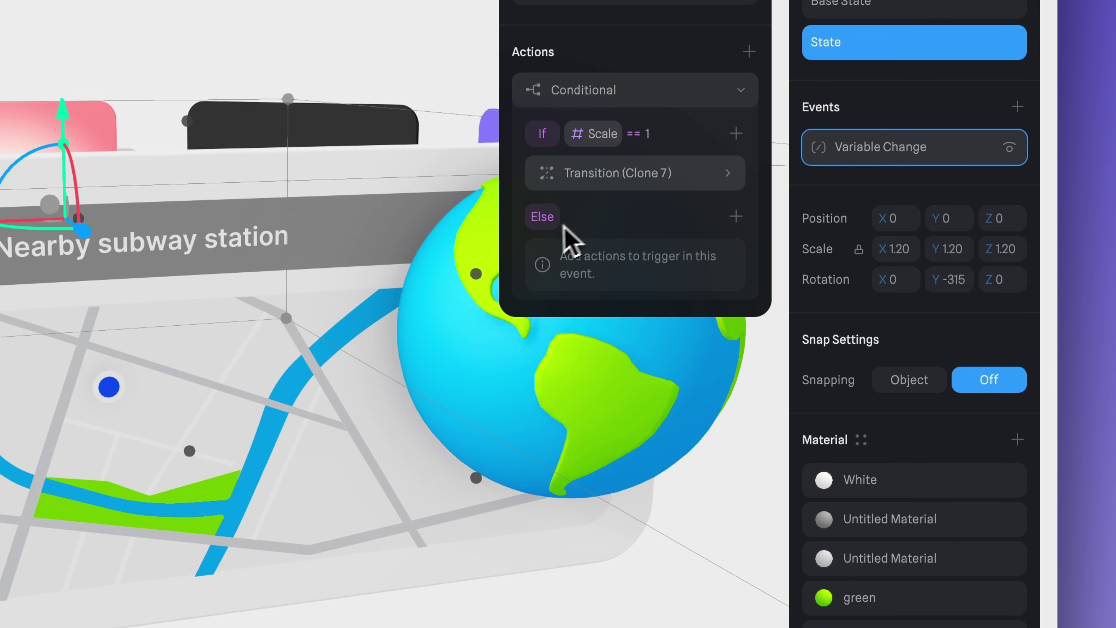
Add a 0.40 transition back to Base State in the else branch.
{"action": "left_click", "coordinate": [735, 217]}
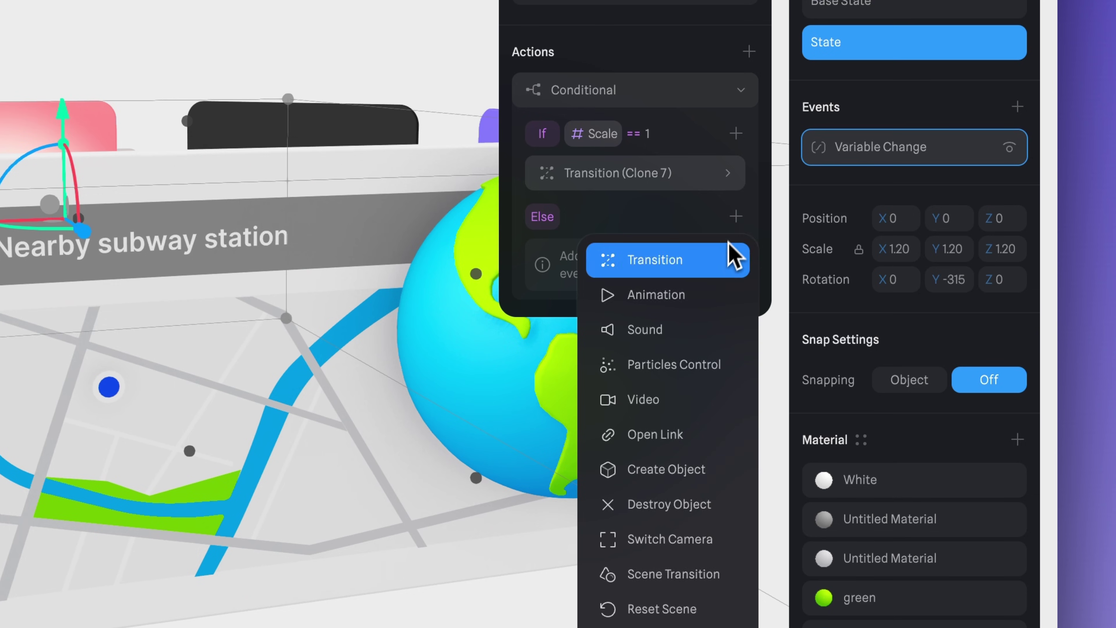
{"action": "left_click", "coordinate": [731, 258]}
{"action": "left_click", "coordinate": [668, 264]}
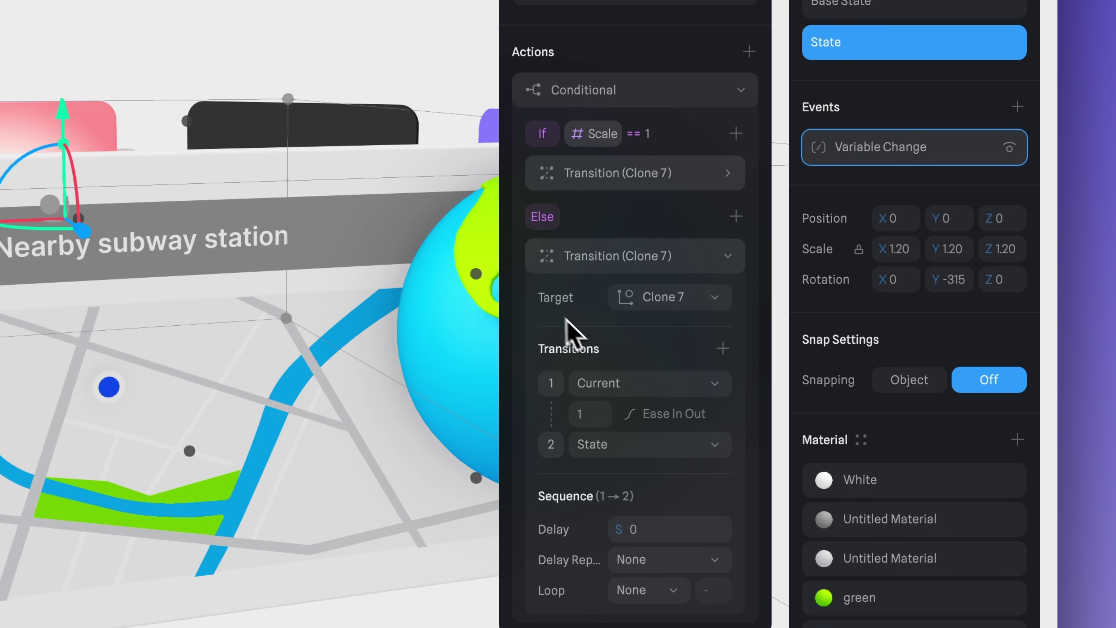
{"action": "left_click", "coordinate": [641, 444]}
{"action": "left_click", "coordinate": [646, 396]}
{"action": "left_click", "coordinate": [589, 420]}
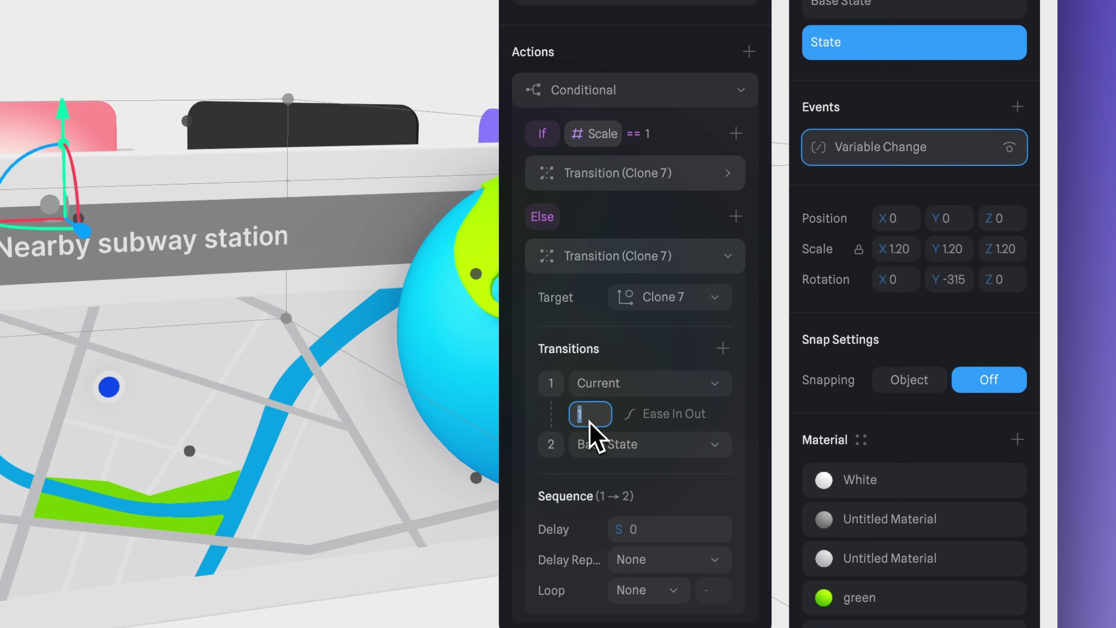
{"action": "key", "text": "Return"}
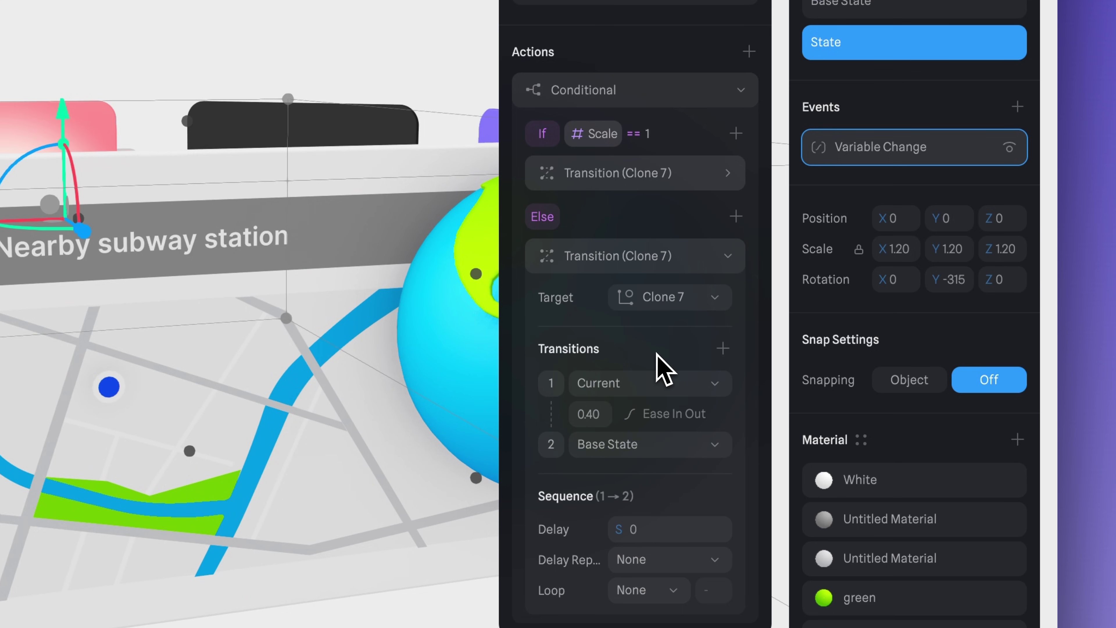
{"action": "left_click", "coordinate": [705, 266]}
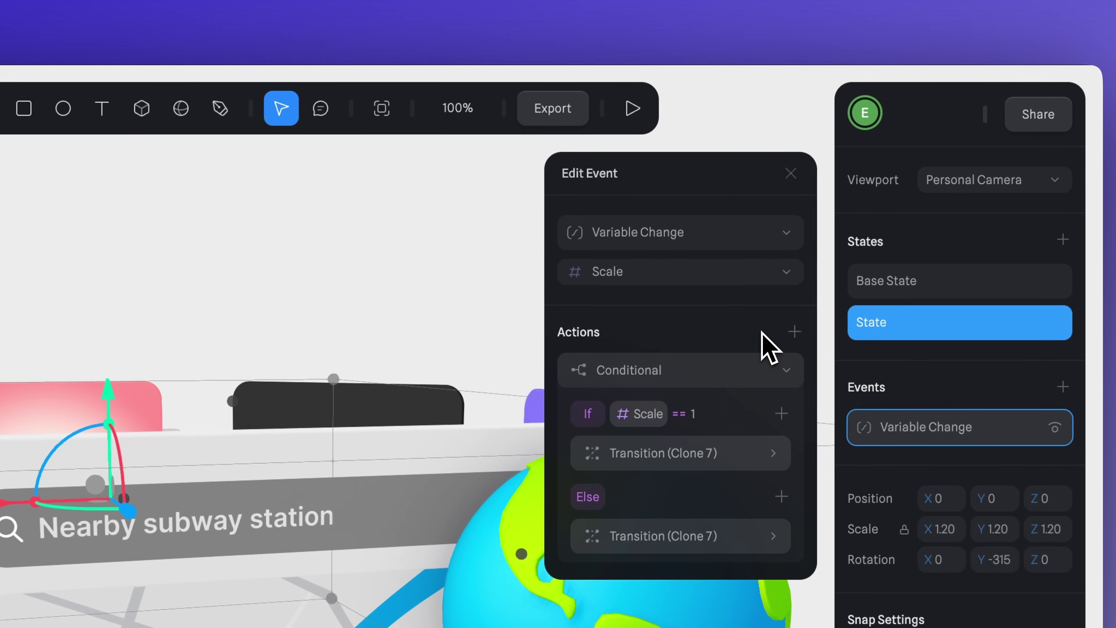
Add a new event triggered by changes to the Current variable.
{"action": "left_click", "coordinate": [790, 173]}
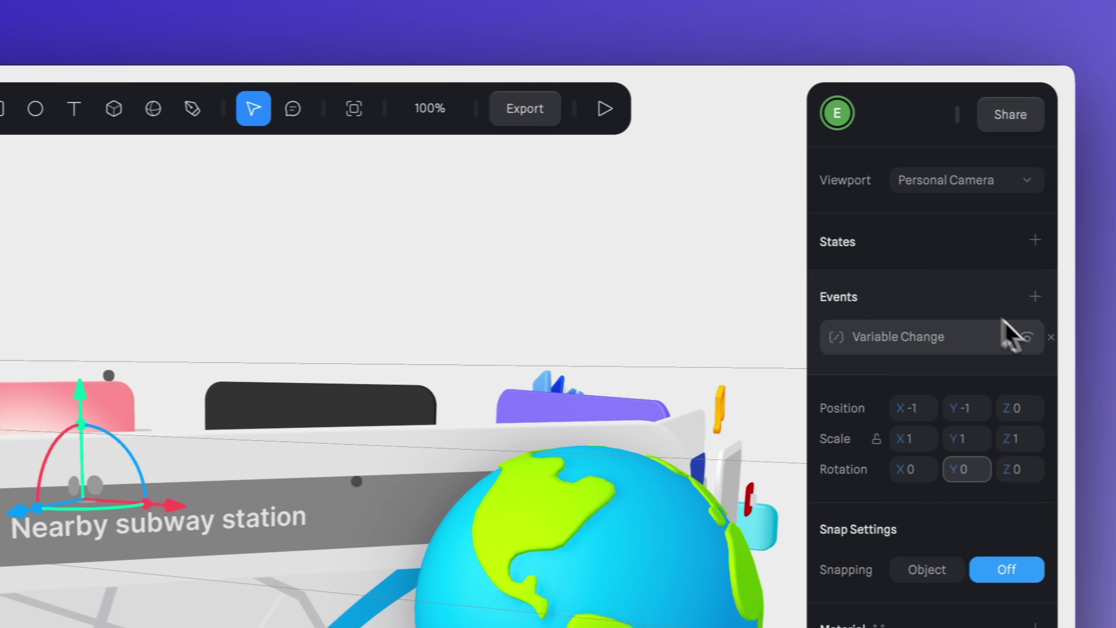
{"action": "left_click", "coordinate": [1062, 296]}
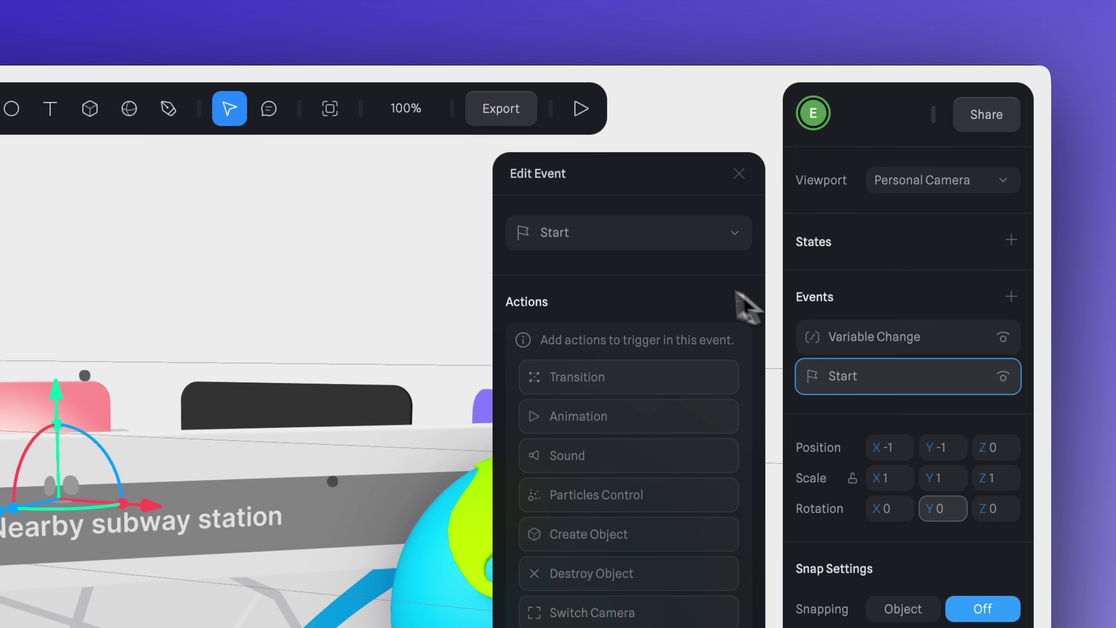
{"action": "left_click", "coordinate": [633, 239]}
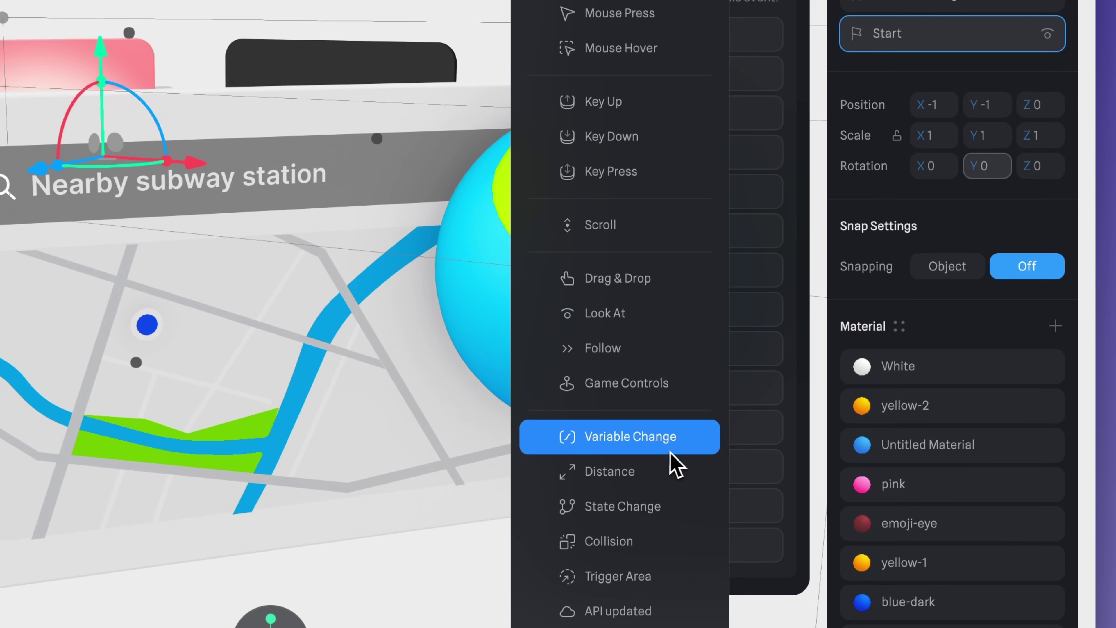
{"action": "left_click", "coordinate": [672, 457]}
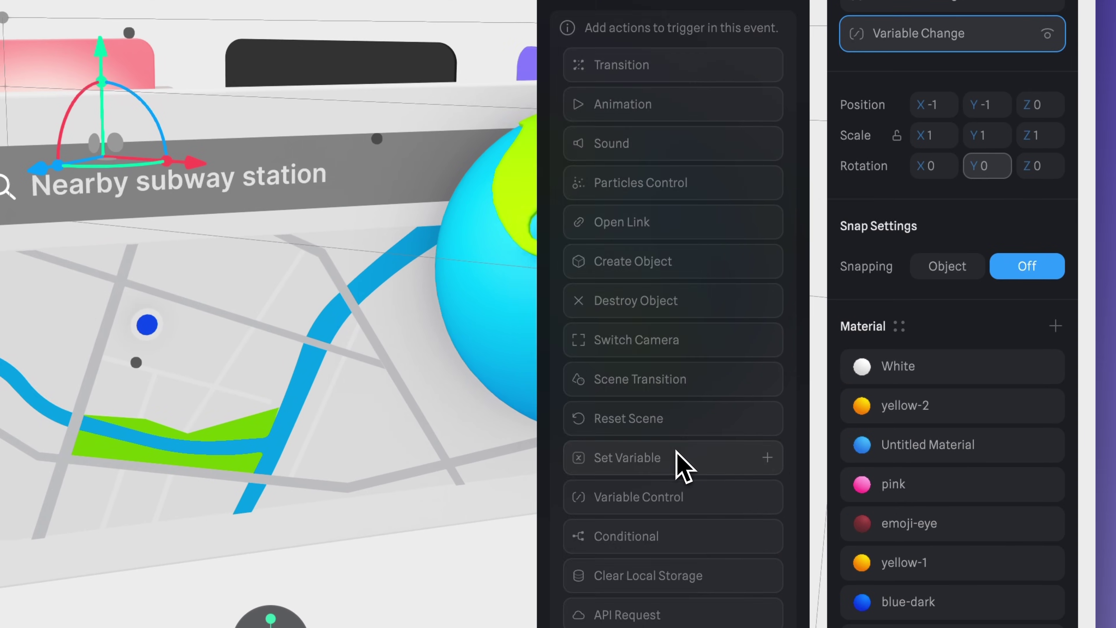
{"action": "left_click", "coordinate": [647, 176]}
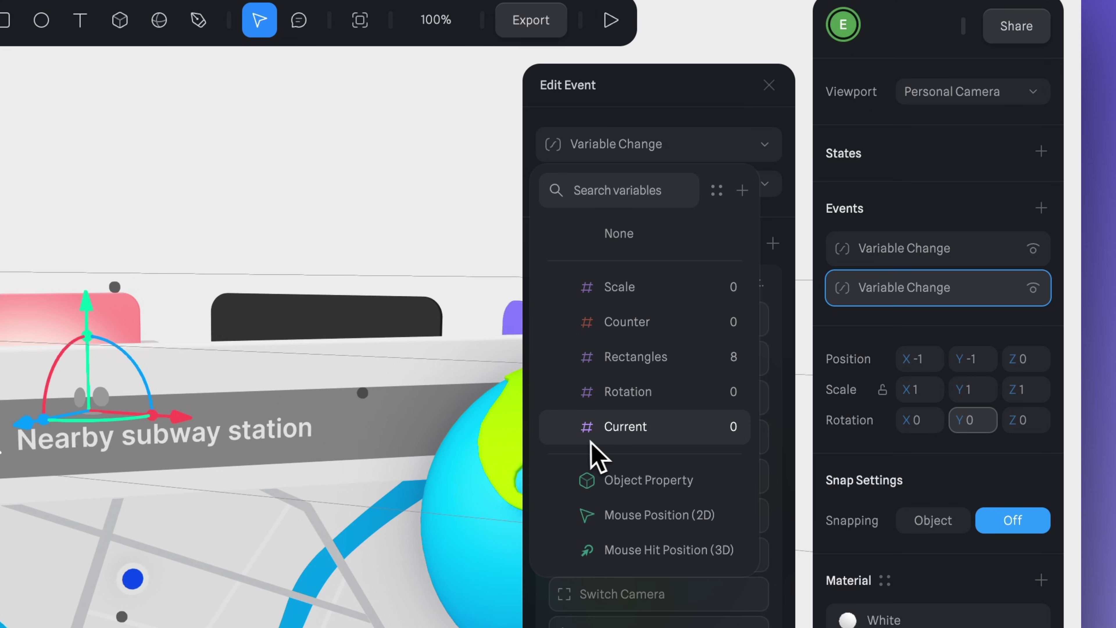
{"action": "left_click", "coordinate": [681, 439]}
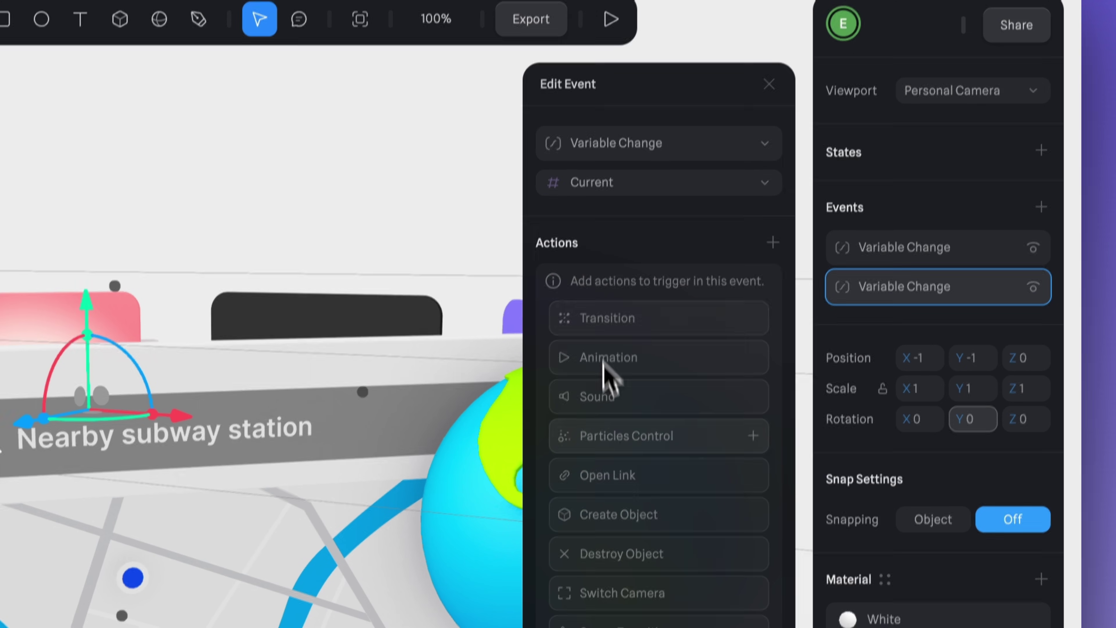
Point the event's Set Variable action at the Scale variable.
{"action": "scroll", "coordinate": [642, 456], "scroll_direction": "down", "scroll_amount": 10}
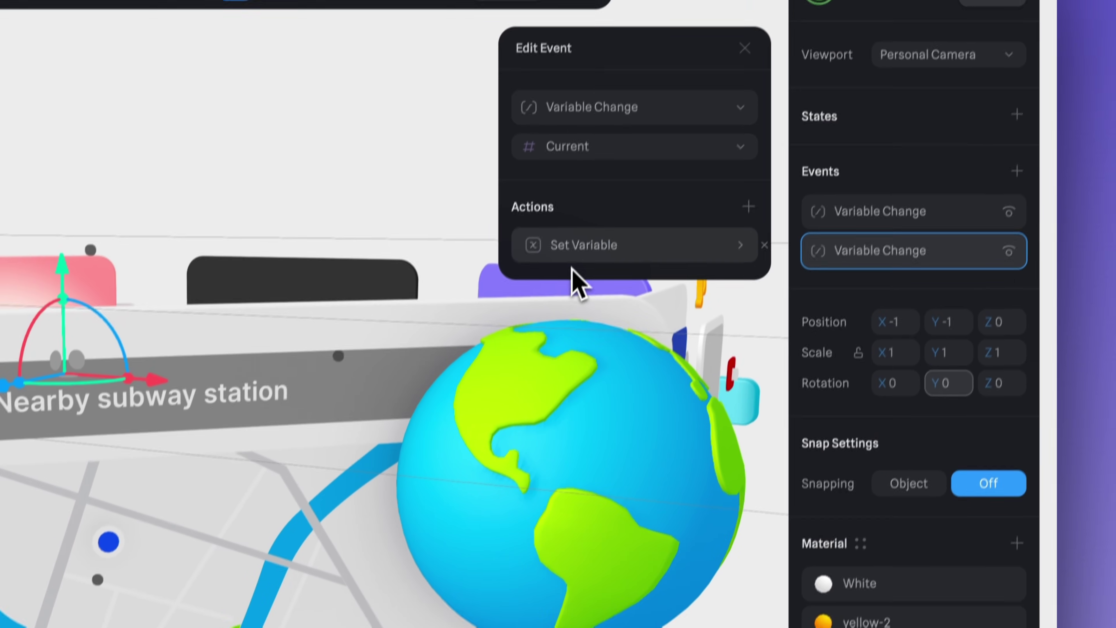
{"action": "left_click", "coordinate": [623, 34]}
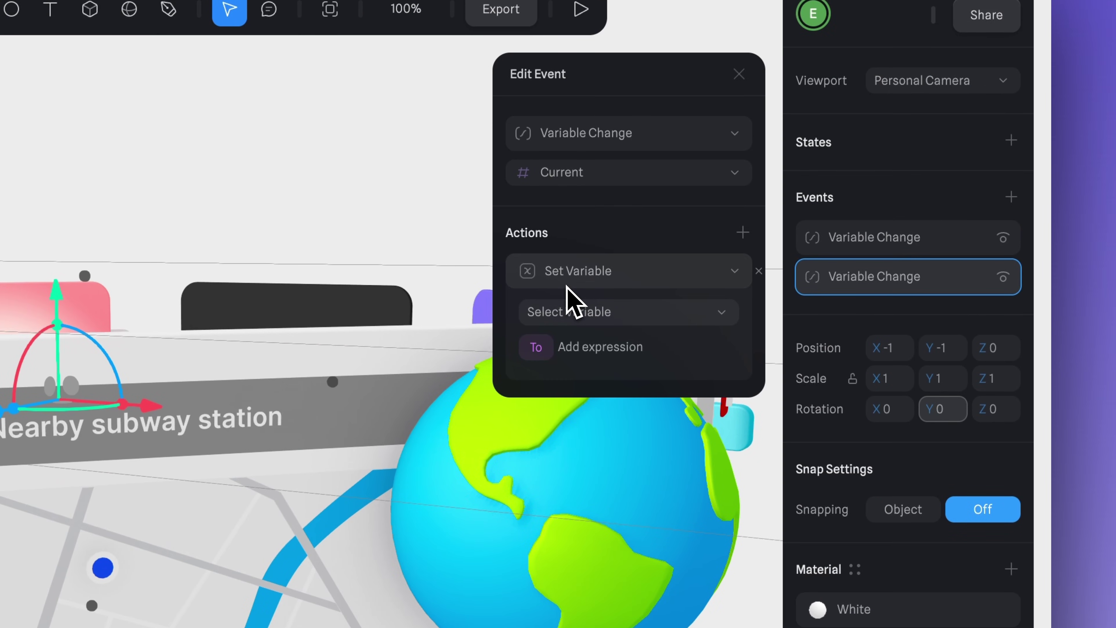
{"action": "left_click", "coordinate": [629, 313]}
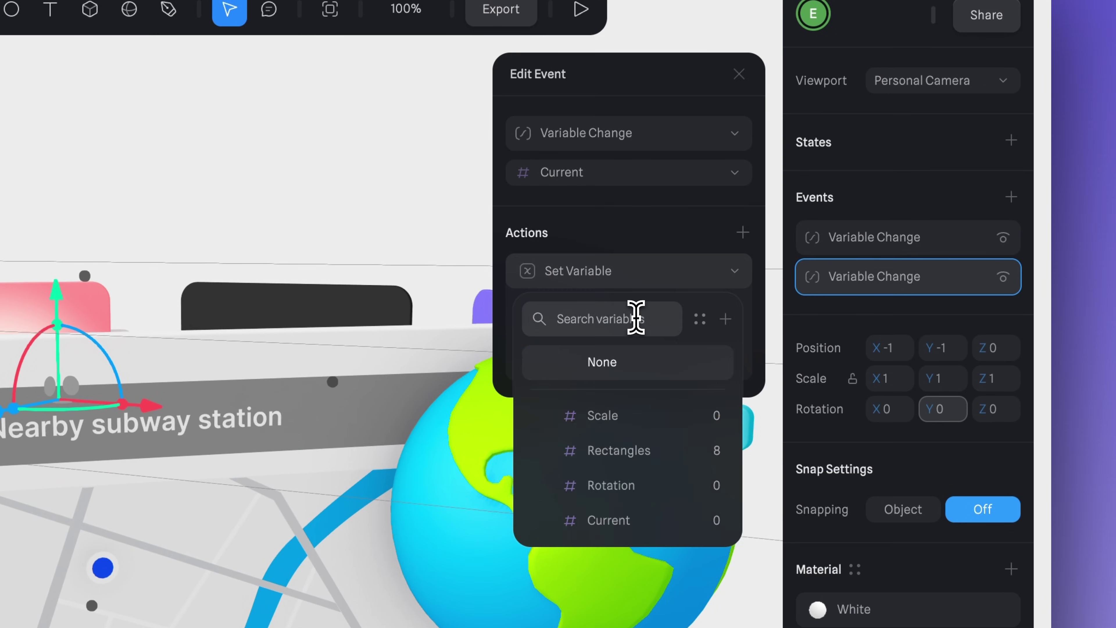
{"action": "left_click", "coordinate": [561, 431]}
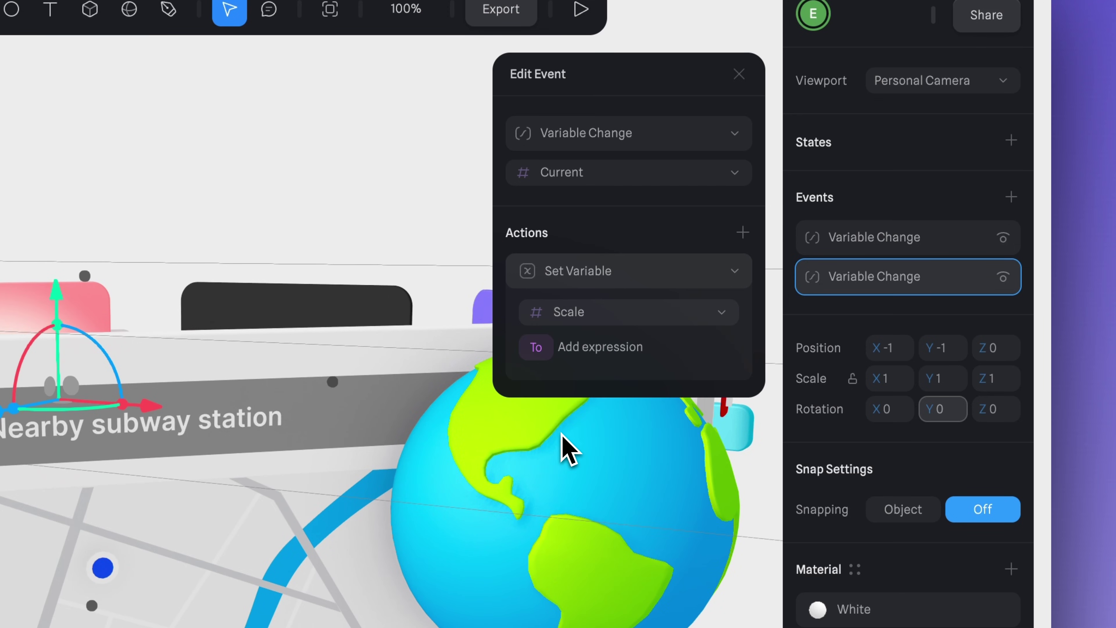
Enter the value expression ((Current % Rectangles) + Rectangles) % Rectangles.
{"action": "left_click", "coordinate": [633, 357]}
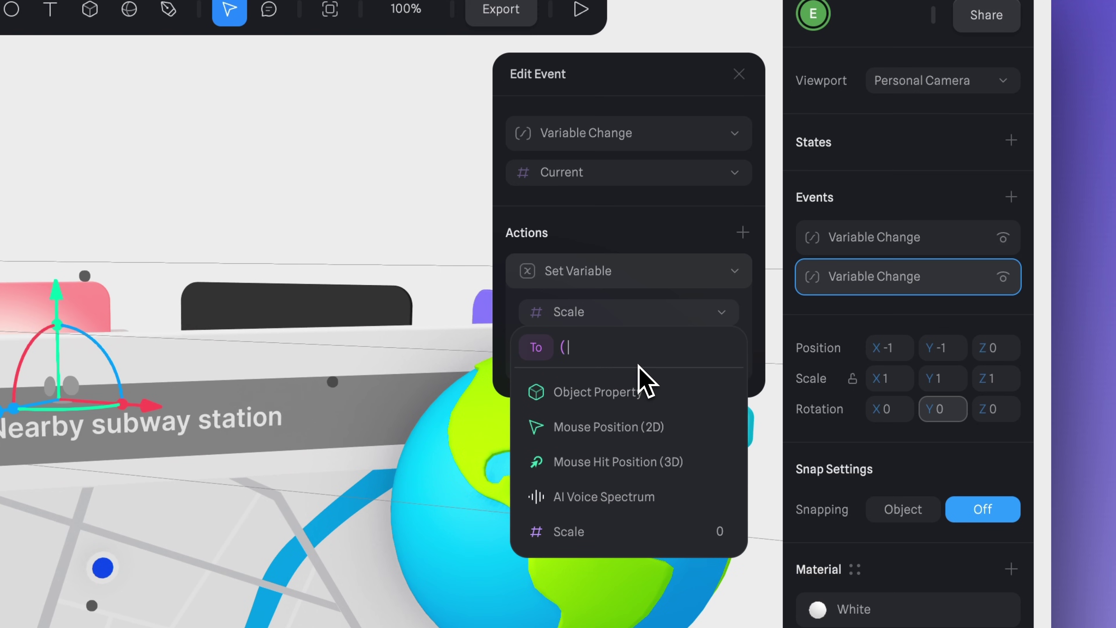
{"action": "type", "text": "( ( cur"}
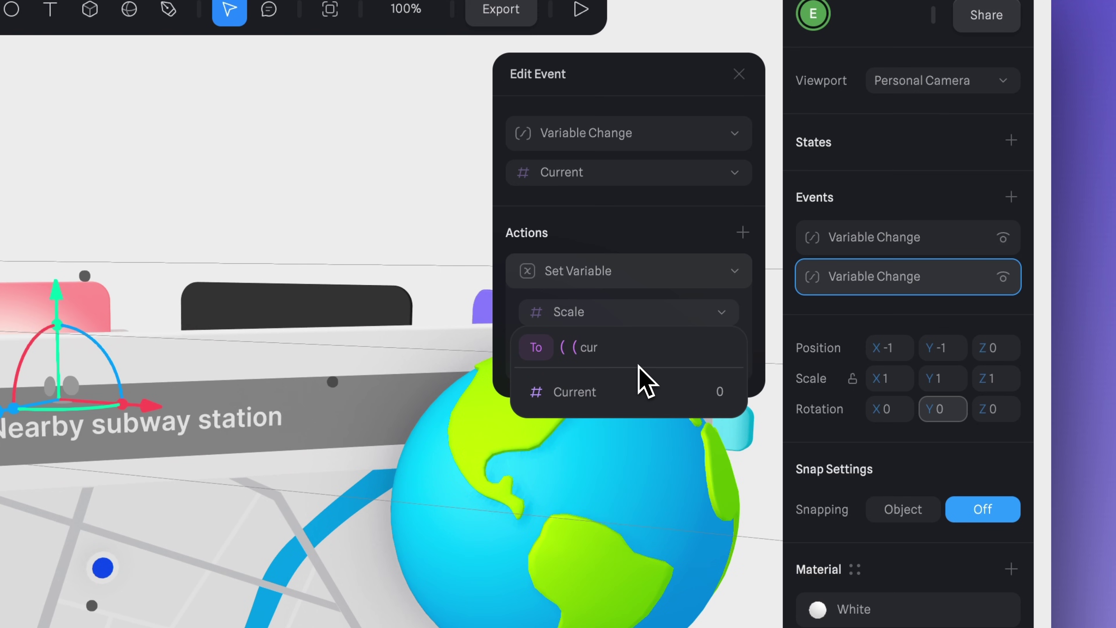
{"action": "left_click", "coordinate": [611, 392]}
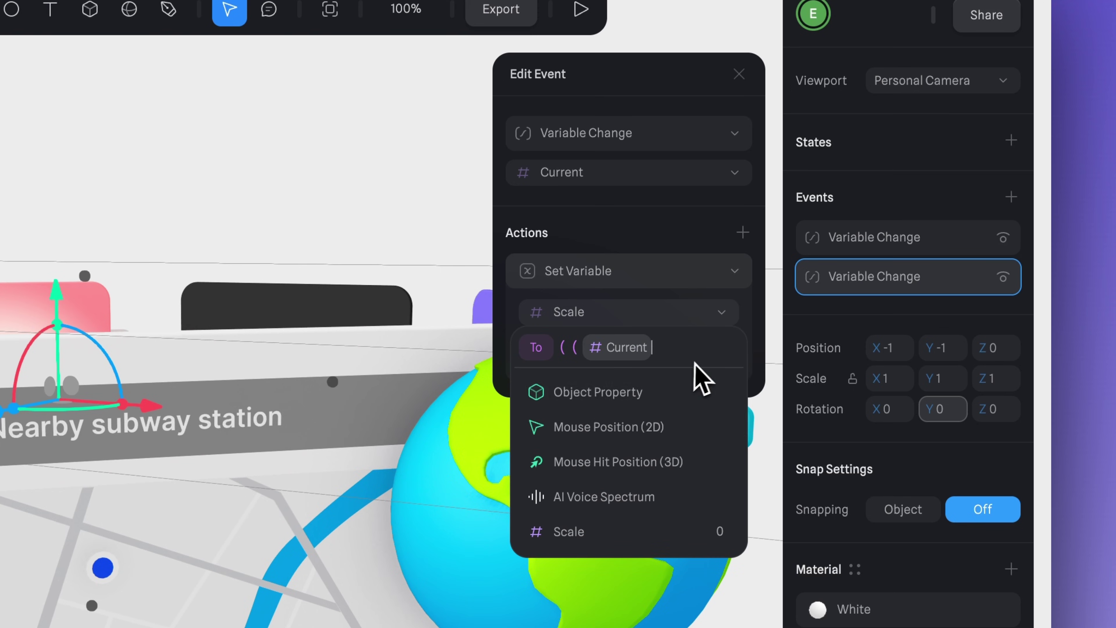
{"action": "type", "text": "% rec"}
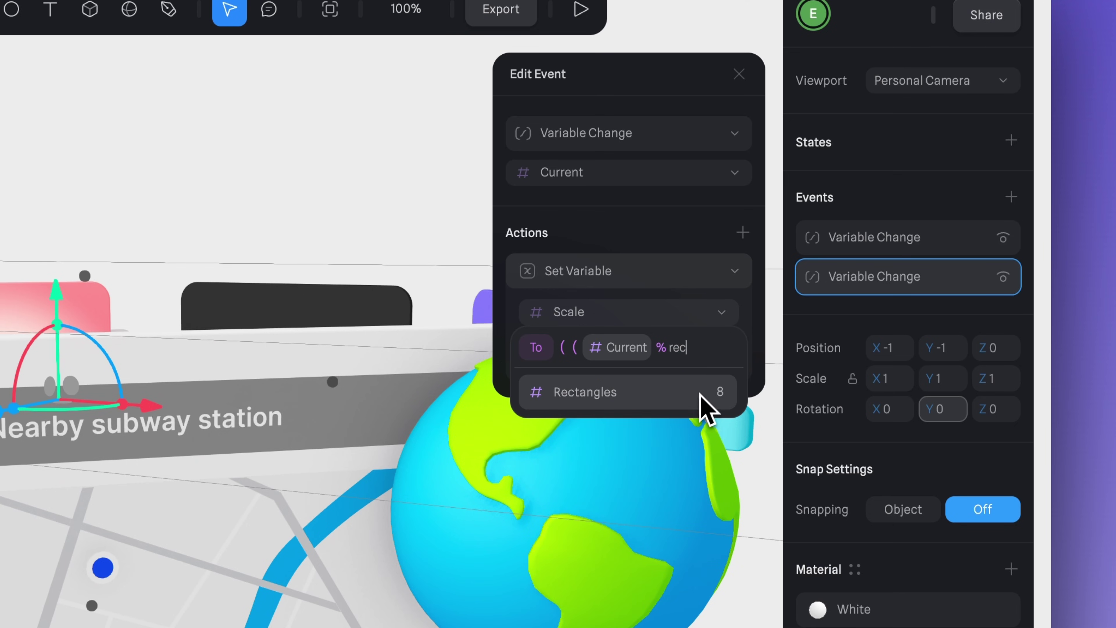
{"action": "left_click", "coordinate": [722, 405]}
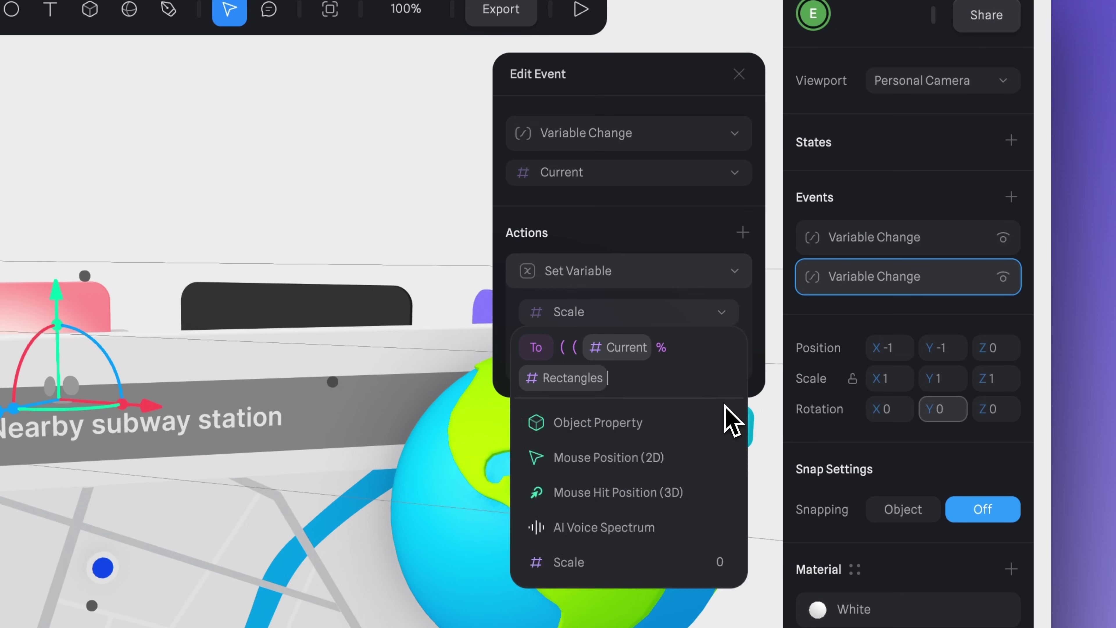
{"action": "type", "text": "+ rect"}
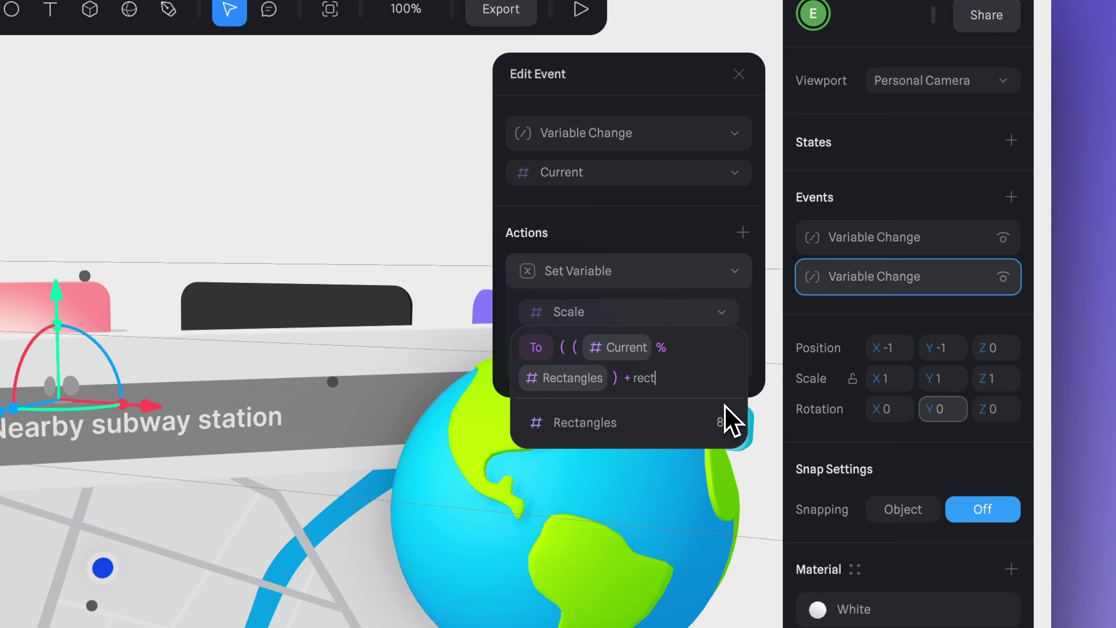
{"action": "left_click", "coordinate": [726, 436]}
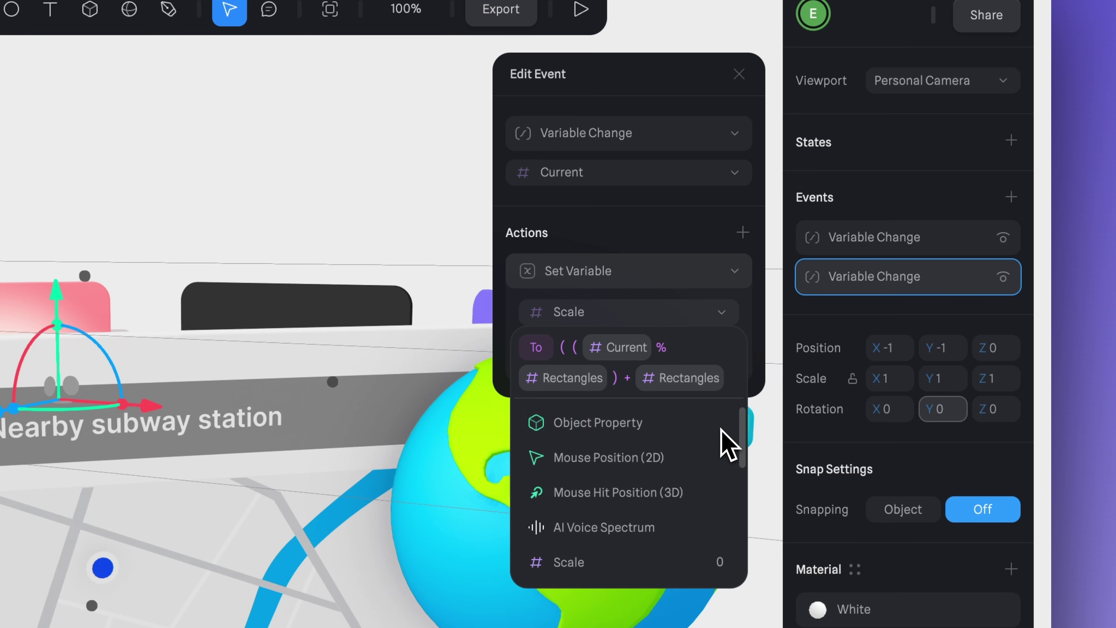
{"action": "type", "text": ") "}
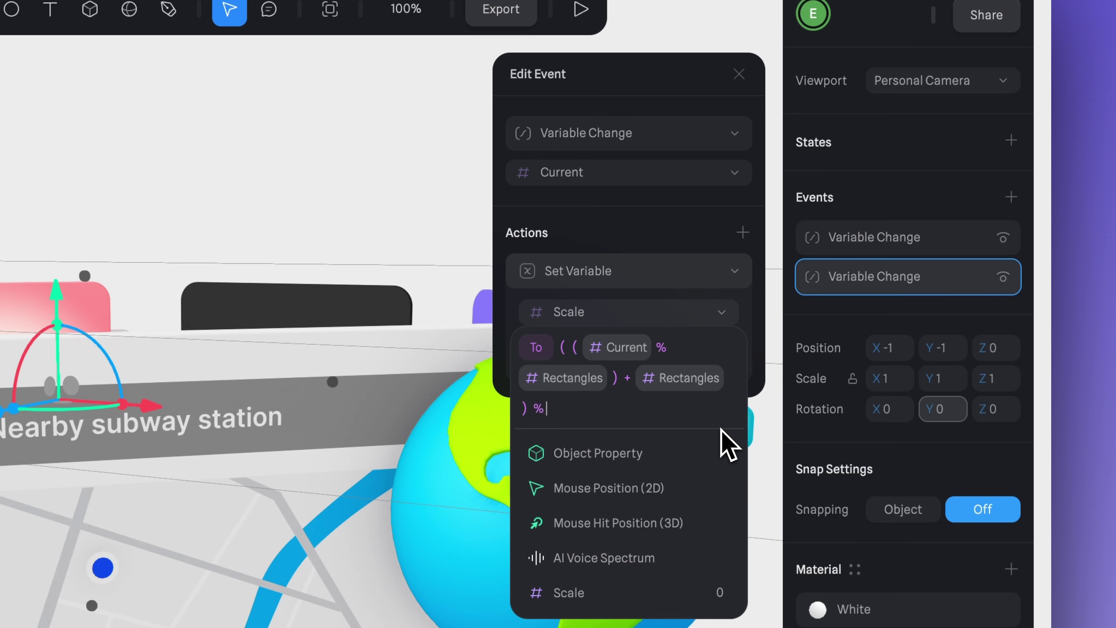
{"action": "type", "text": "% rec"}
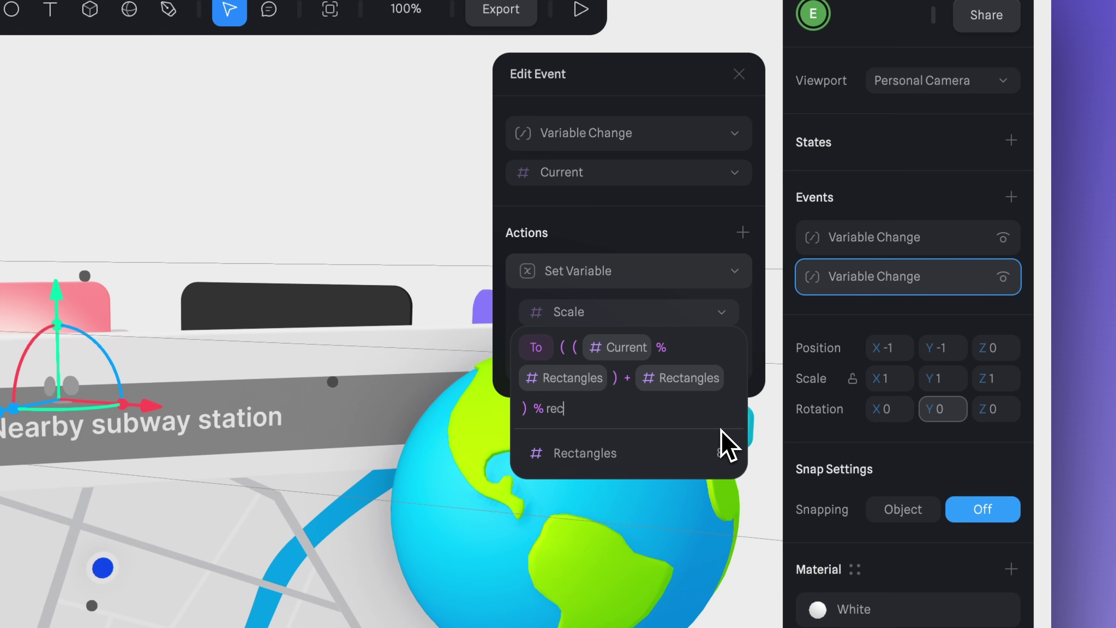
{"action": "left_click", "coordinate": [604, 457]}
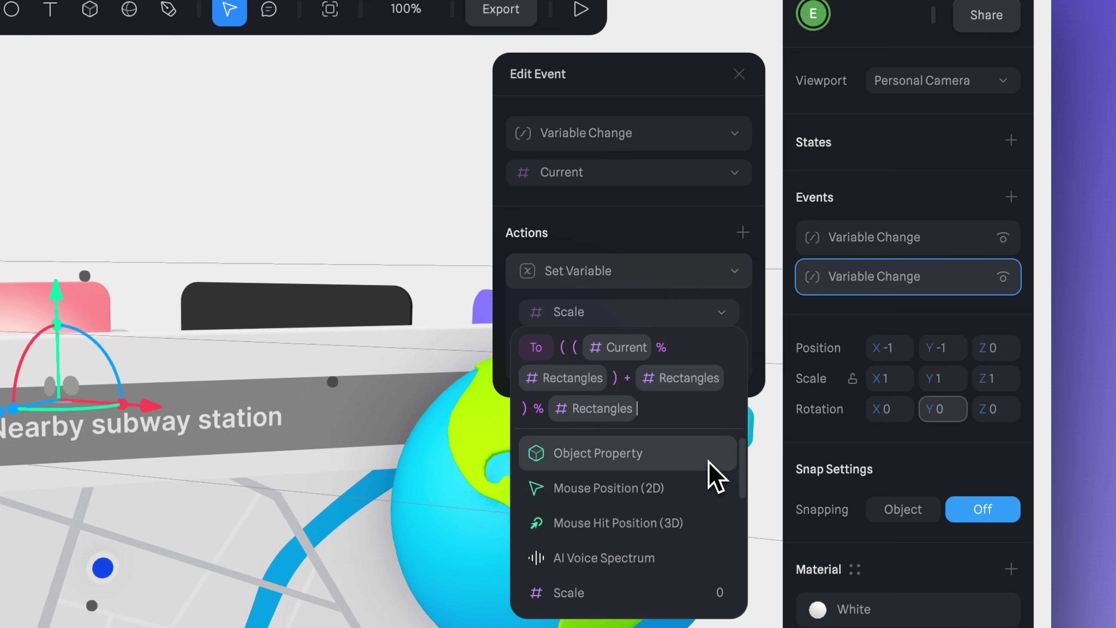
Close the event editor and advance the carousel forward two cards to the video card.
{"action": "left_click", "coordinate": [761, 316]}
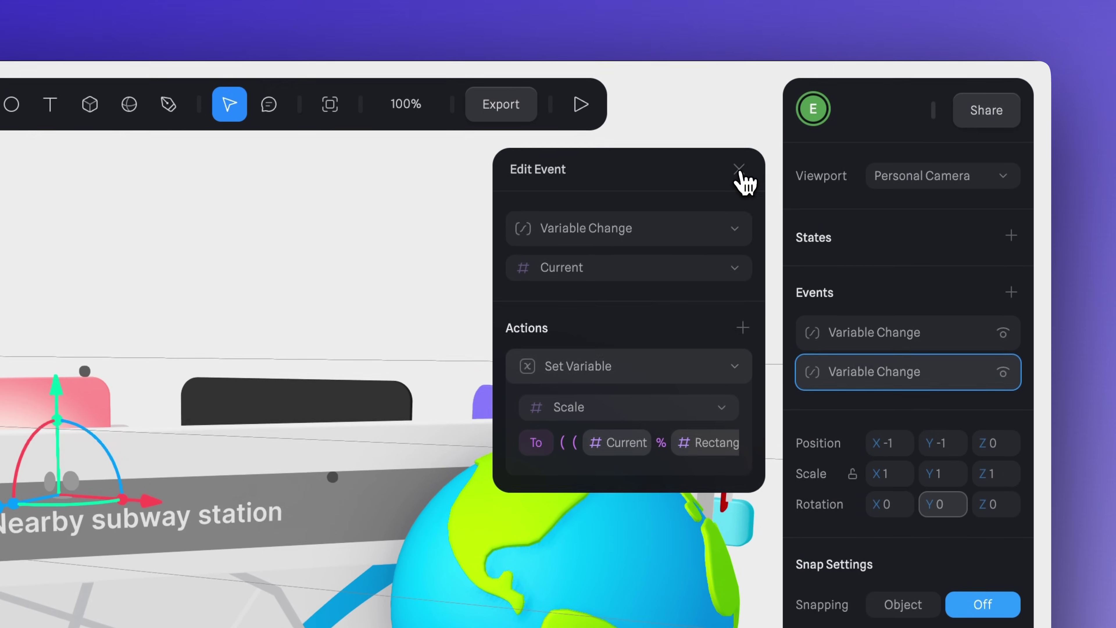
{"action": "left_click", "coordinate": [739, 74]}
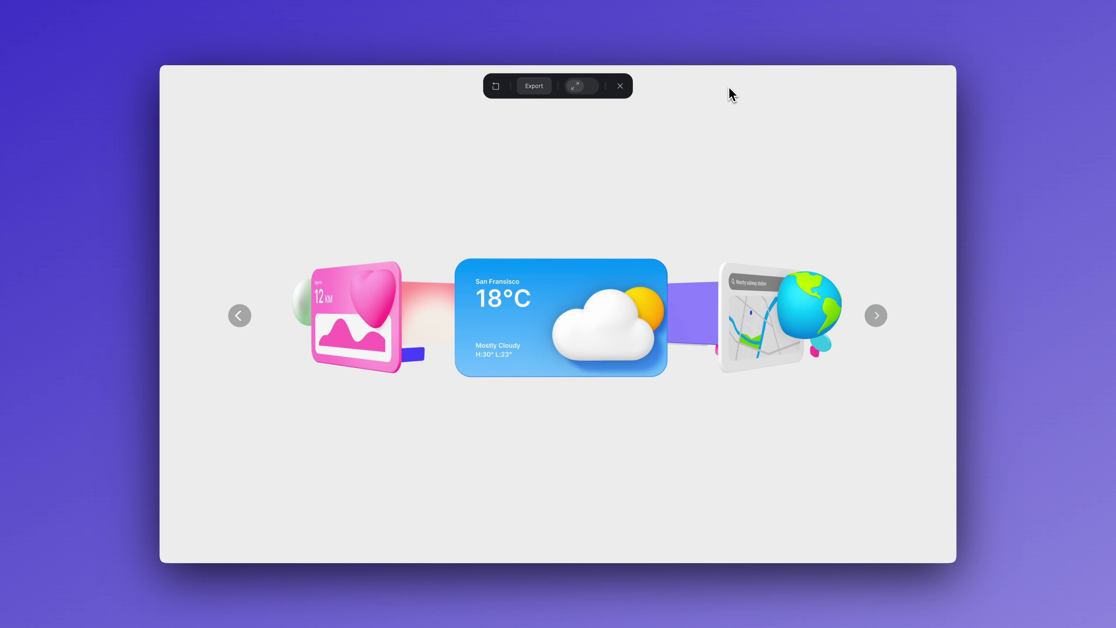
{"action": "left_click", "coordinate": [875, 315]}
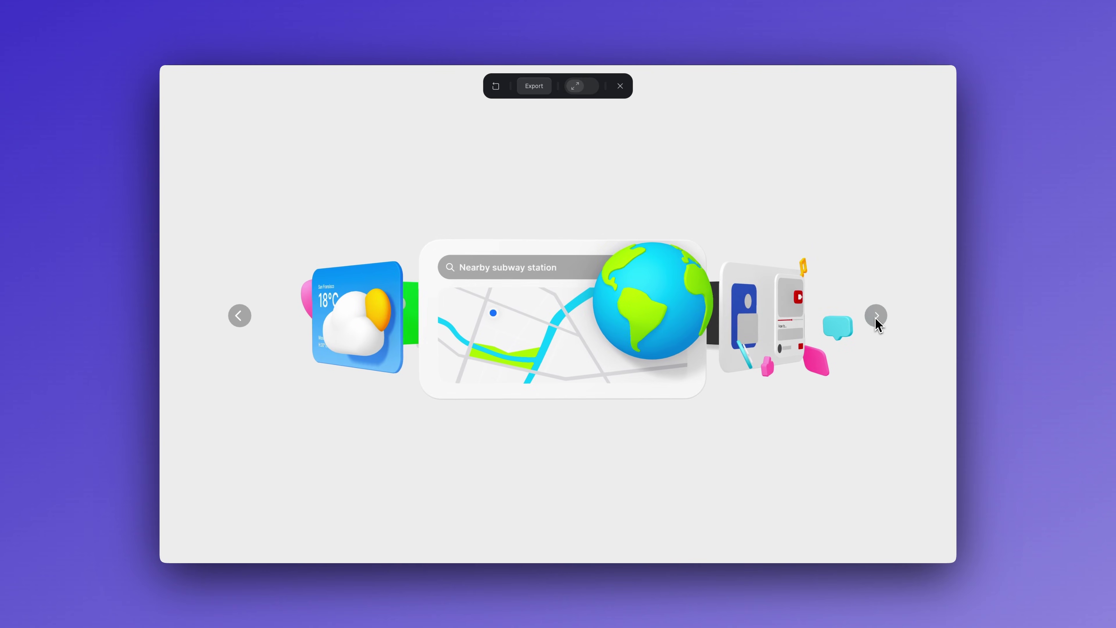
{"action": "left_click", "coordinate": [875, 317]}
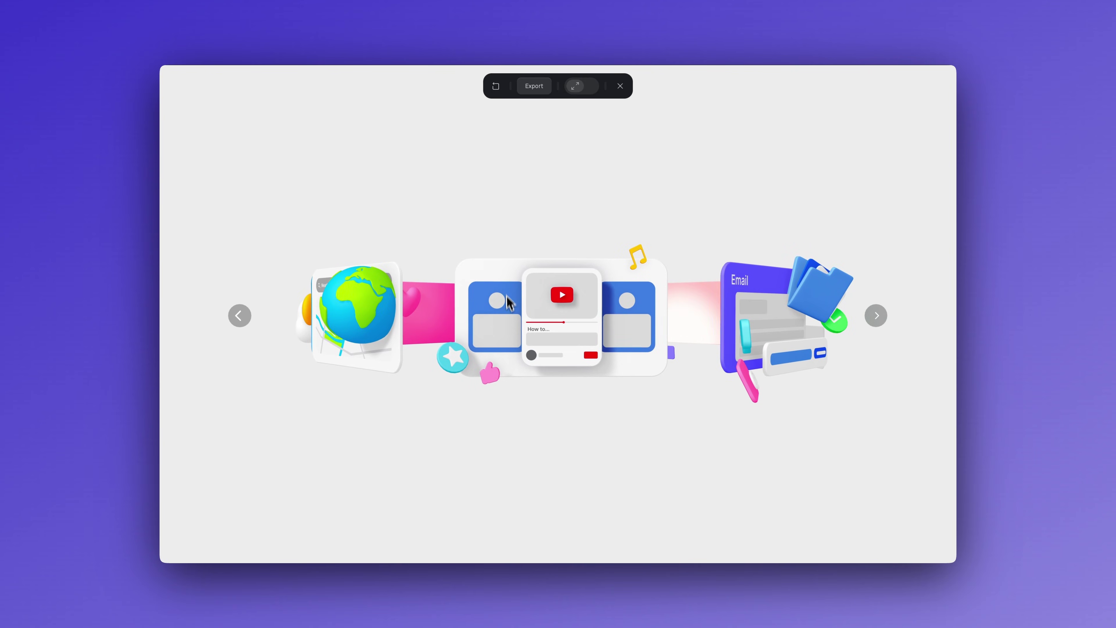
Rotate the carousel back two cards, then forward past the map card, and close the preview.
{"action": "left_click", "coordinate": [240, 316]}
{"action": "left_click", "coordinate": [240, 316]}
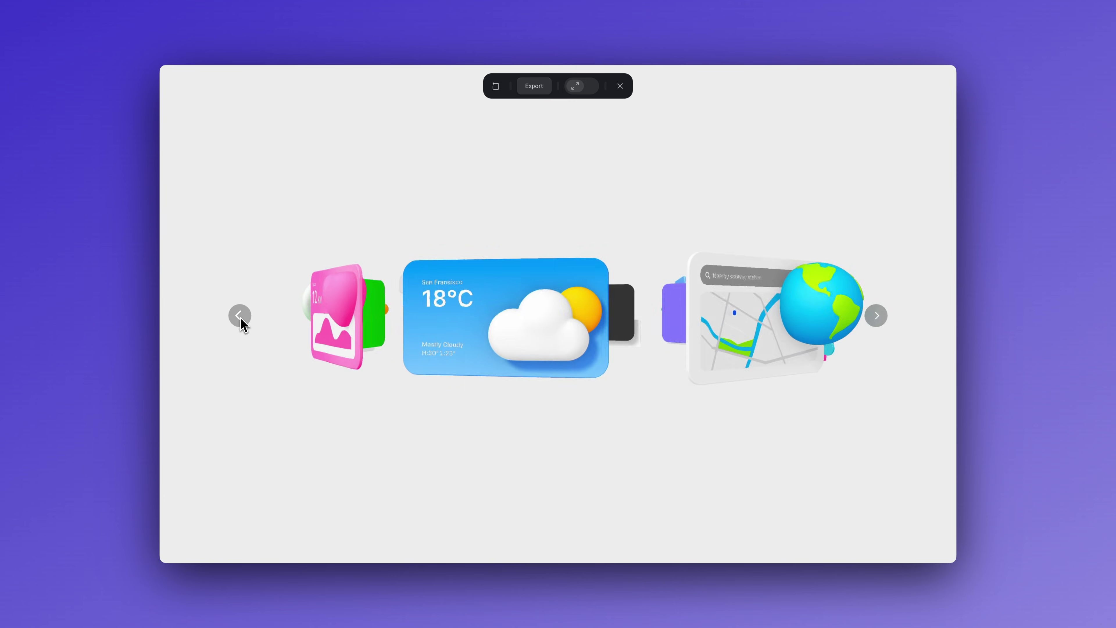
{"action": "left_click", "coordinate": [876, 323]}
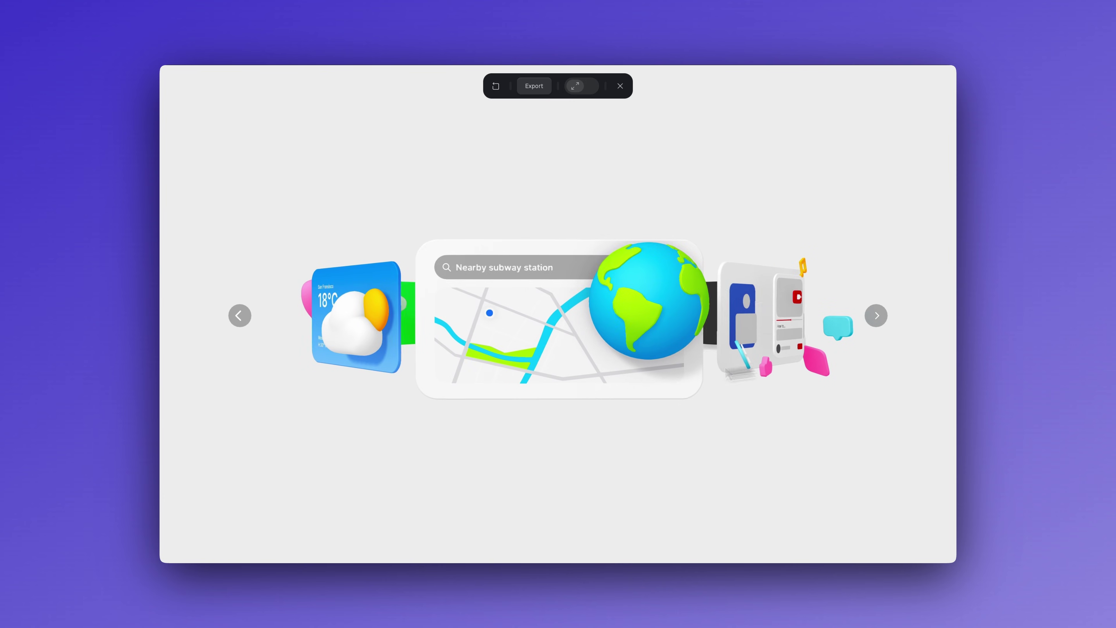
{"action": "left_click", "coordinate": [877, 316]}
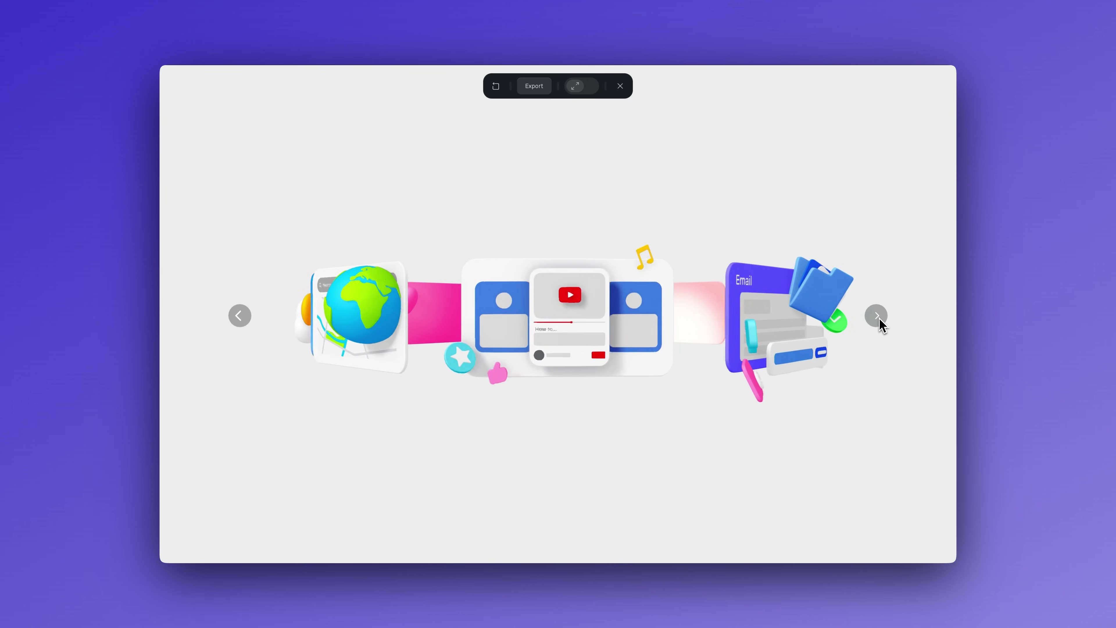
{"action": "left_click", "coordinate": [619, 85]}
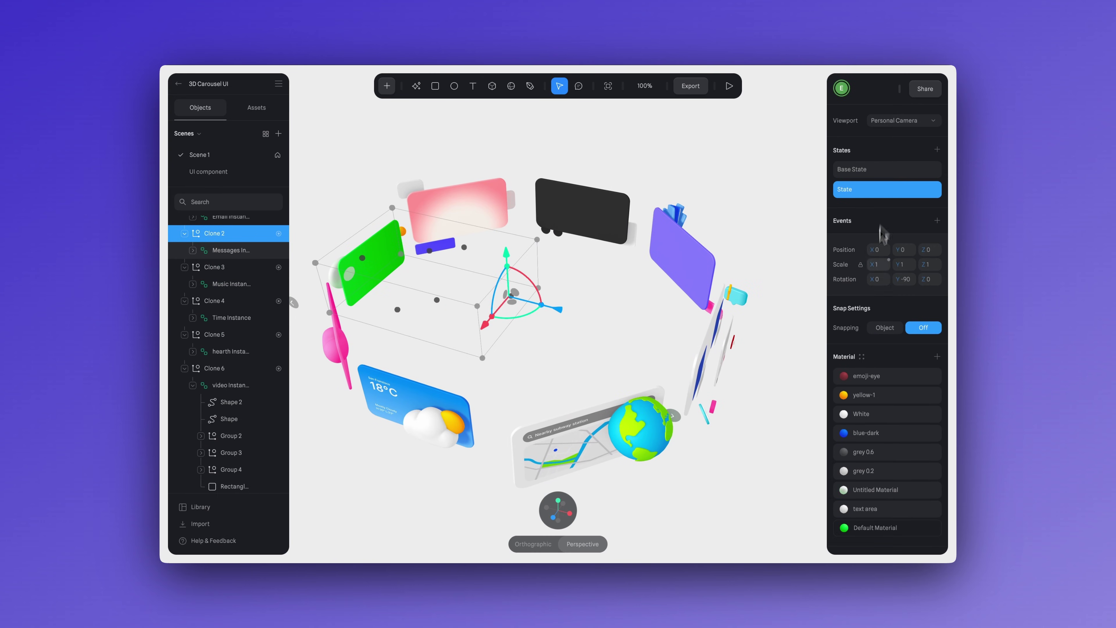
Scale the card up to 1.20 in its state, then select the Clone 7 card to view its events.
{"action": "left_click_drag", "start_coordinate": [875, 264], "coordinate": [881, 273]}
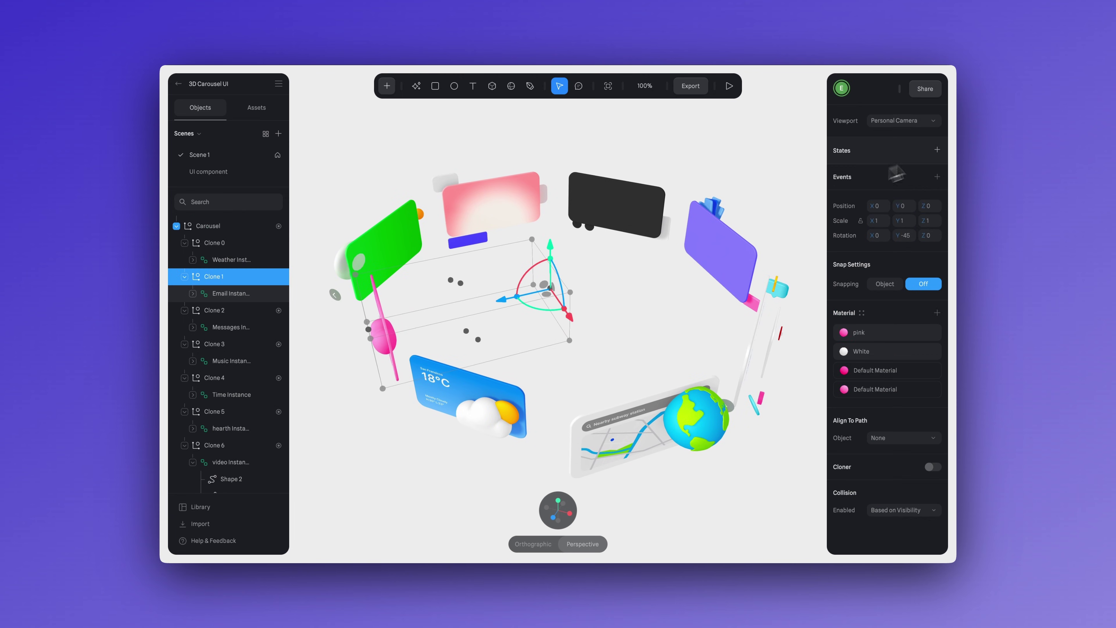
{"action": "left_click", "coordinate": [937, 149]}
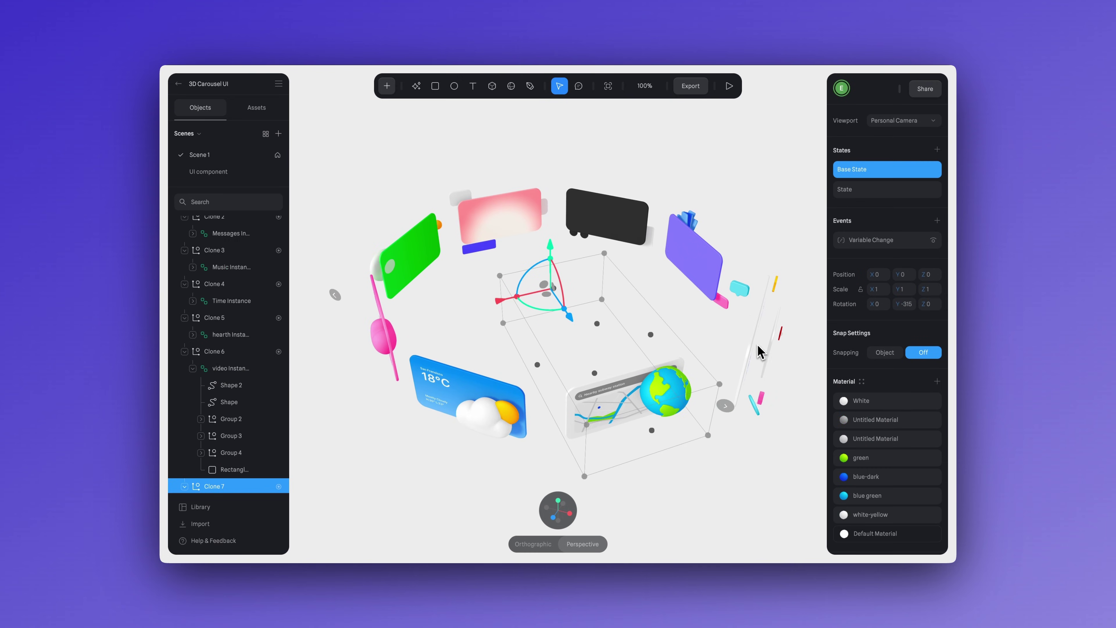
{"action": "left_click", "coordinate": [767, 362]}
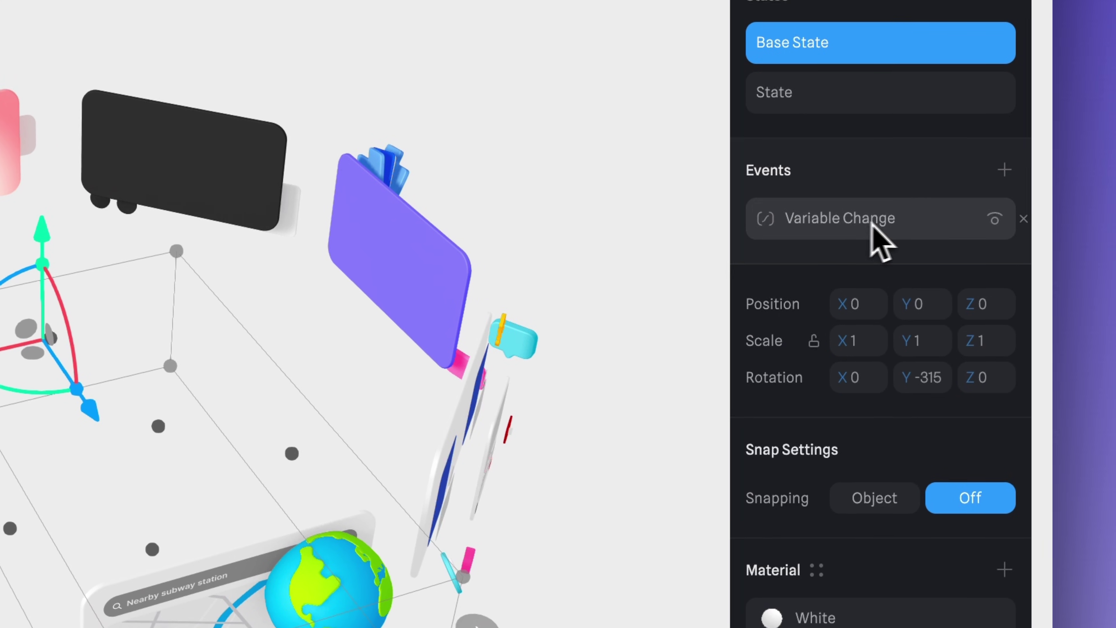
Copy the Variable Change event and select the clone rotated -270 to receive it.
{"action": "right_click", "coordinate": [886, 224]}
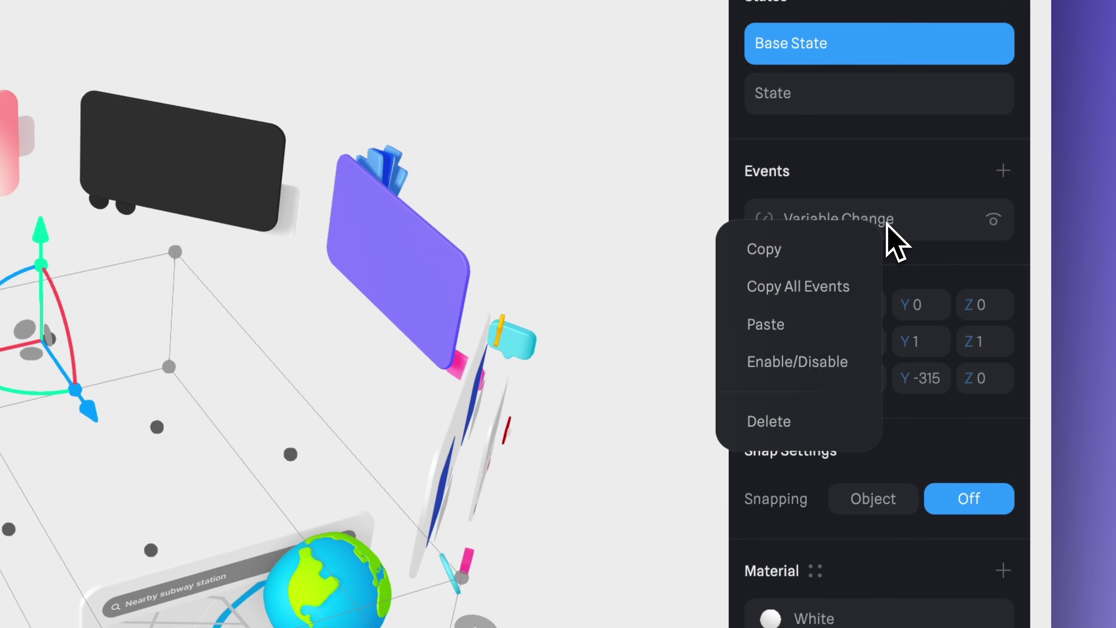
{"action": "left_click", "coordinate": [836, 257]}
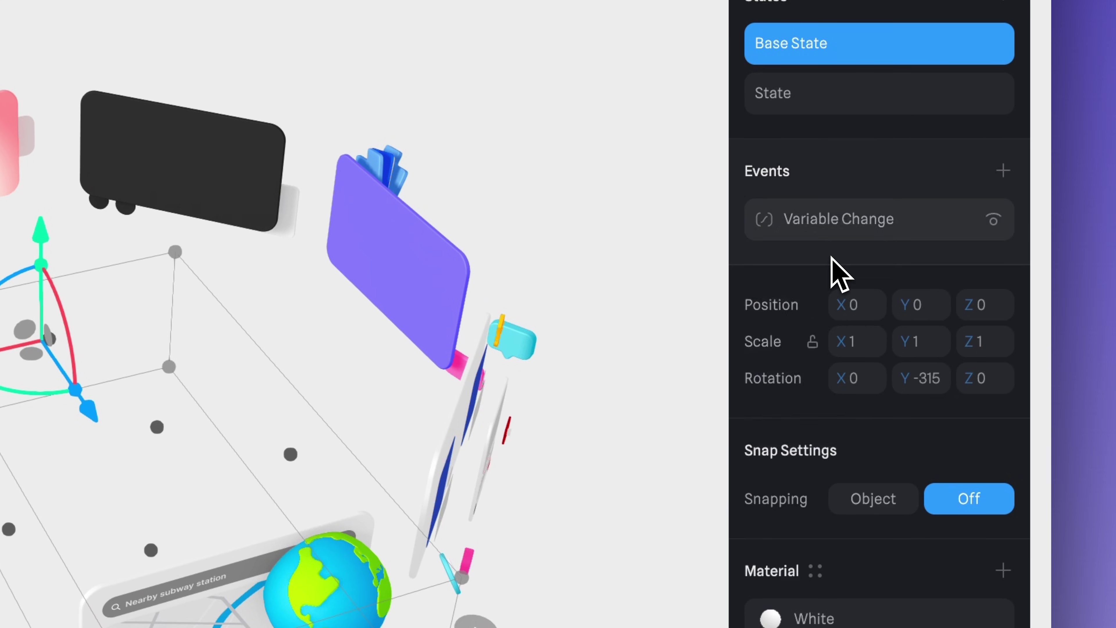
{"action": "left_click", "coordinate": [479, 367]}
{"action": "left_click", "coordinate": [469, 361]}
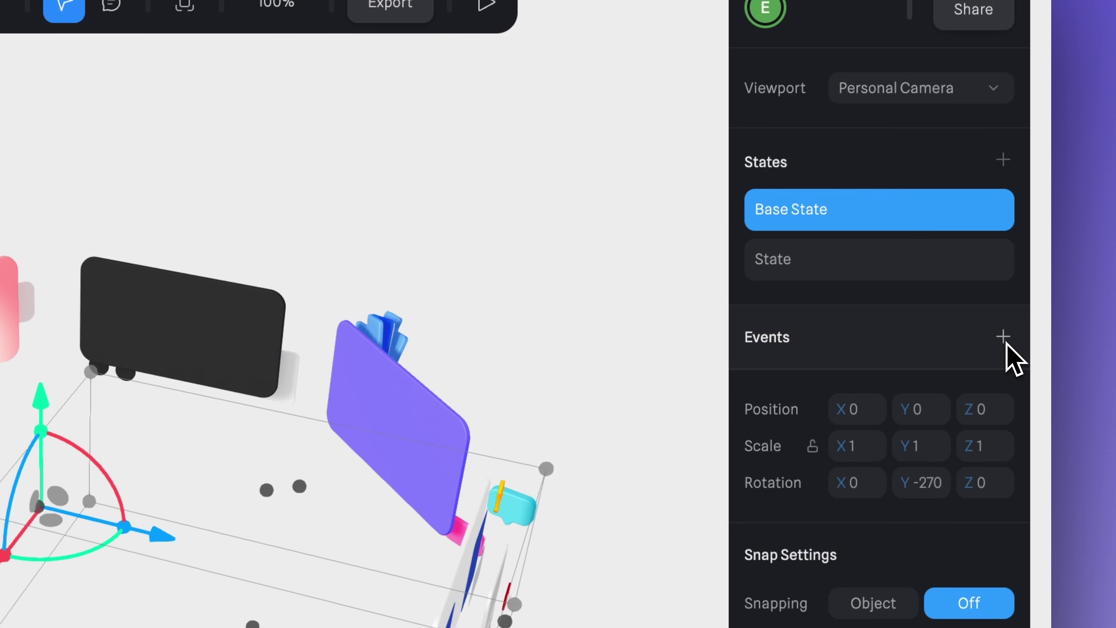
Paste the copied Variable Change event onto Clone 6 and delete the unneeded Start event.
{"action": "left_click", "coordinate": [1003, 337]}
{"action": "right_click", "coordinate": [887, 395]}
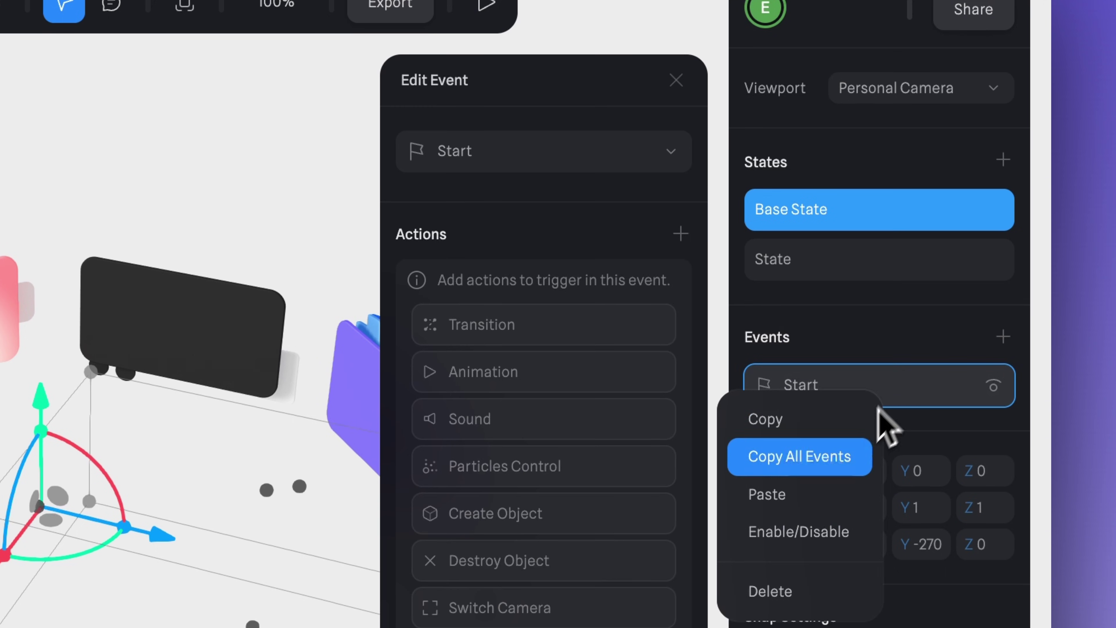
{"action": "left_click", "coordinate": [826, 495]}
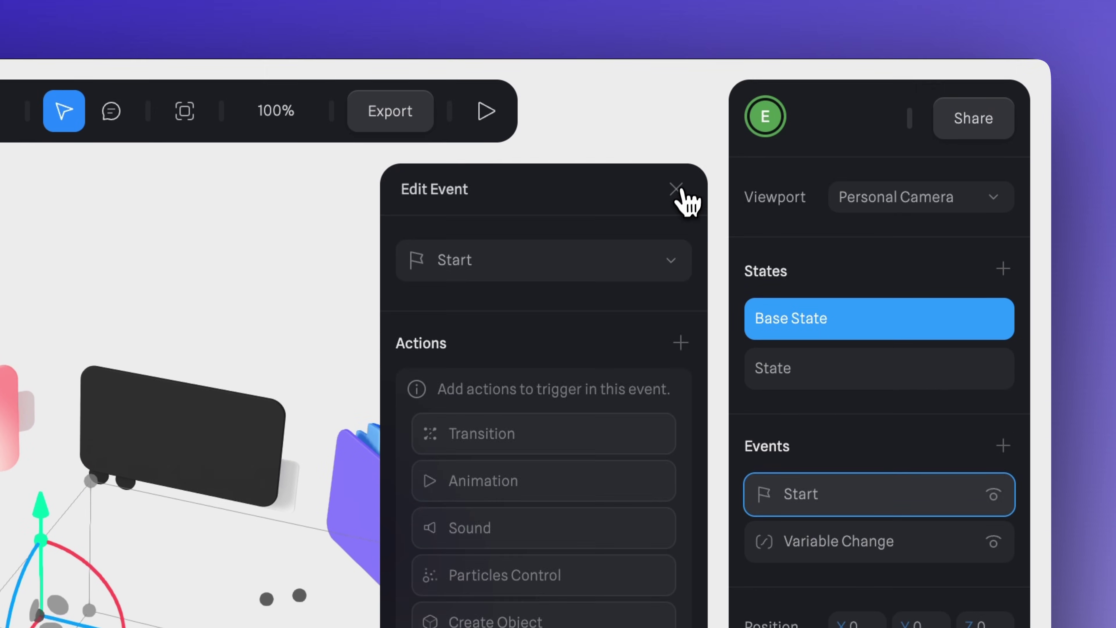
{"action": "left_click", "coordinate": [675, 80]}
{"action": "left_click", "coordinate": [1020, 383]}
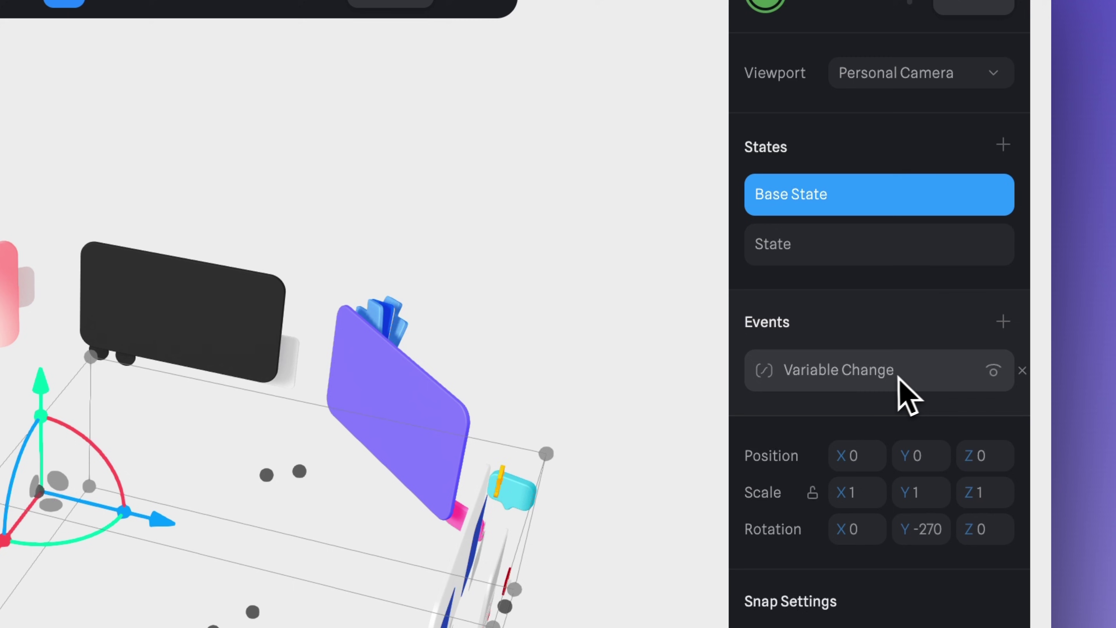
Set the Variable Change conditional to If Scale == 2.
{"action": "left_click", "coordinate": [885, 394]}
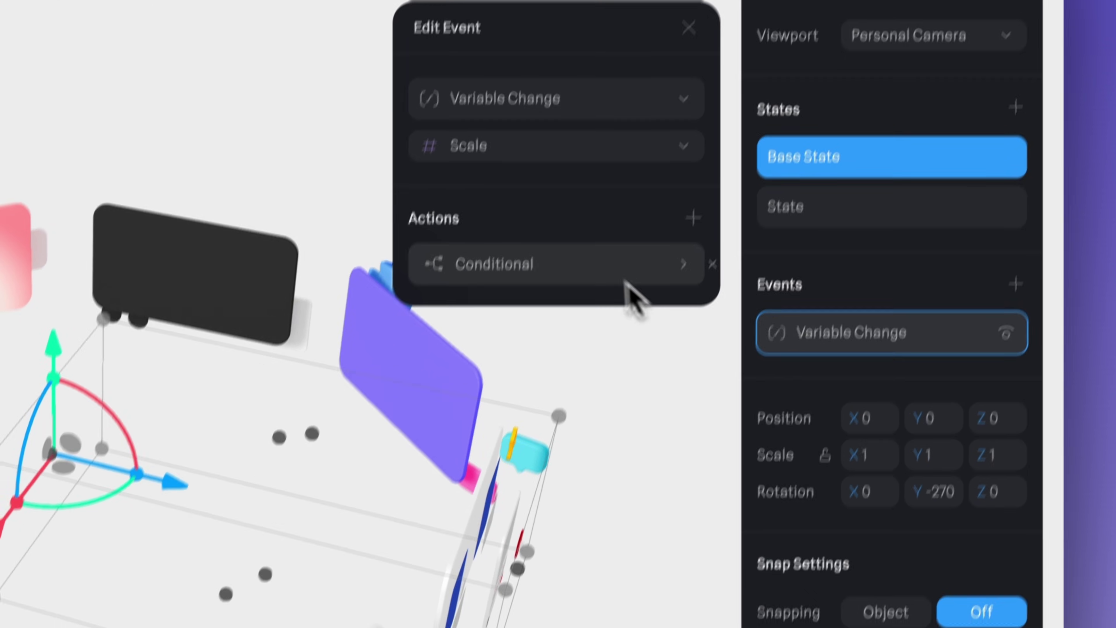
{"action": "left_click", "coordinate": [571, 308]}
{"action": "left_click", "coordinate": [627, 266]}
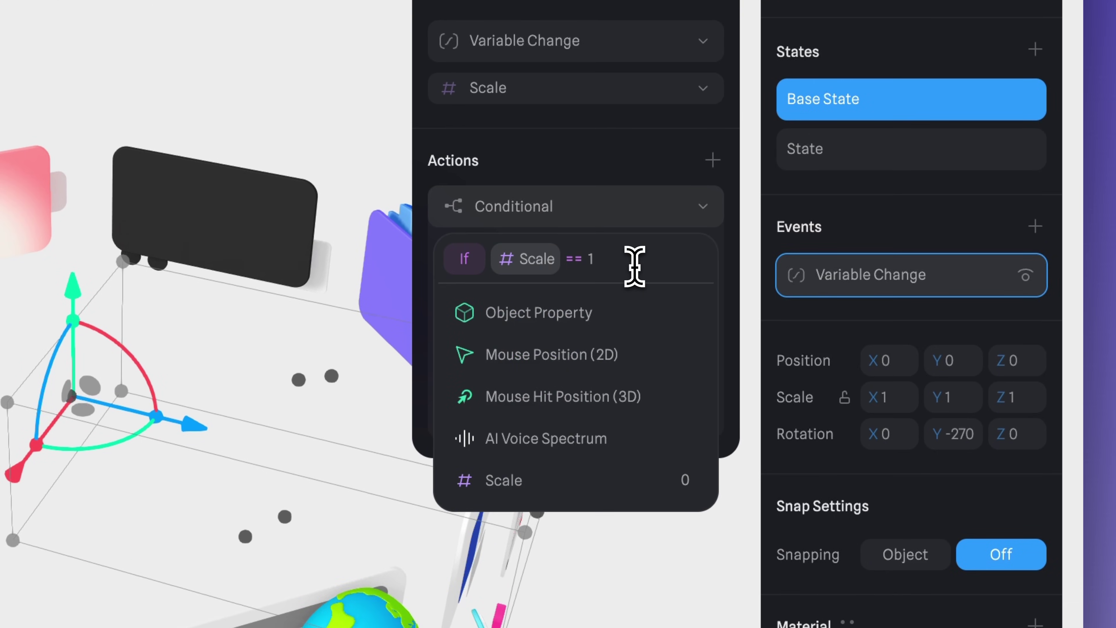
{"action": "type", "text": "2"}
{"action": "key", "text": "Return"}
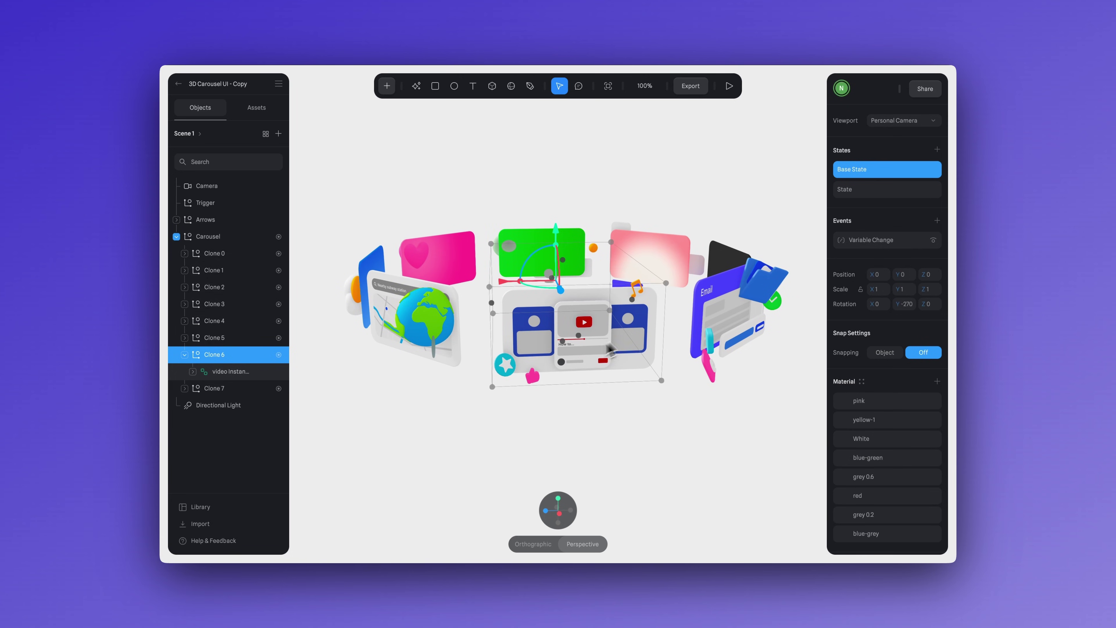
{"action": "left_click", "coordinate": [762, 390]}
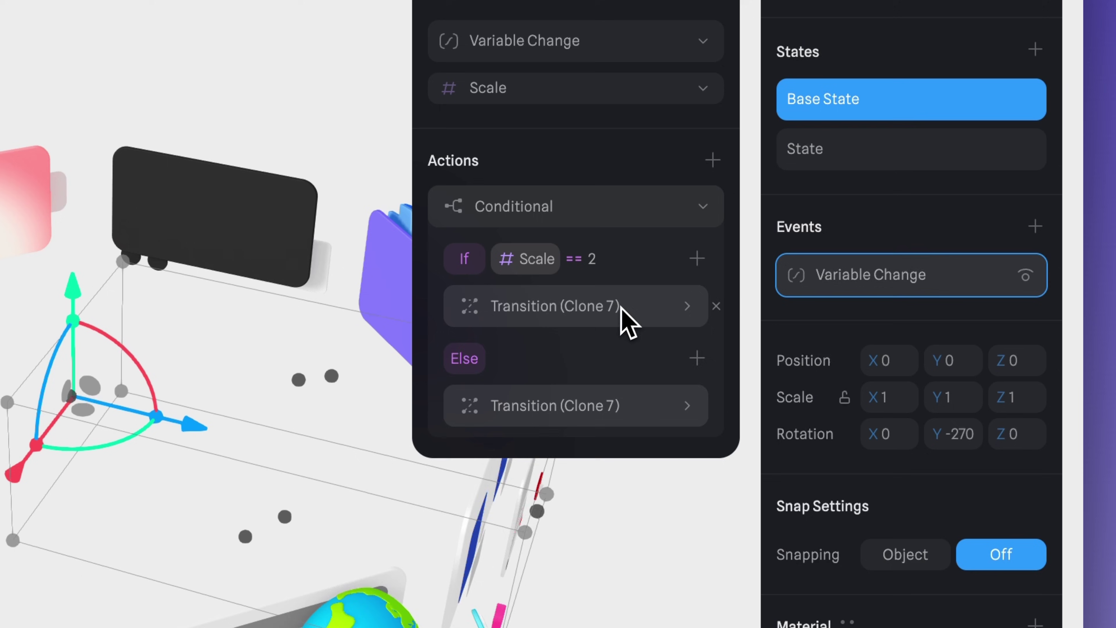
Make both the If and Else transitions target Clone 6.
{"action": "left_click", "coordinate": [599, 312]}
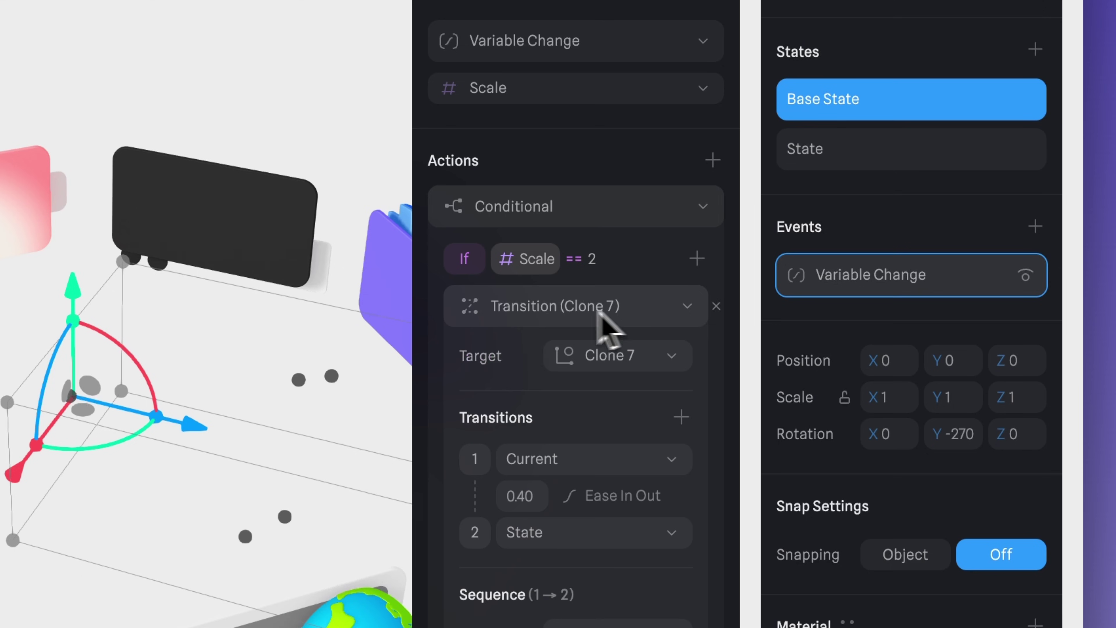
{"action": "left_click", "coordinate": [636, 365]}
{"action": "left_click", "coordinate": [638, 417]}
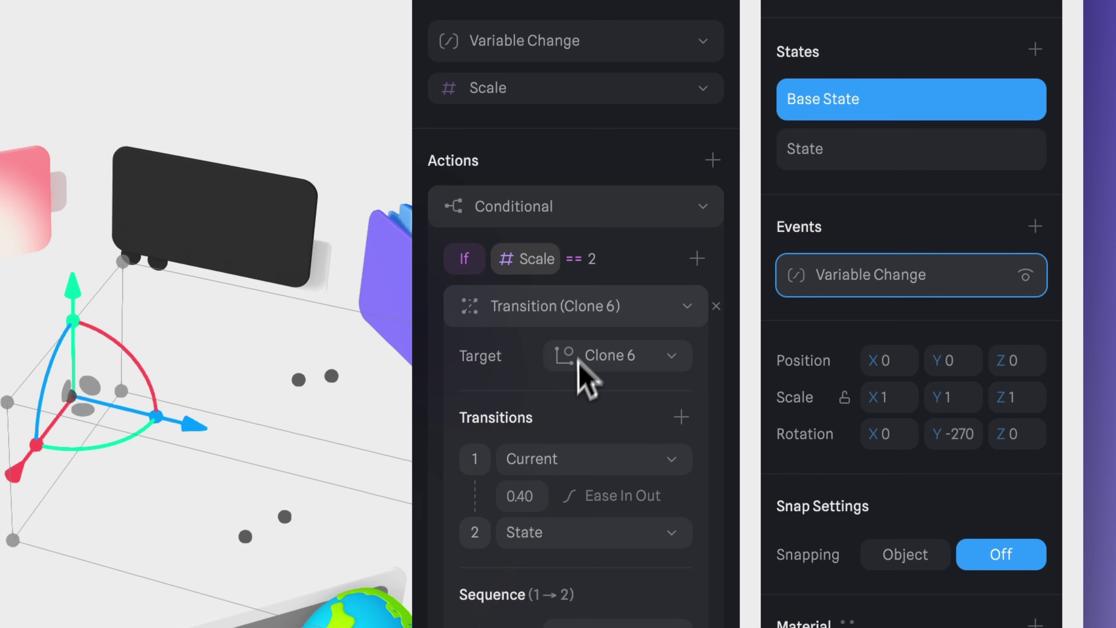
{"action": "left_click", "coordinate": [623, 307]}
{"action": "left_click", "coordinate": [641, 402]}
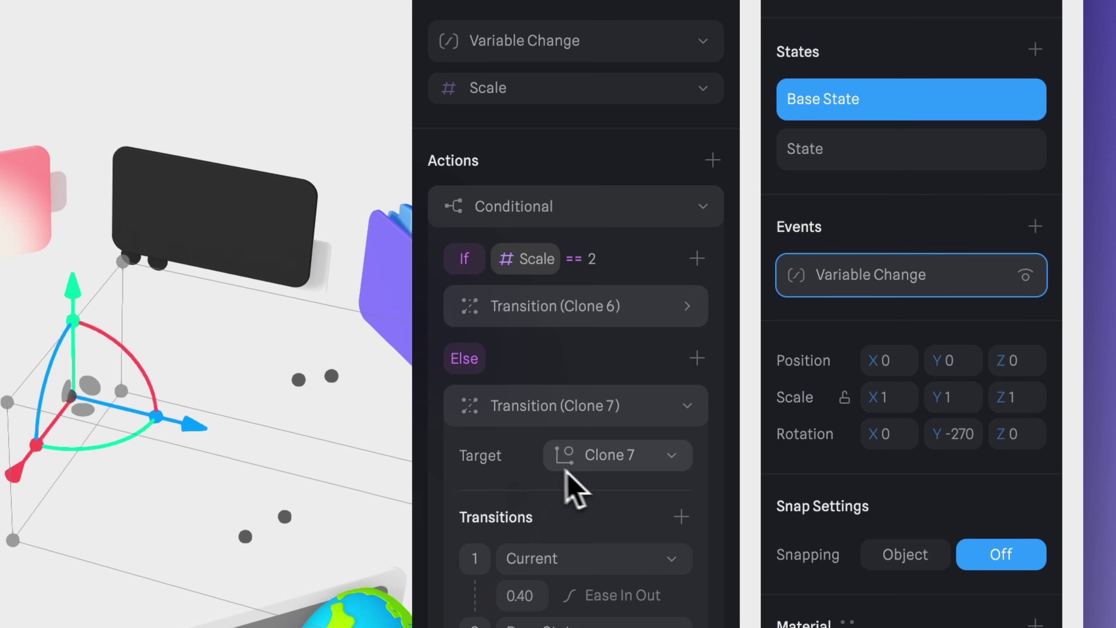
{"action": "left_click", "coordinate": [623, 473]}
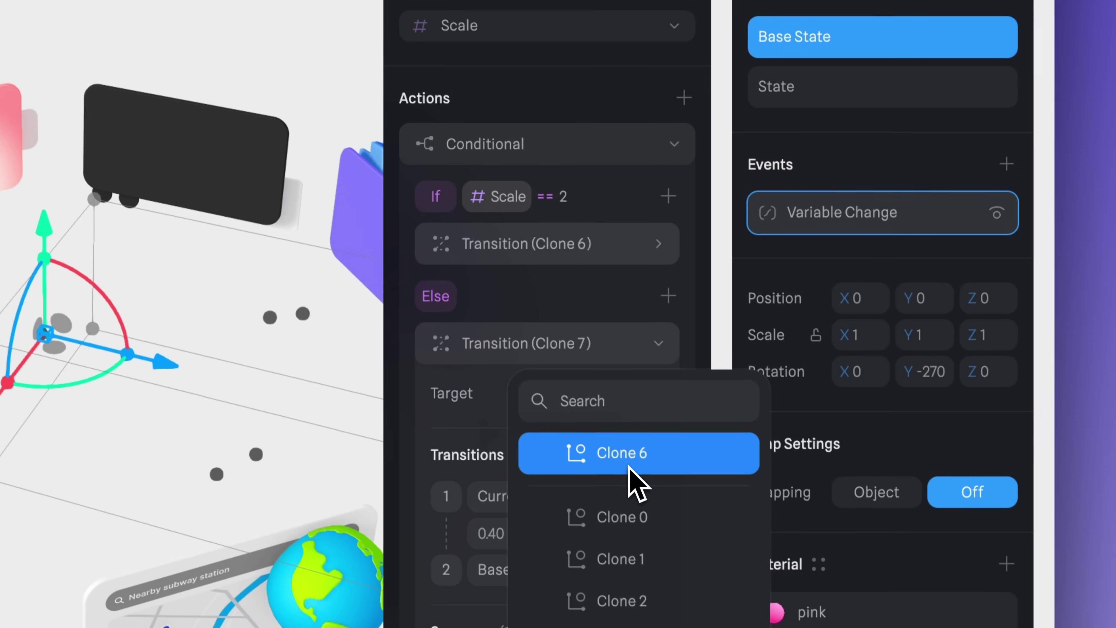
{"action": "left_click", "coordinate": [640, 506]}
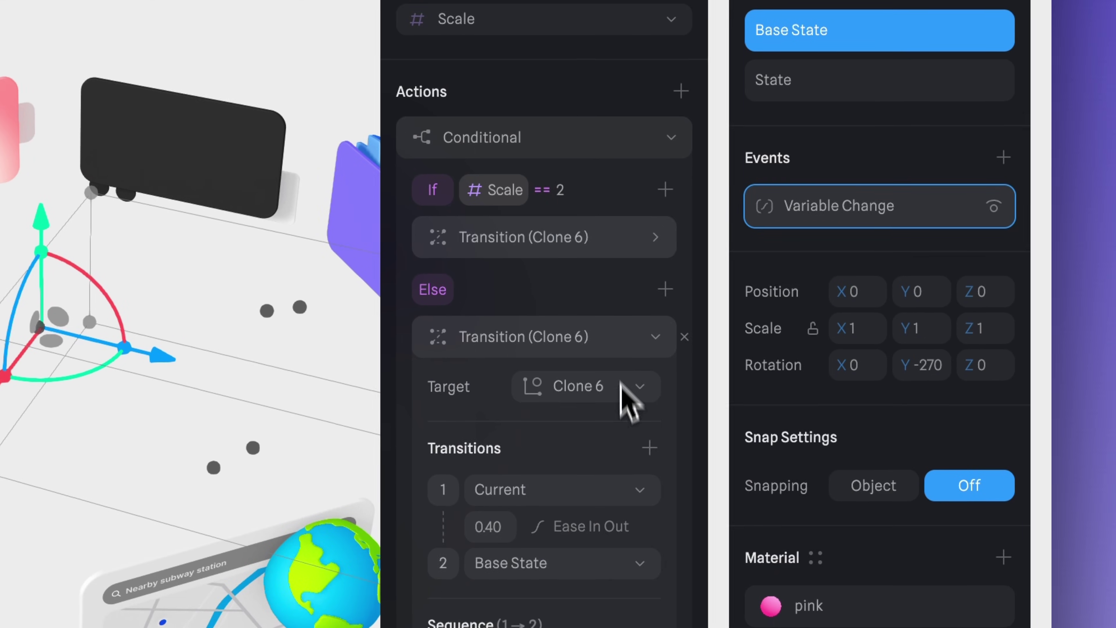
{"action": "left_click", "coordinate": [639, 396]}
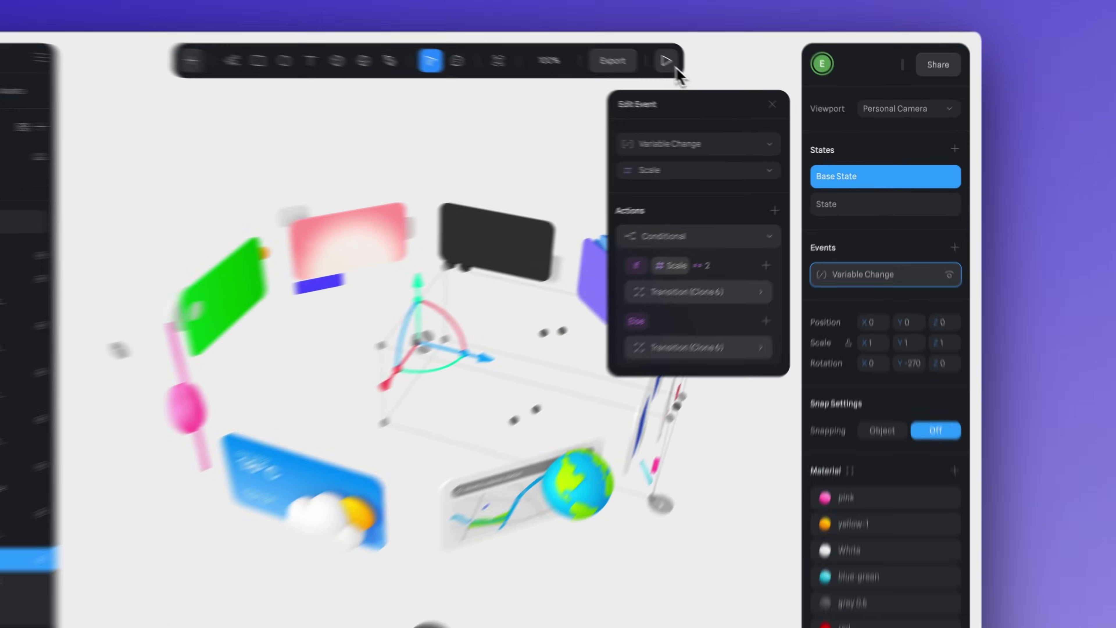
Play the scene and rotate the carousel forward and back, ending on the Email card.
{"action": "left_click", "coordinate": [667, 57]}
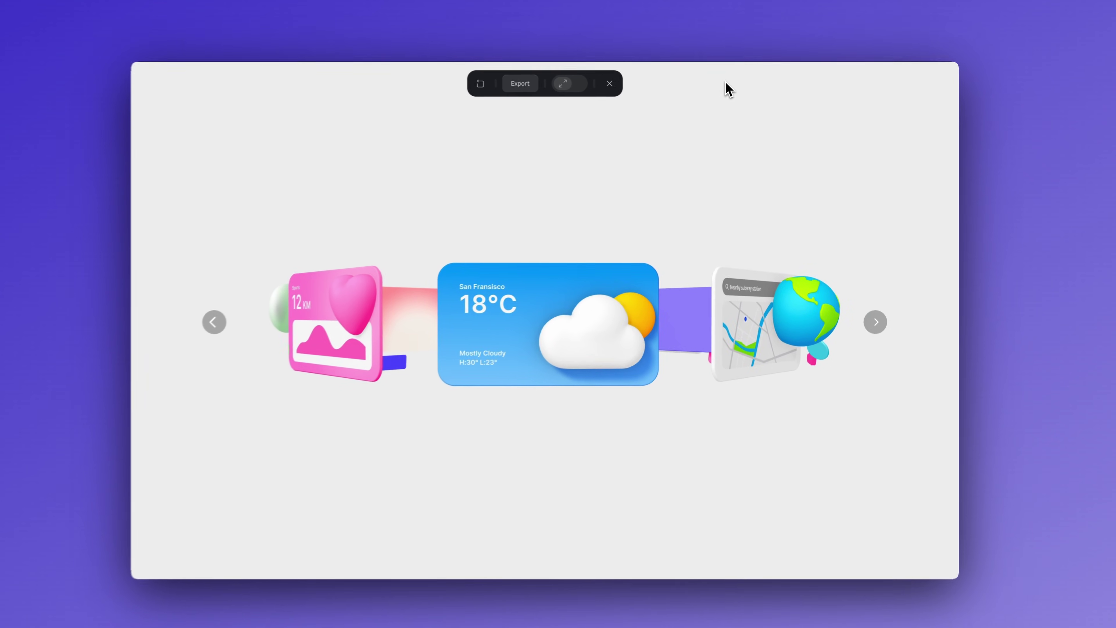
{"action": "left_click", "coordinate": [878, 314]}
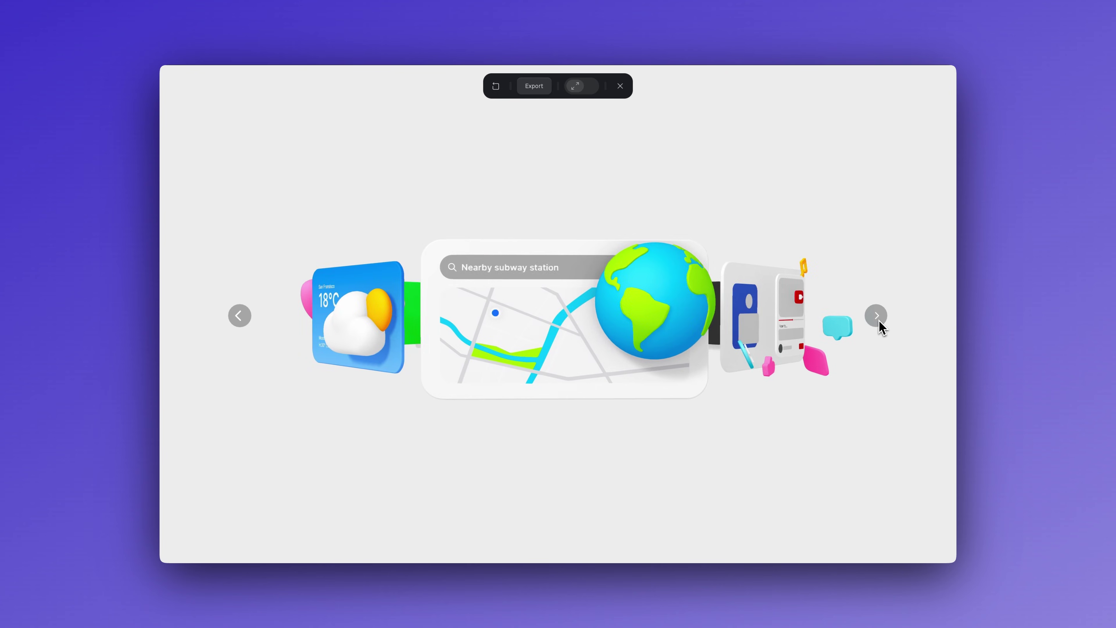
{"action": "left_click", "coordinate": [878, 317]}
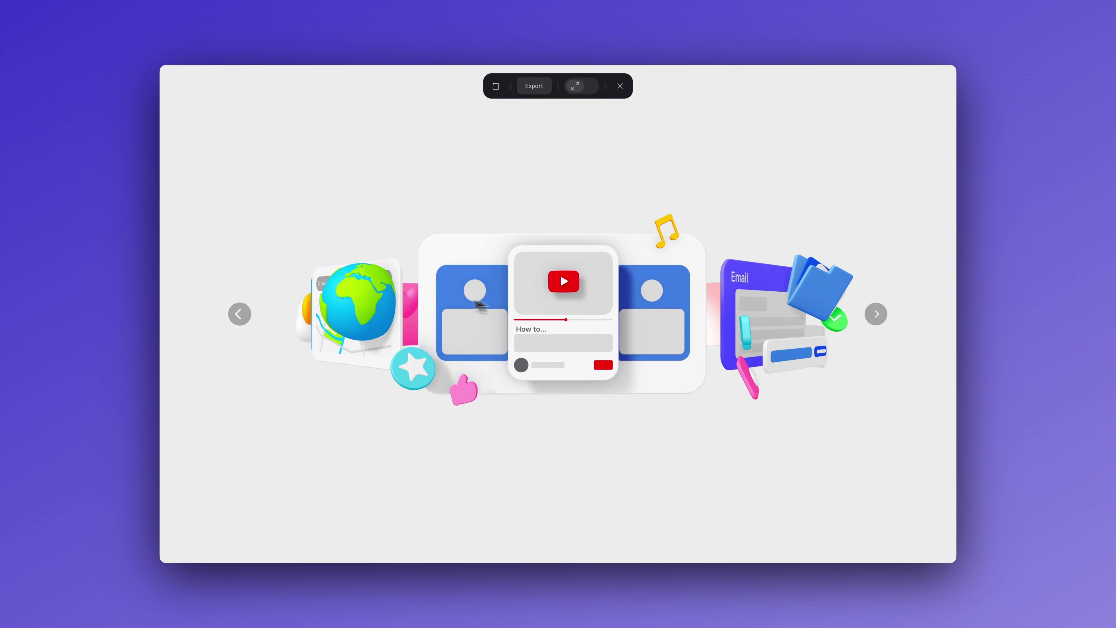
{"action": "left_click", "coordinate": [242, 312]}
{"action": "left_click", "coordinate": [881, 315]}
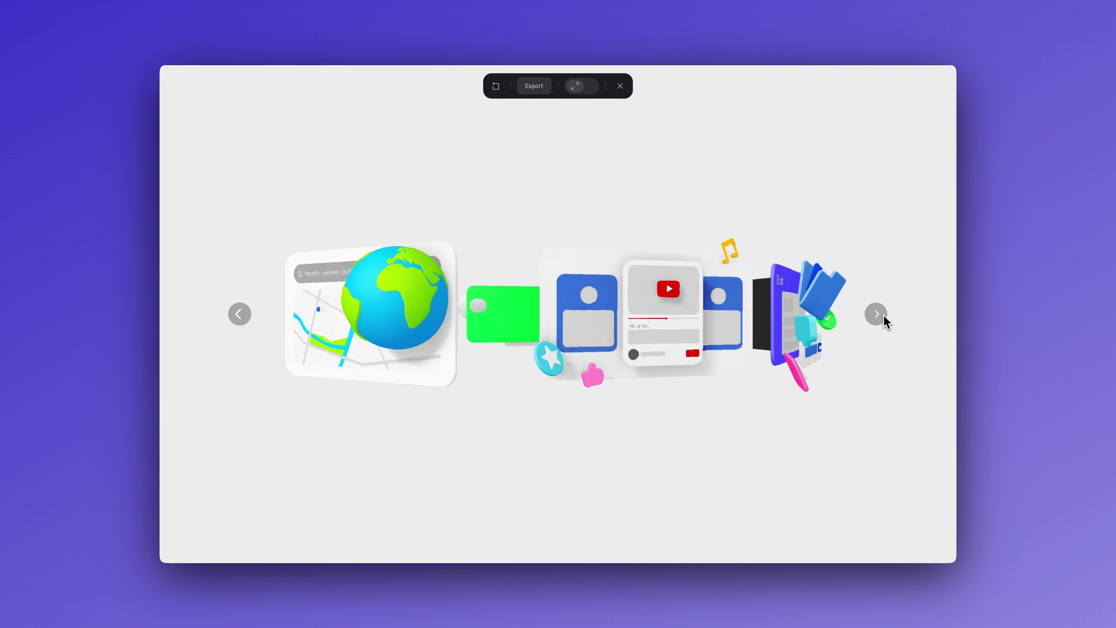
{"action": "left_click", "coordinate": [882, 315]}
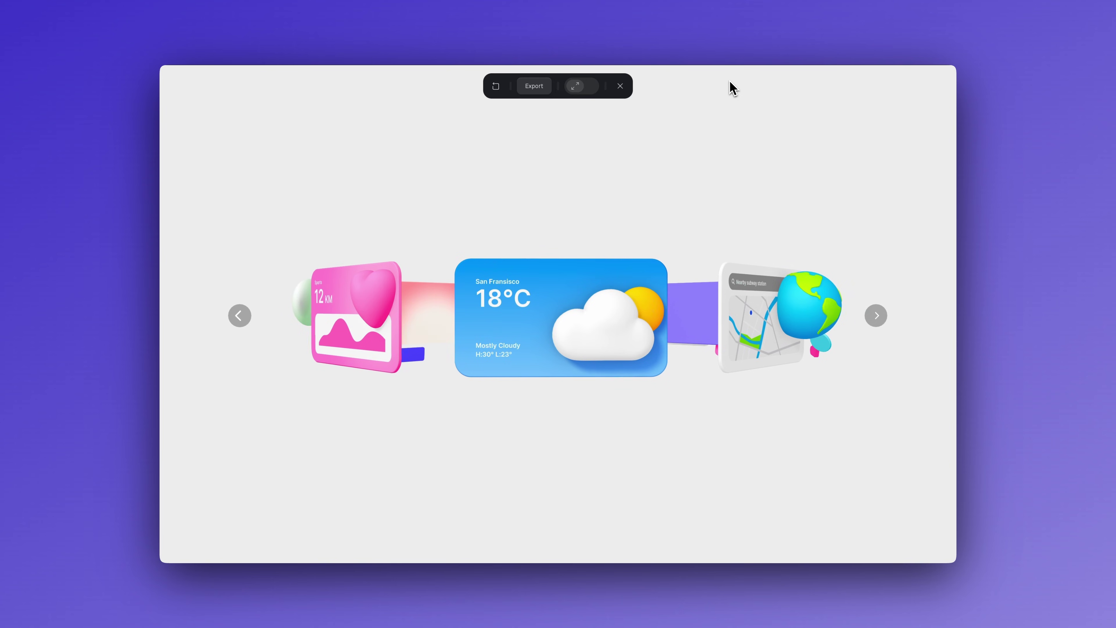
Bring the map and YouTube cards forward, back to Sports, then forward to the map card.
{"action": "left_click", "coordinate": [876, 319]}
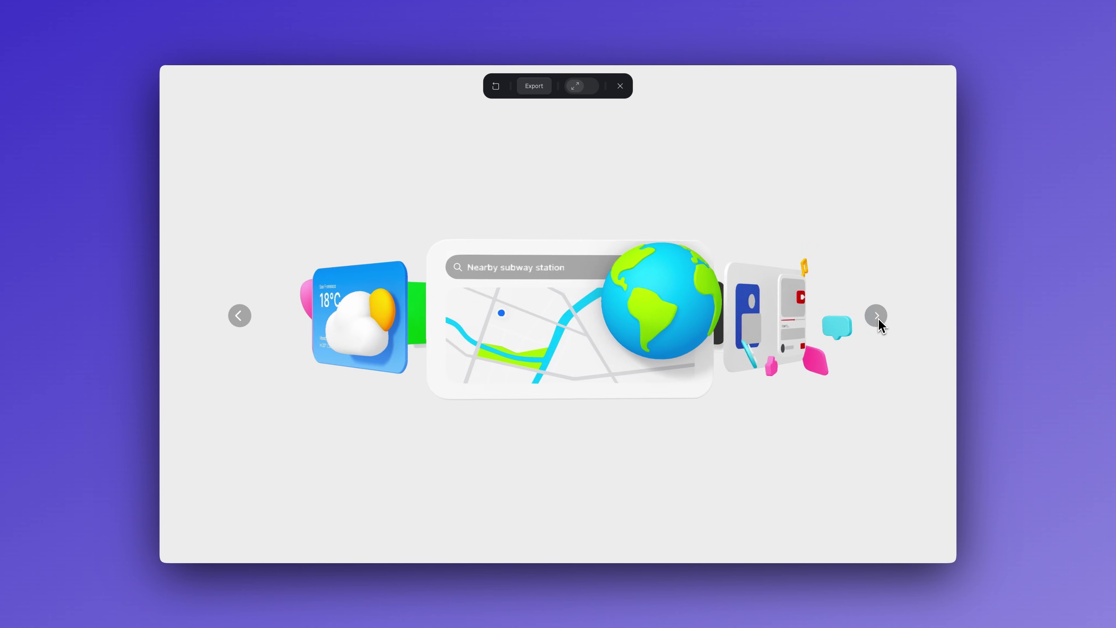
{"action": "left_click", "coordinate": [880, 322]}
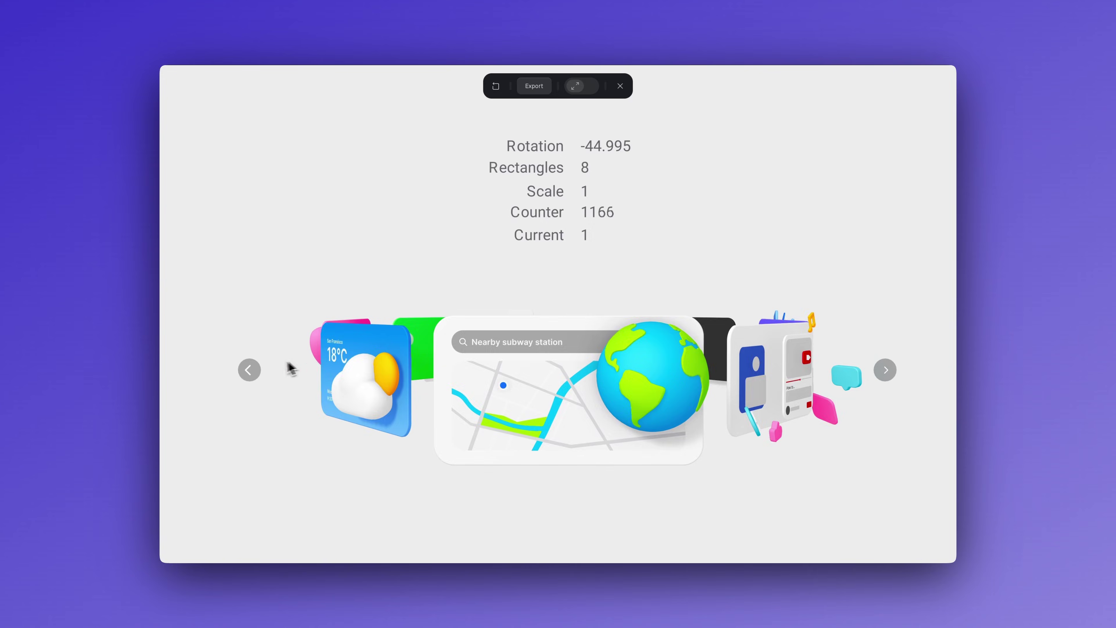
{"action": "left_click", "coordinate": [249, 369]}
{"action": "left_click", "coordinate": [250, 369]}
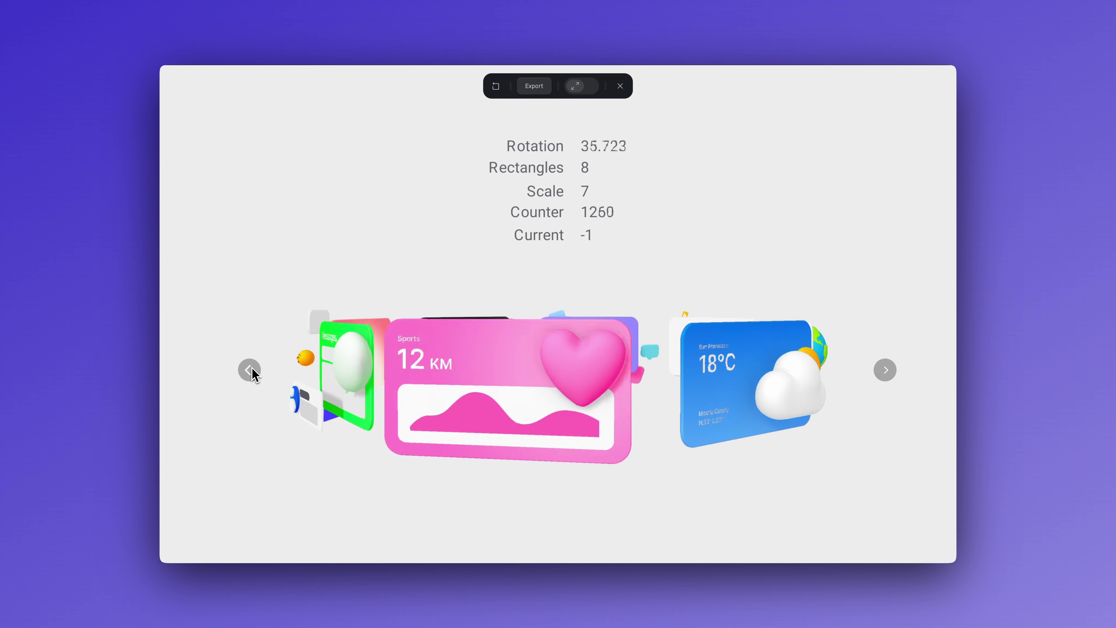
{"action": "left_click", "coordinate": [883, 374]}
{"action": "left_click", "coordinate": [884, 371]}
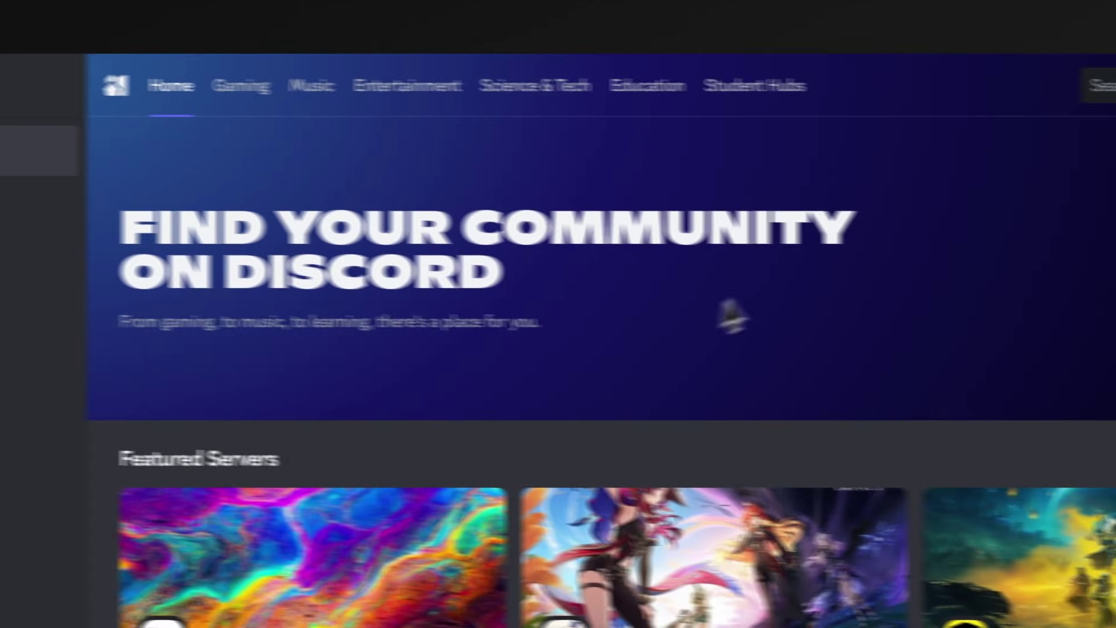
Search Discord server discovery for 'spline design'.
{"action": "type", "text": "spline"}
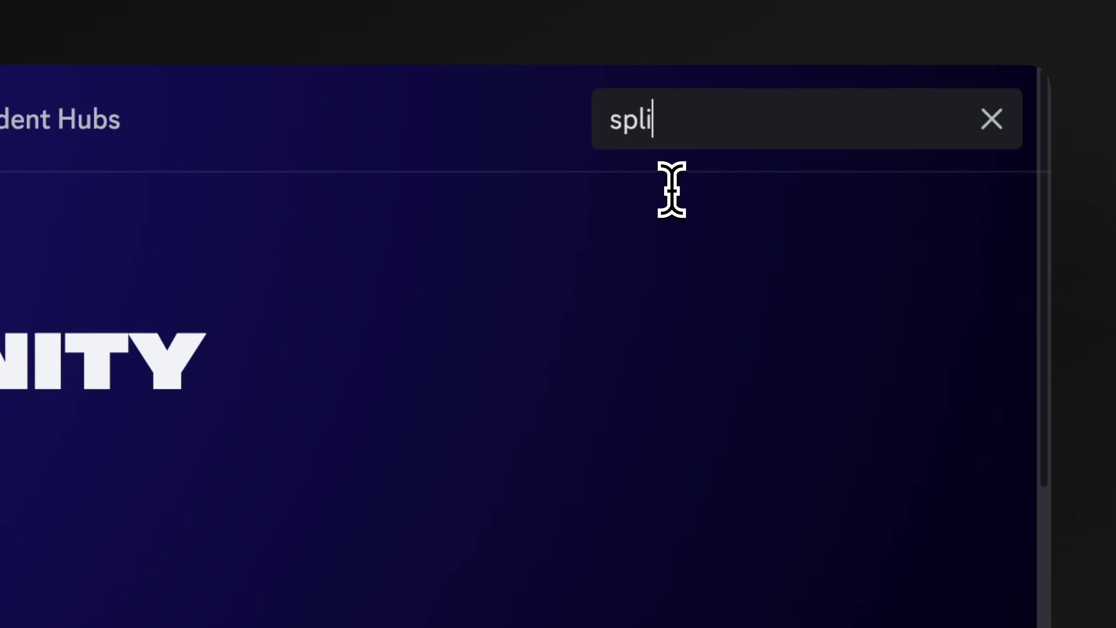
{"action": "type", "text": " design"}
{"action": "key", "text": "Return"}
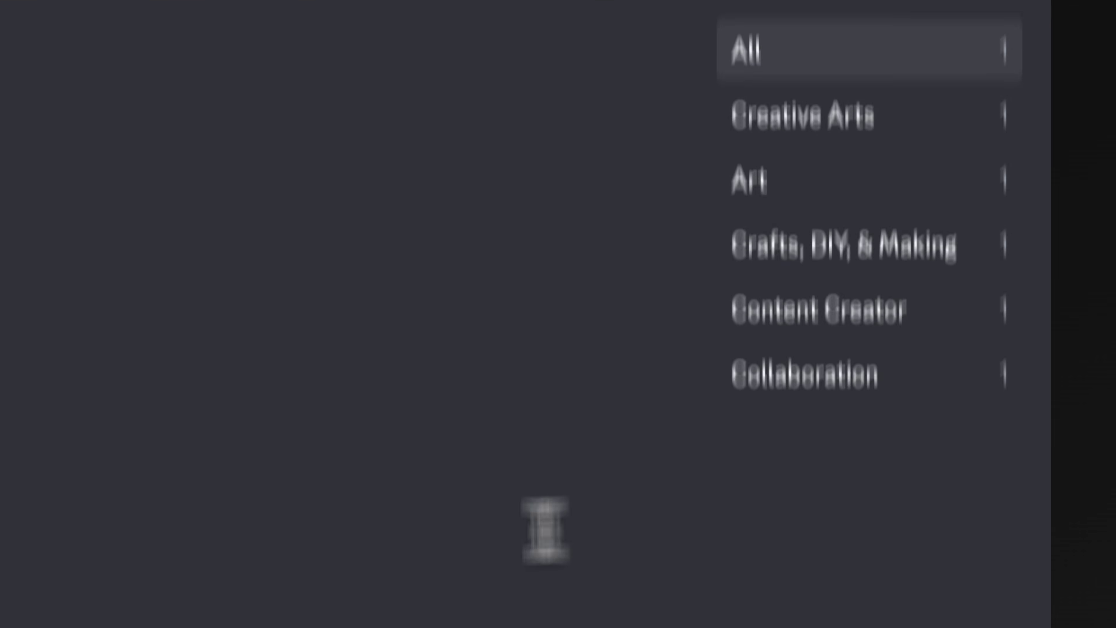